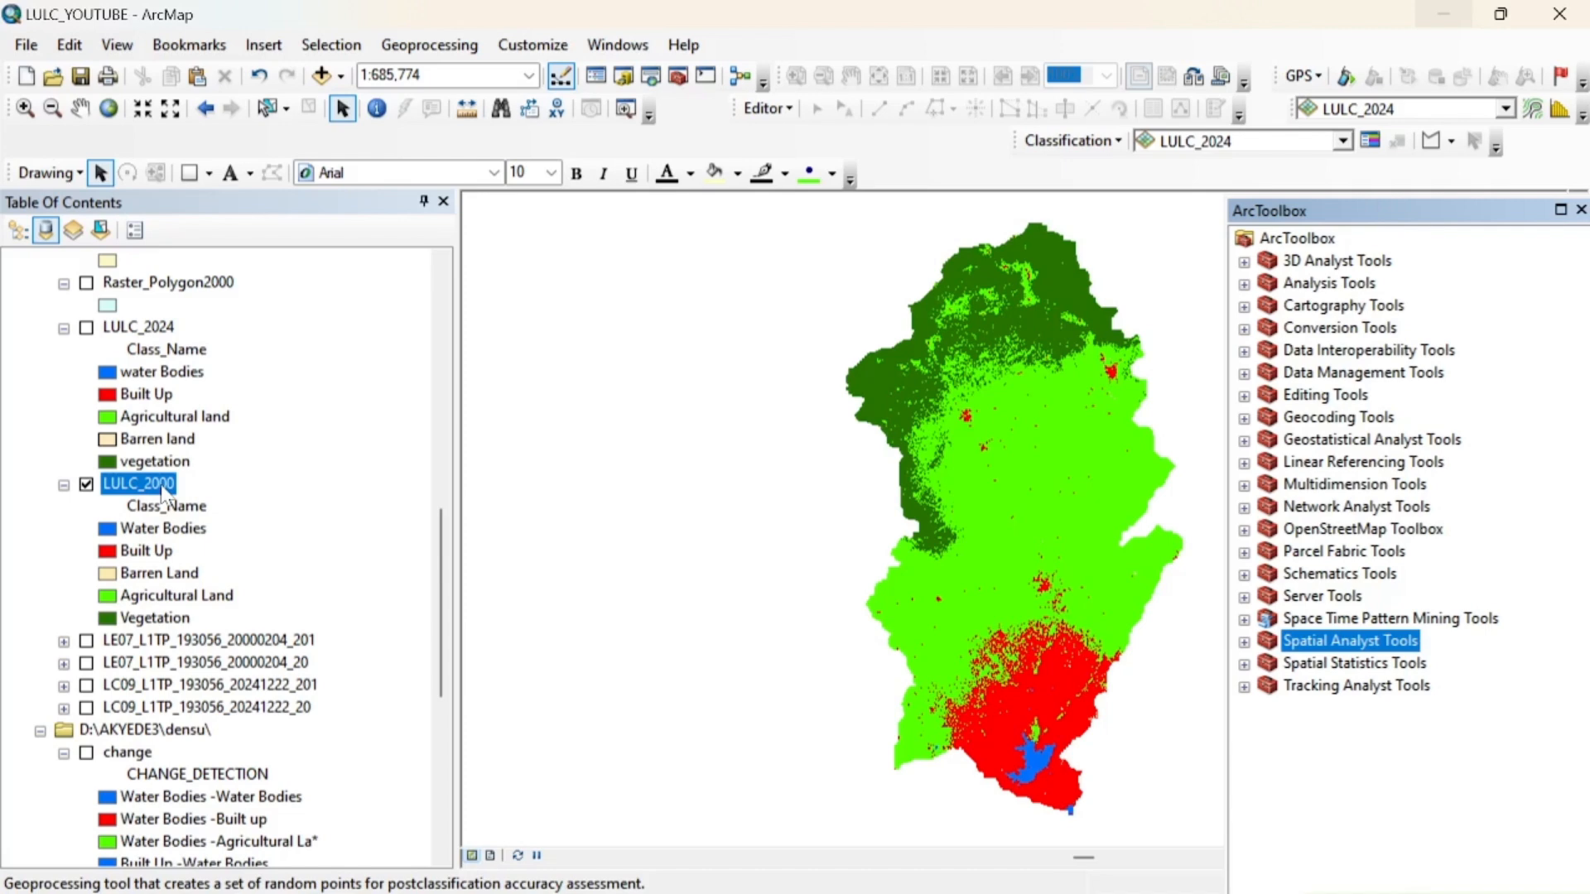
Review the class values and names in the LULC_2000 attribute table, and close the table
{"action": "right_click", "coordinate": [164, 495]}
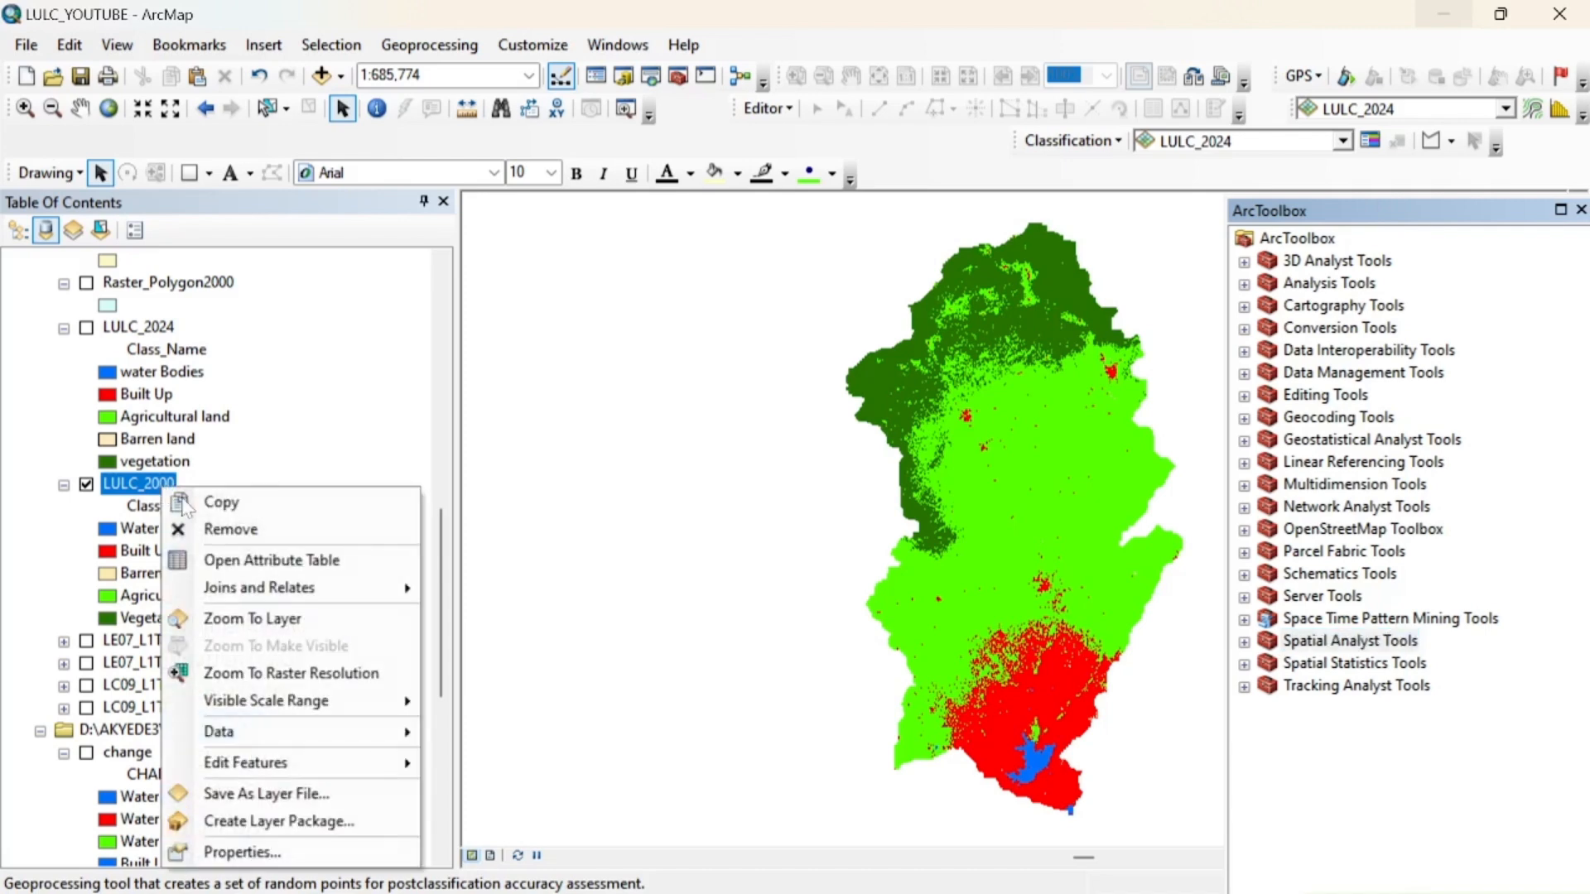
{"action": "left_click", "coordinate": [266, 561]}
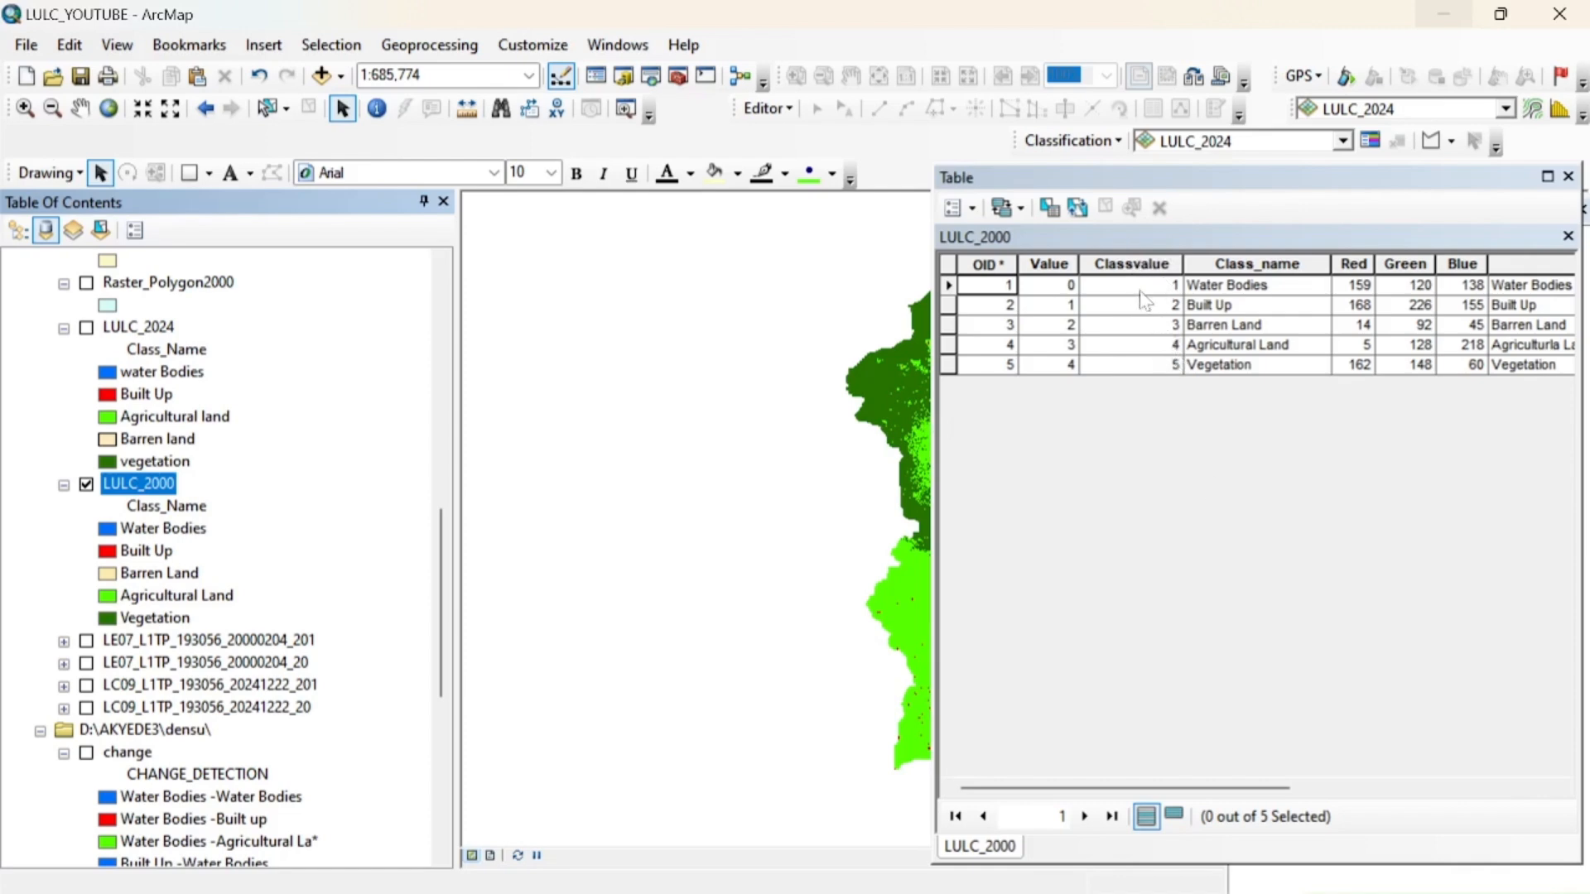
{"action": "left_click", "coordinate": [1568, 176]}
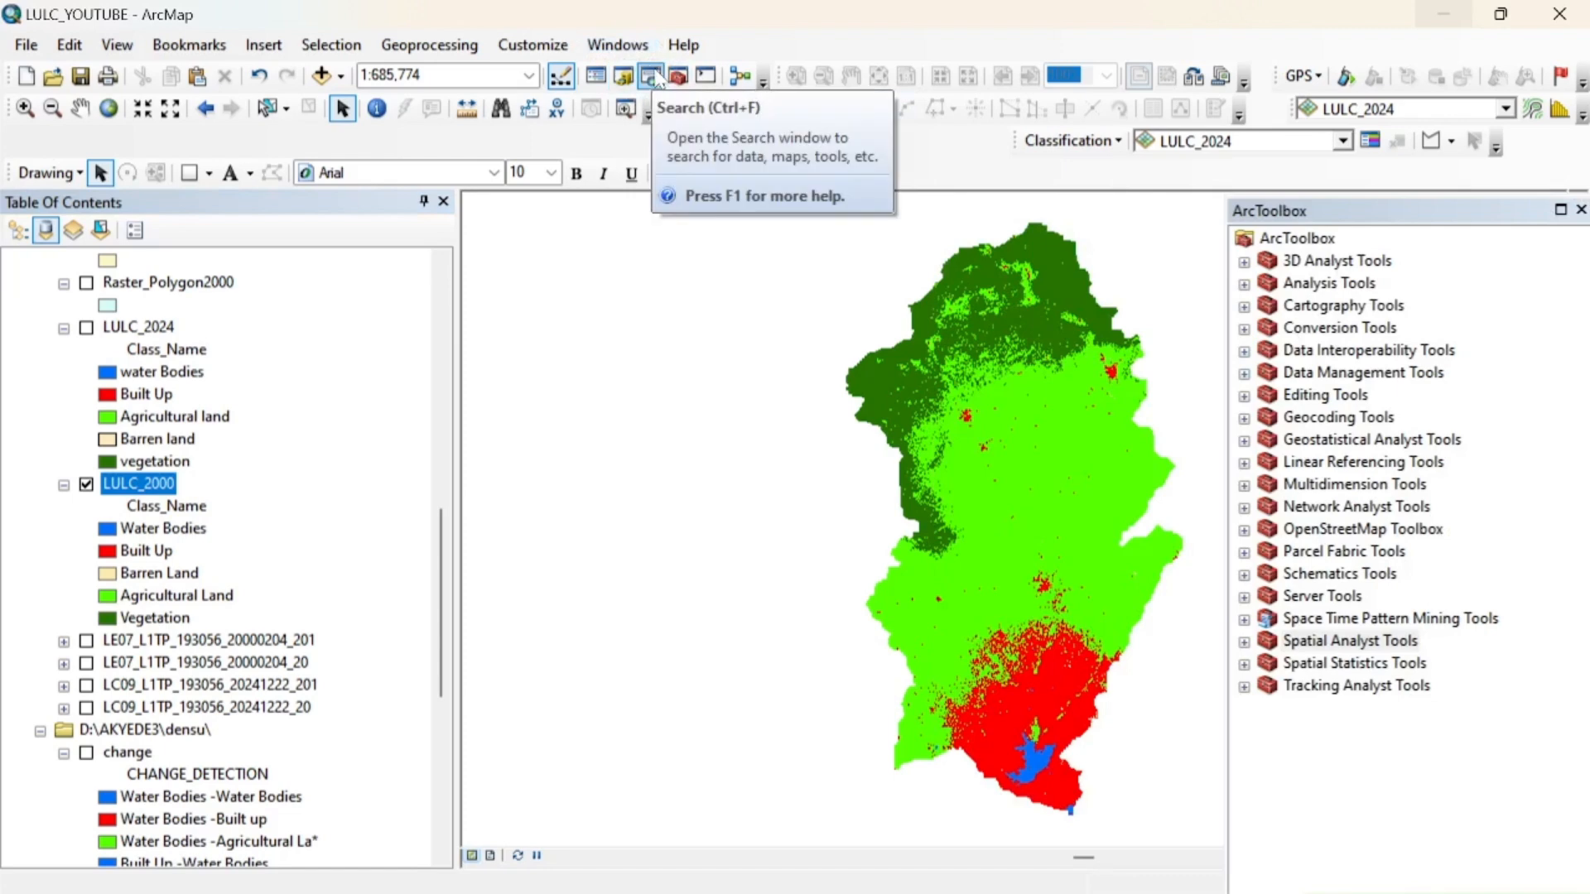
Start the Create Accuracy Assessment Points tool from Spatial Analyst's Segmentation and Classification tools with LULC_2000 as the input raster
{"action": "left_click", "coordinate": [1300, 644]}
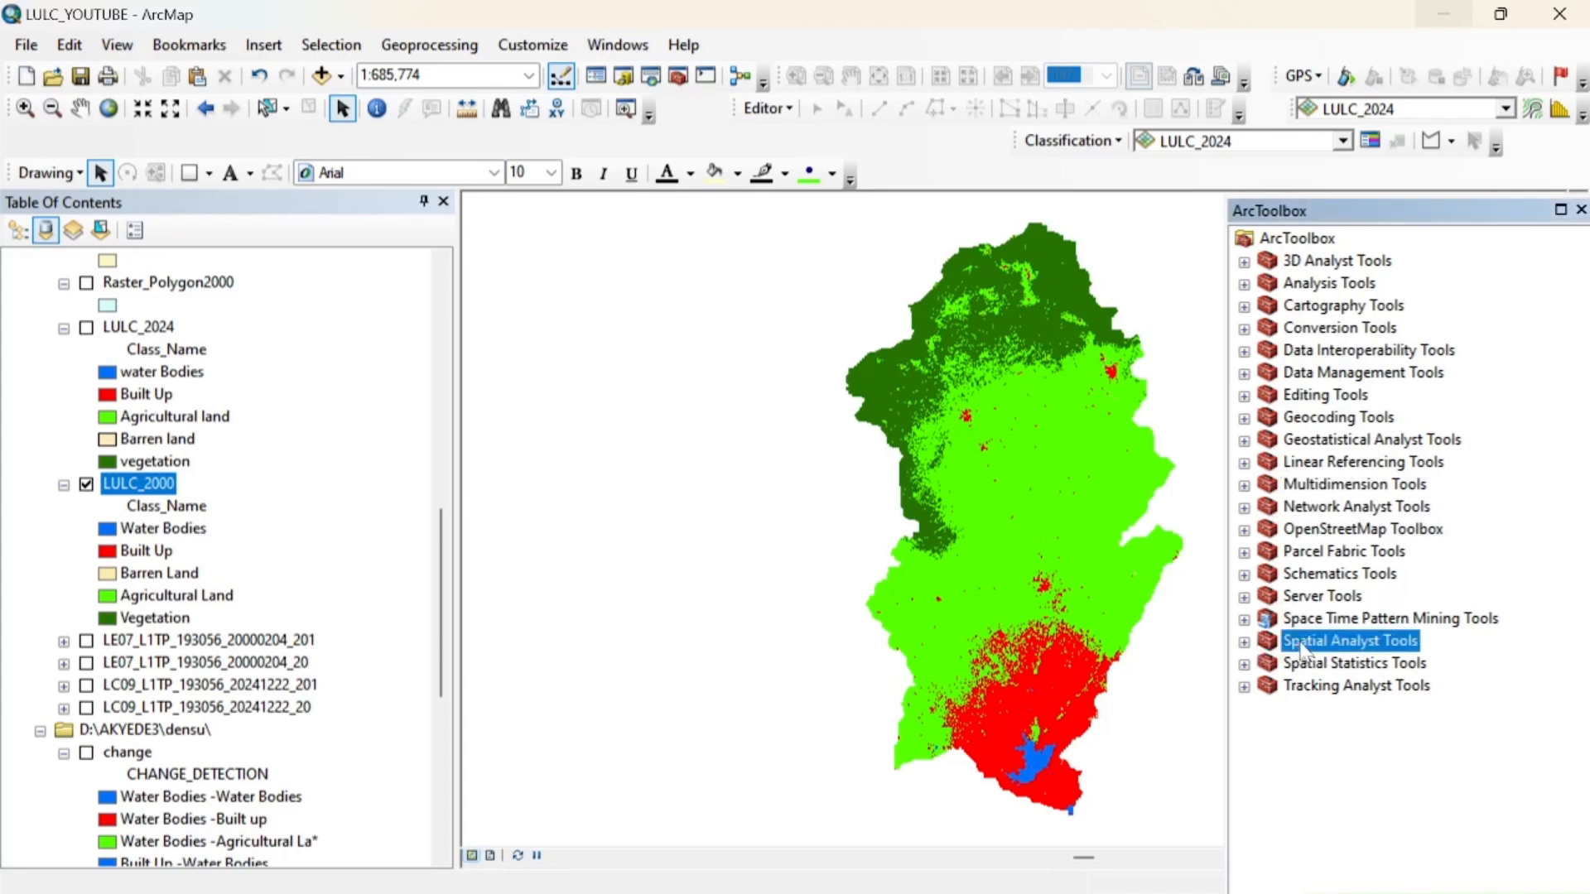
{"action": "left_click", "coordinate": [1243, 643]}
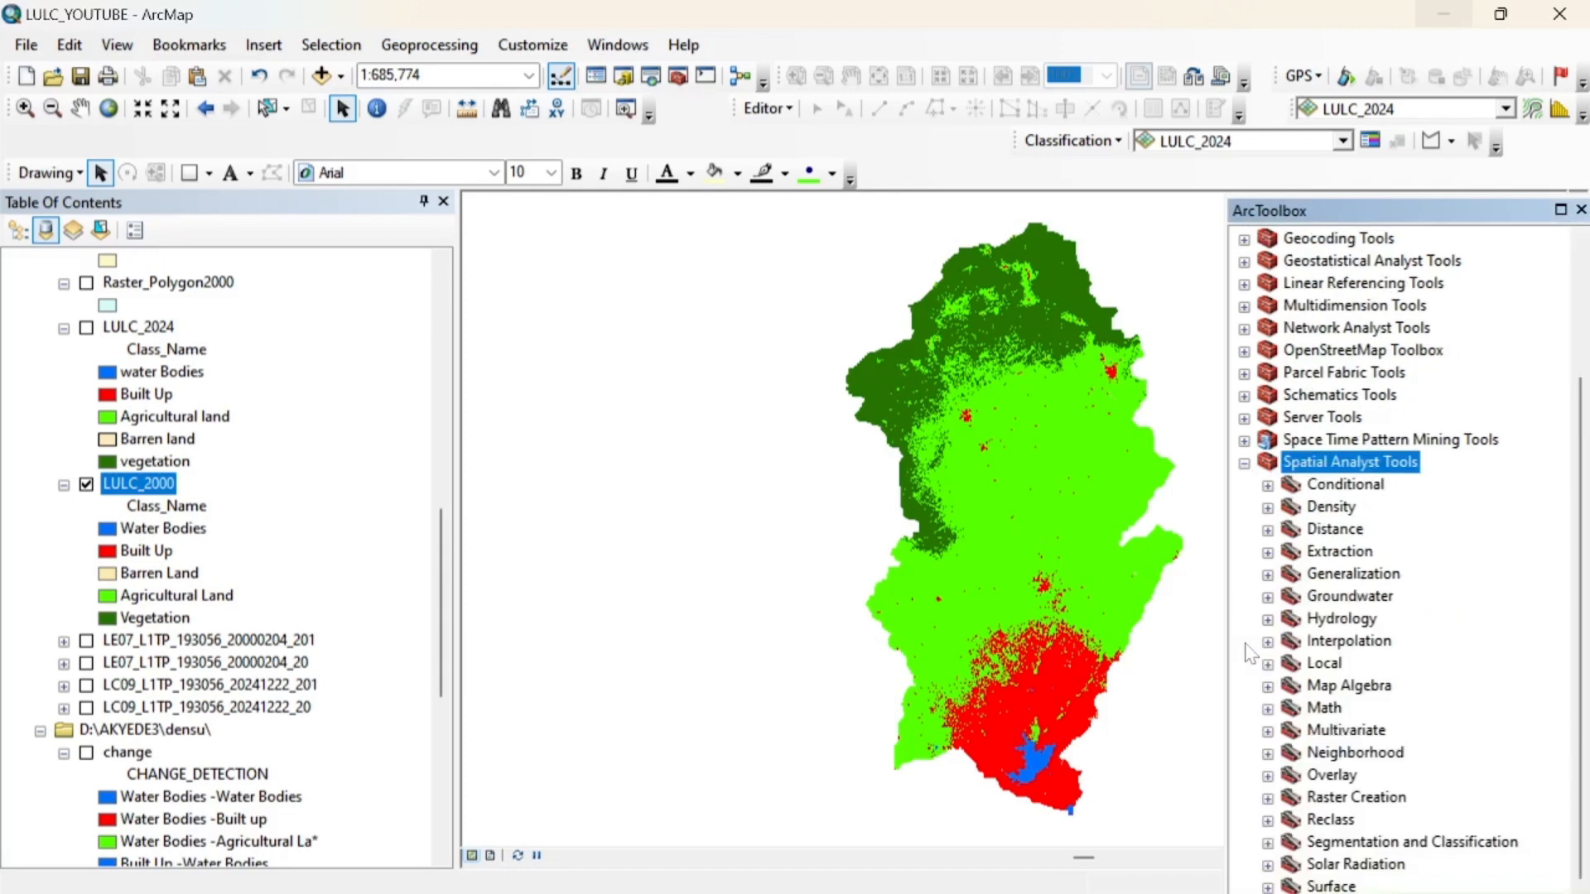
{"action": "scroll", "coordinate": [1250, 654], "scroll_direction": "down", "scroll_amount": 1}
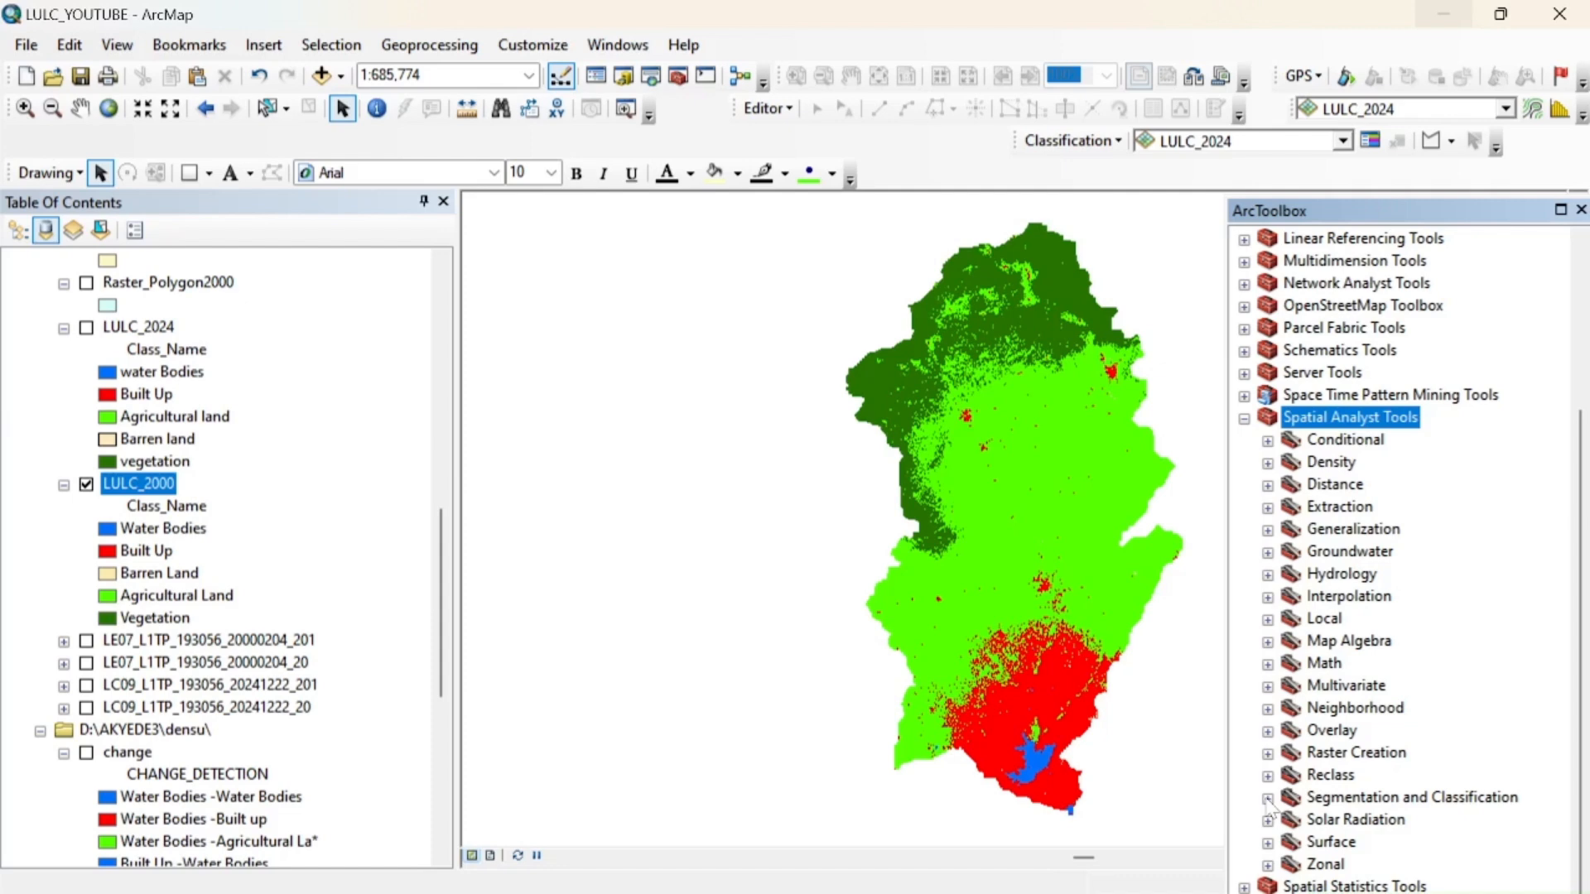
{"action": "left_click", "coordinate": [1267, 798]}
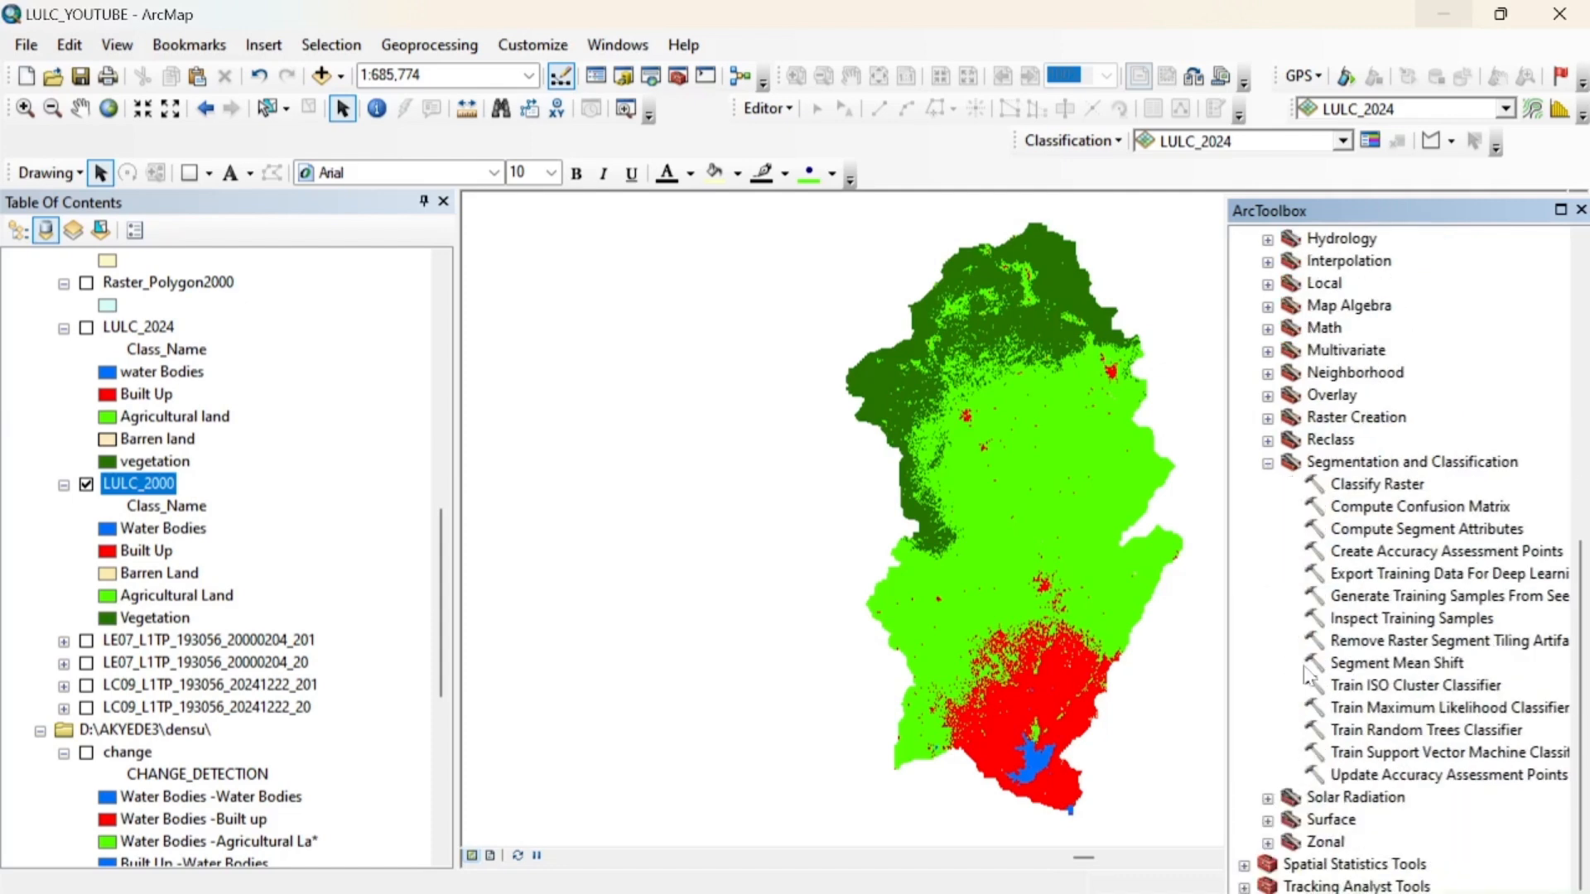
{"action": "left_click", "coordinate": [1386, 552]}
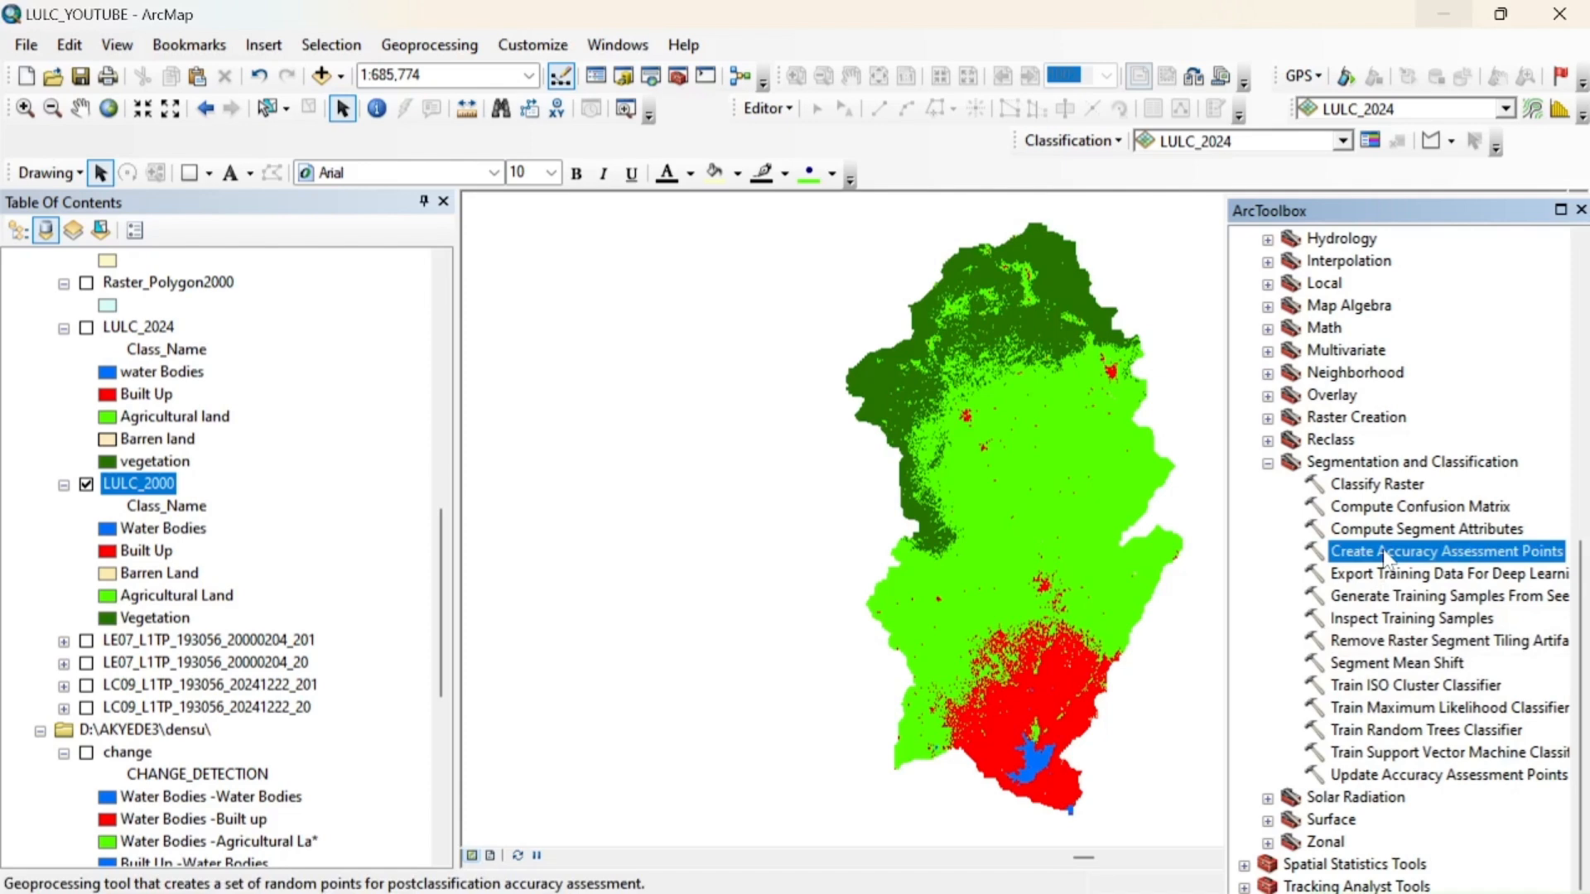
{"action": "double_click", "coordinate": [1385, 552]}
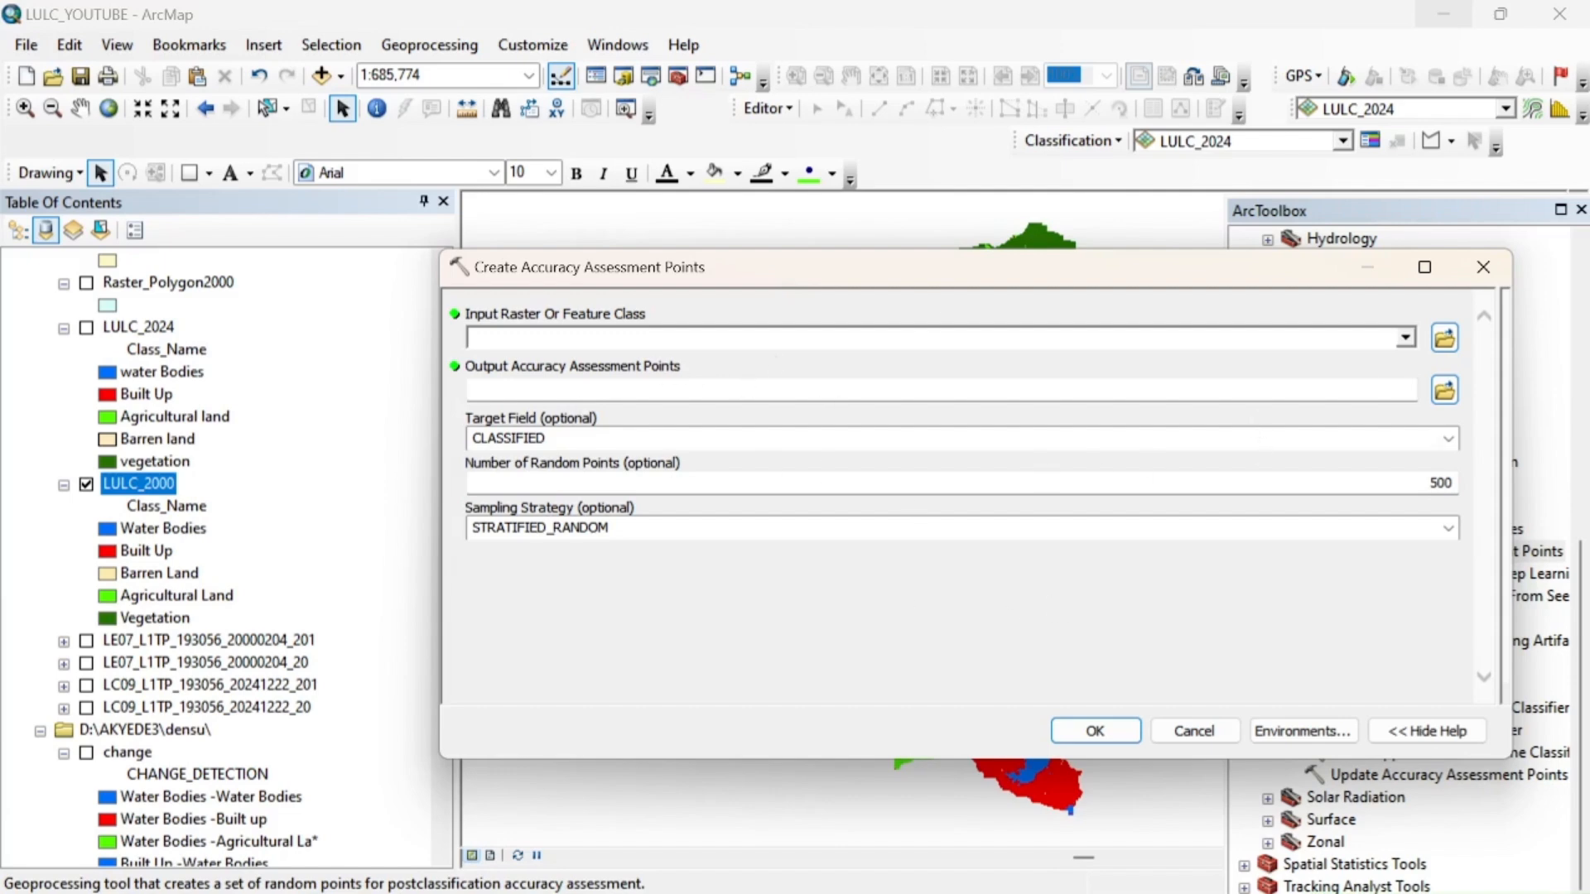
{"action": "left_click", "coordinate": [1405, 340]}
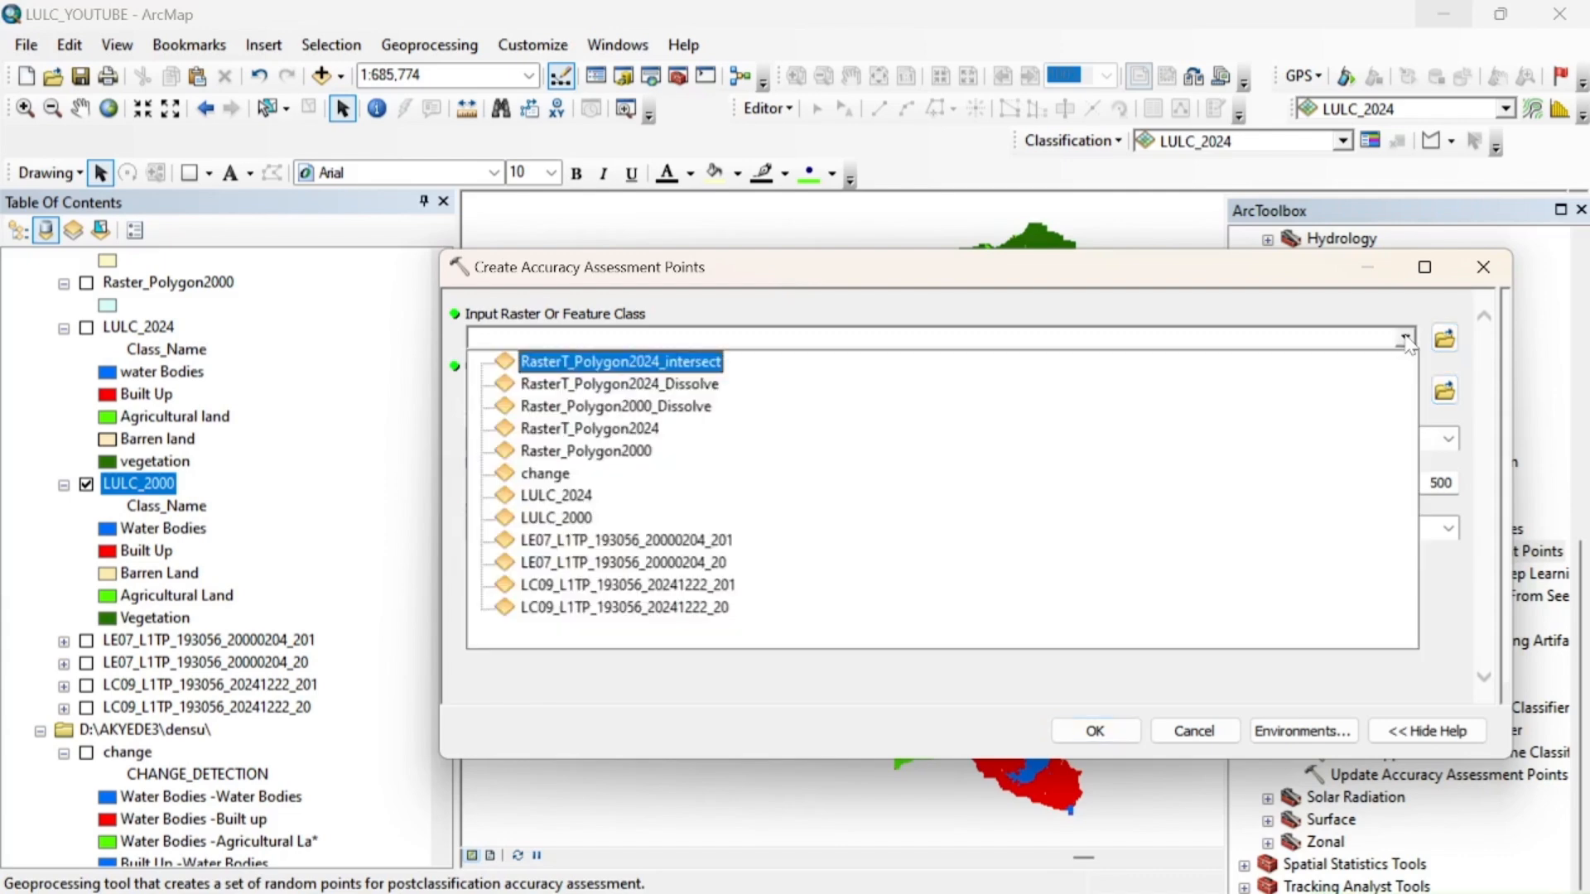
{"action": "left_click", "coordinate": [563, 520]}
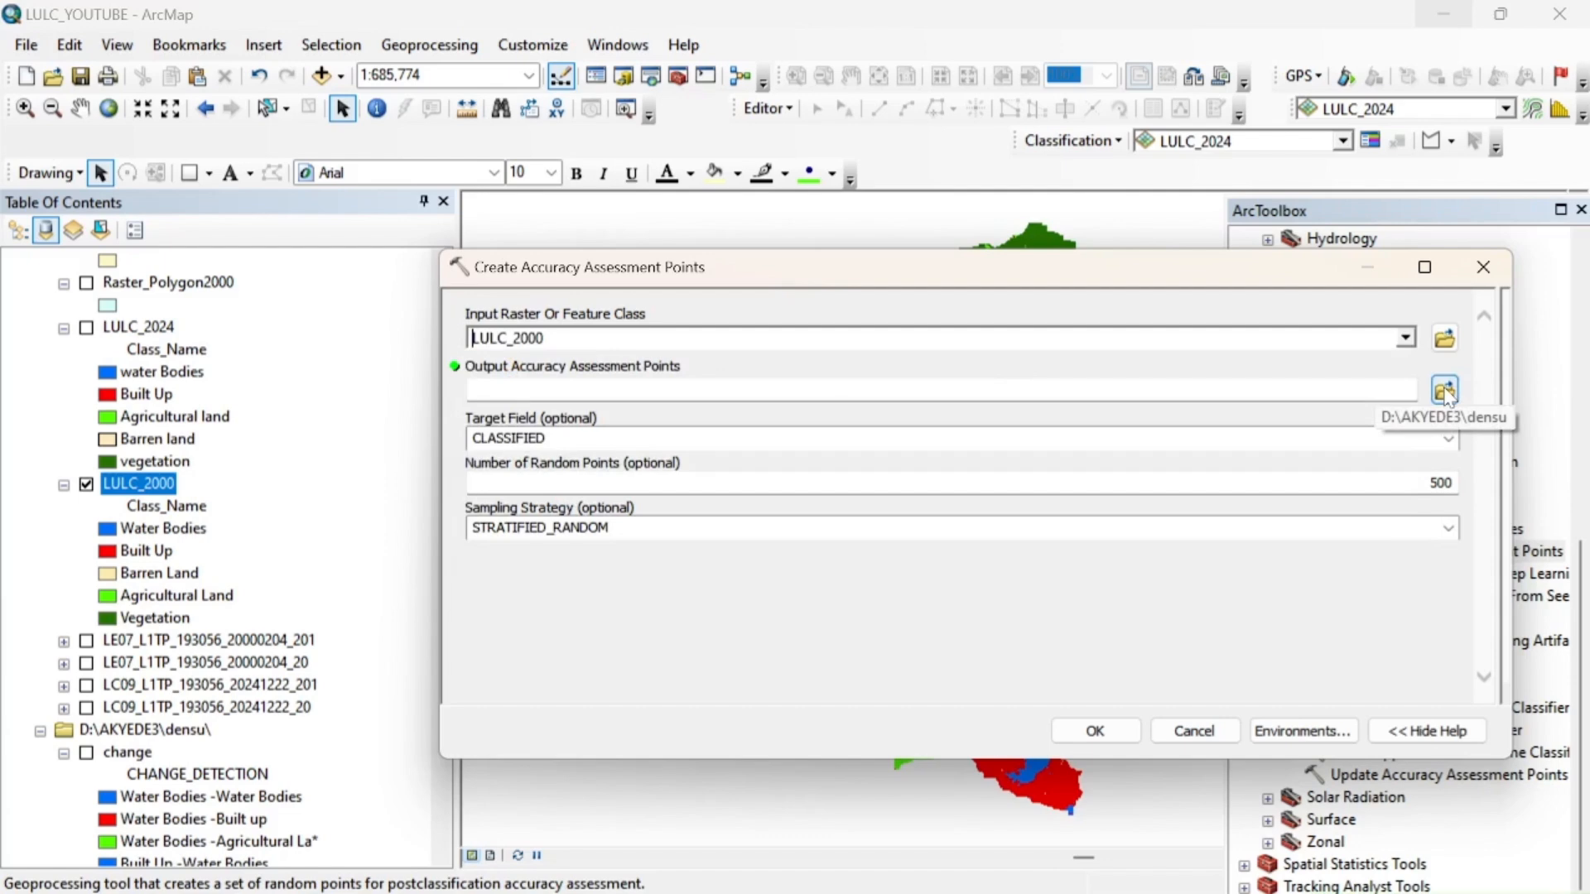
Name the output accuracy assessment points ACCURACY_2000
{"action": "left_click", "coordinate": [475, 390]}
{"action": "type", "text": "aCCURACY_2000"}
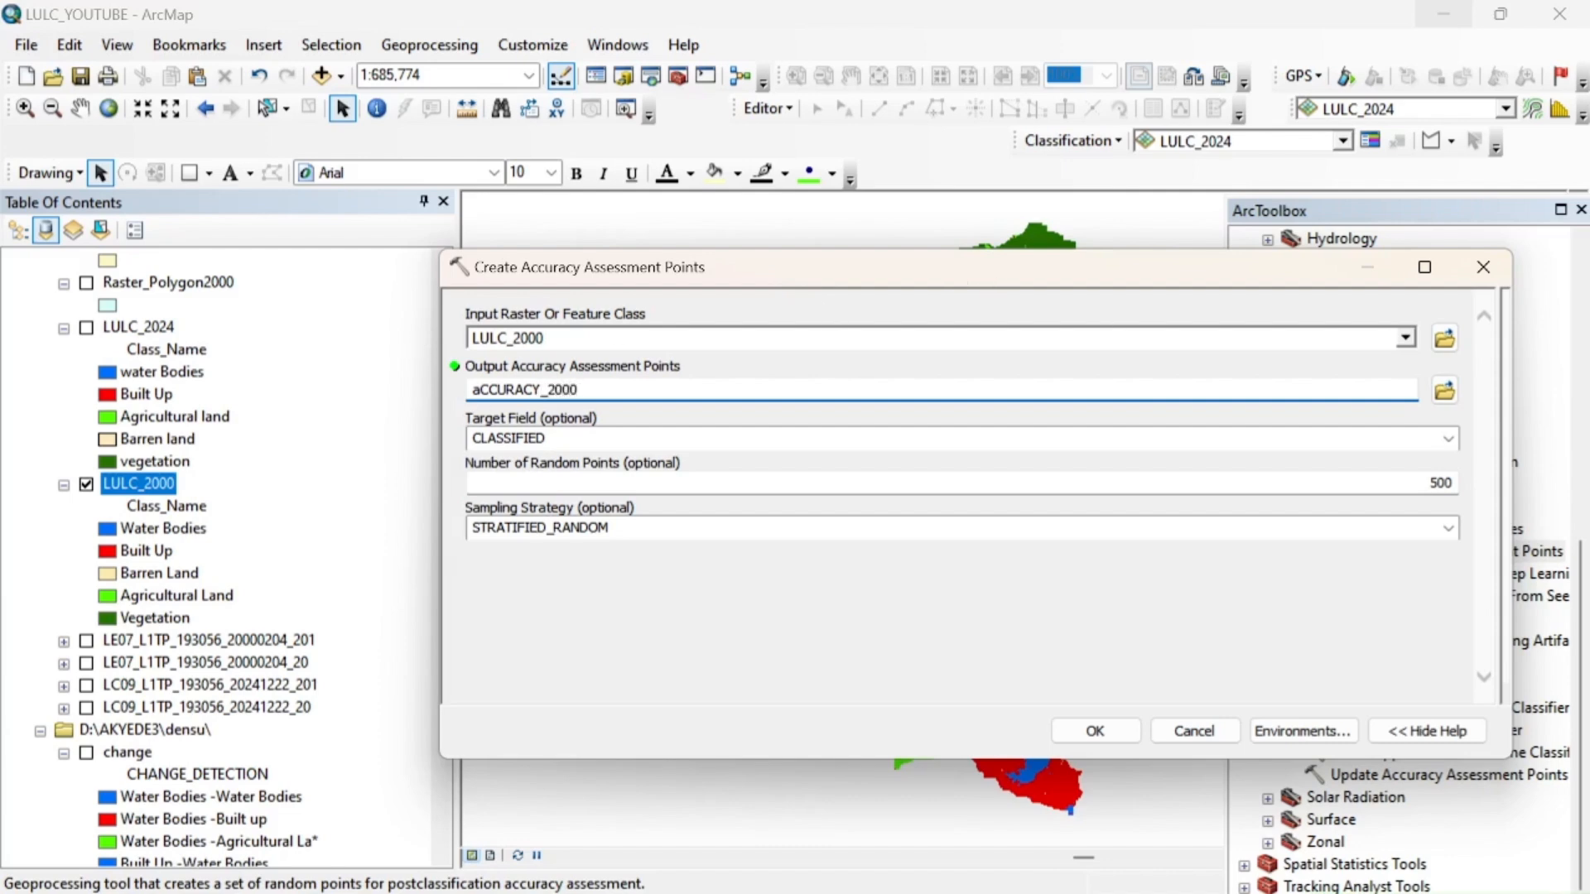
{"action": "key", "text": "BackSpace"}
{"action": "type", "text": "A"}
Set the target field to GROUND_TRUTH with 30 random points and STRATIFIED_RANDOM sampling, and run the tool
{"action": "left_click", "coordinate": [1448, 439]}
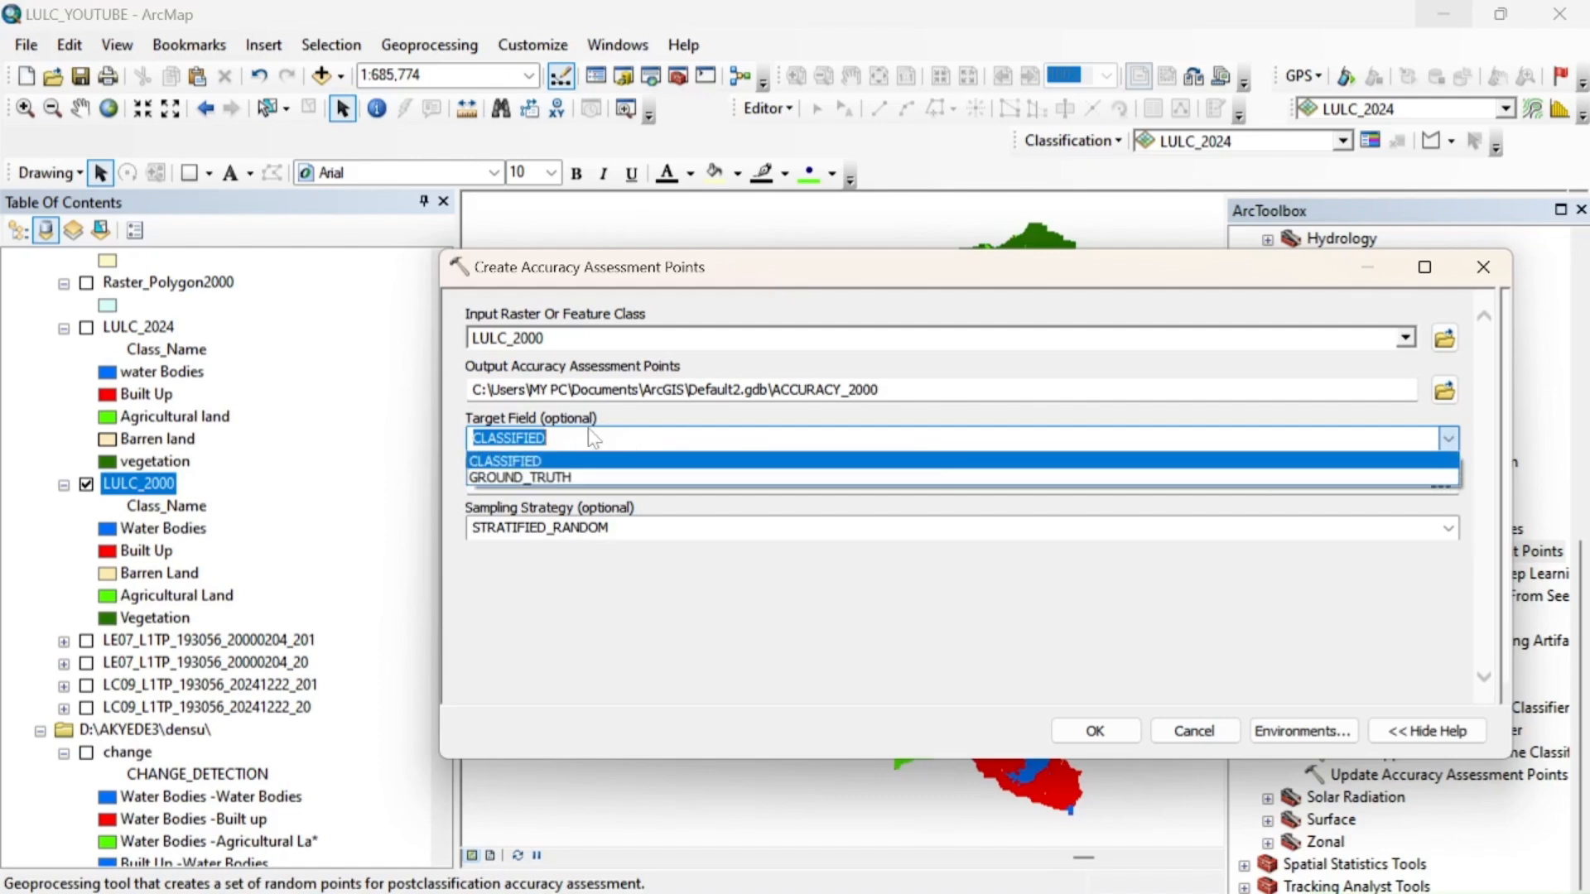
{"action": "left_click", "coordinate": [554, 479]}
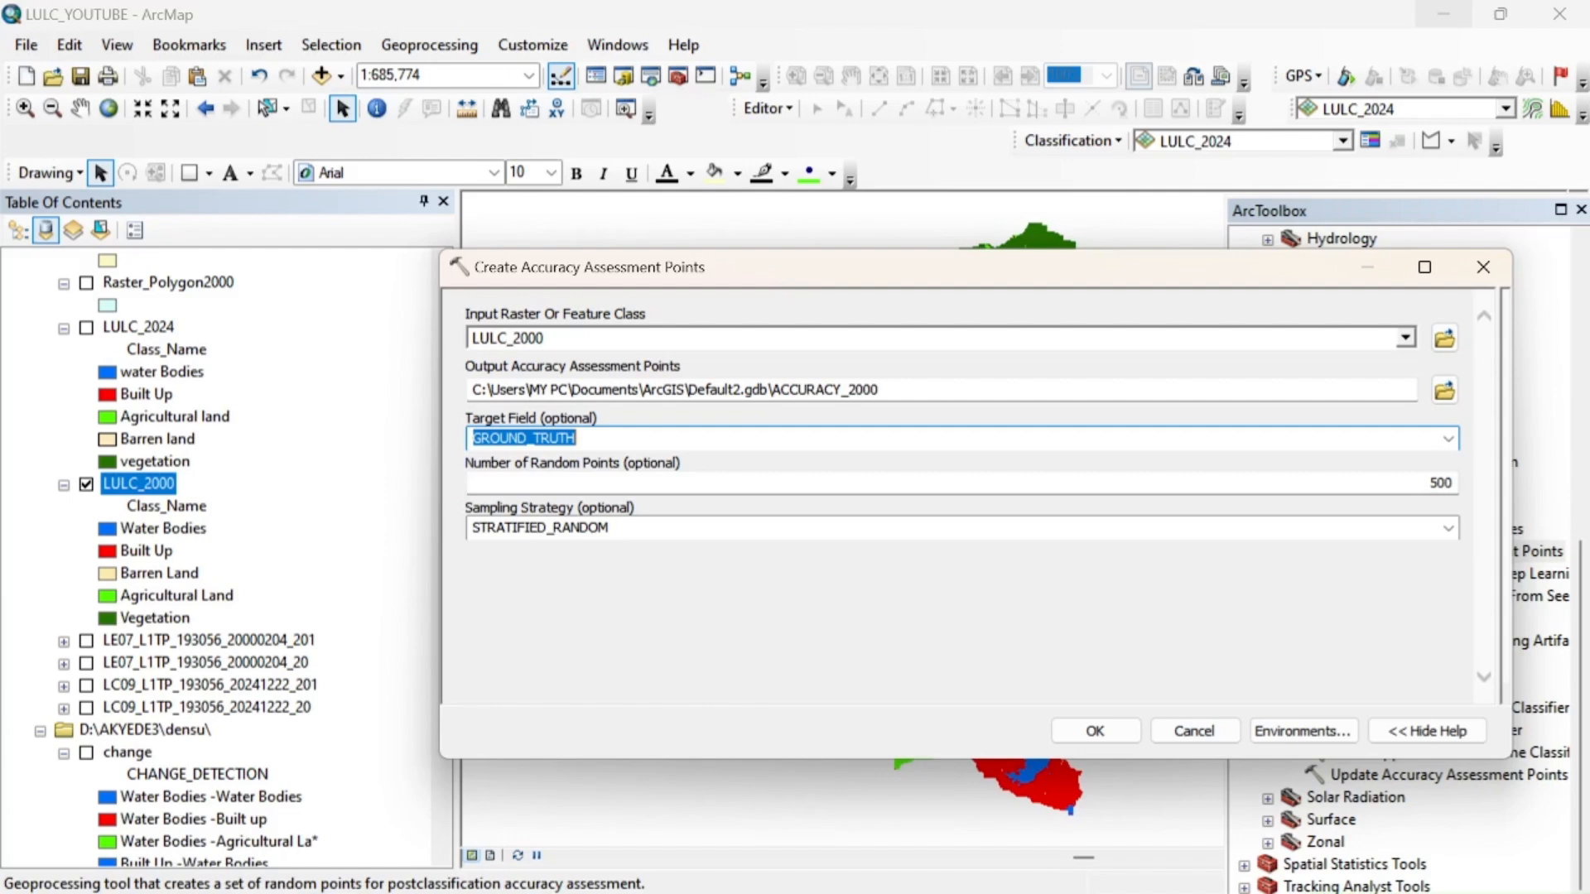
{"action": "key", "text": "Tab"}
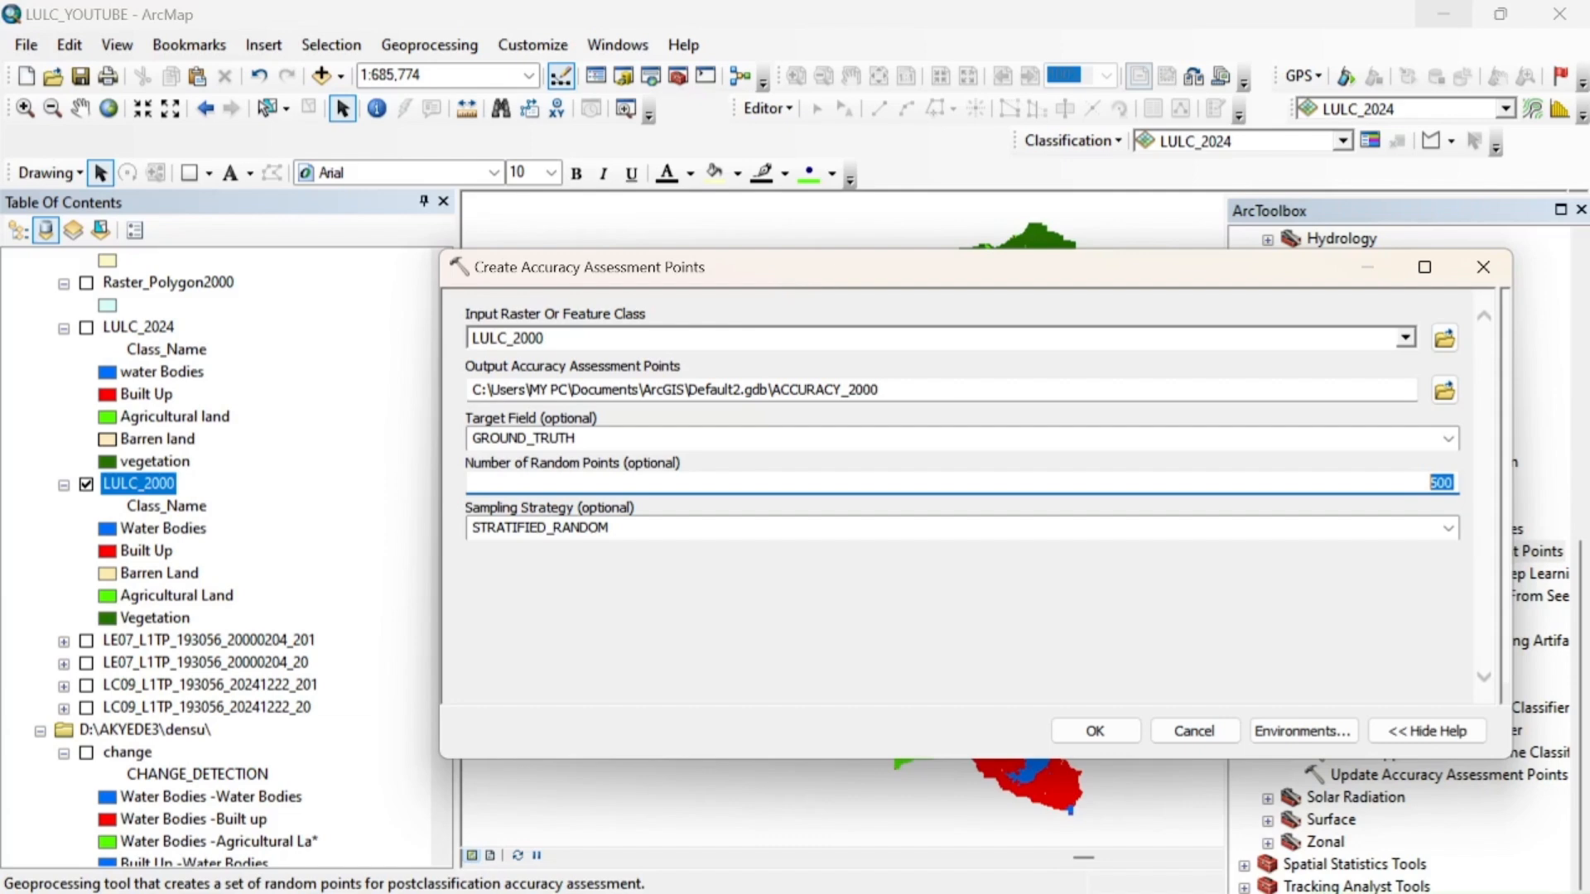
{"action": "type", "text": "30"}
{"action": "left_click", "coordinate": [1449, 529]}
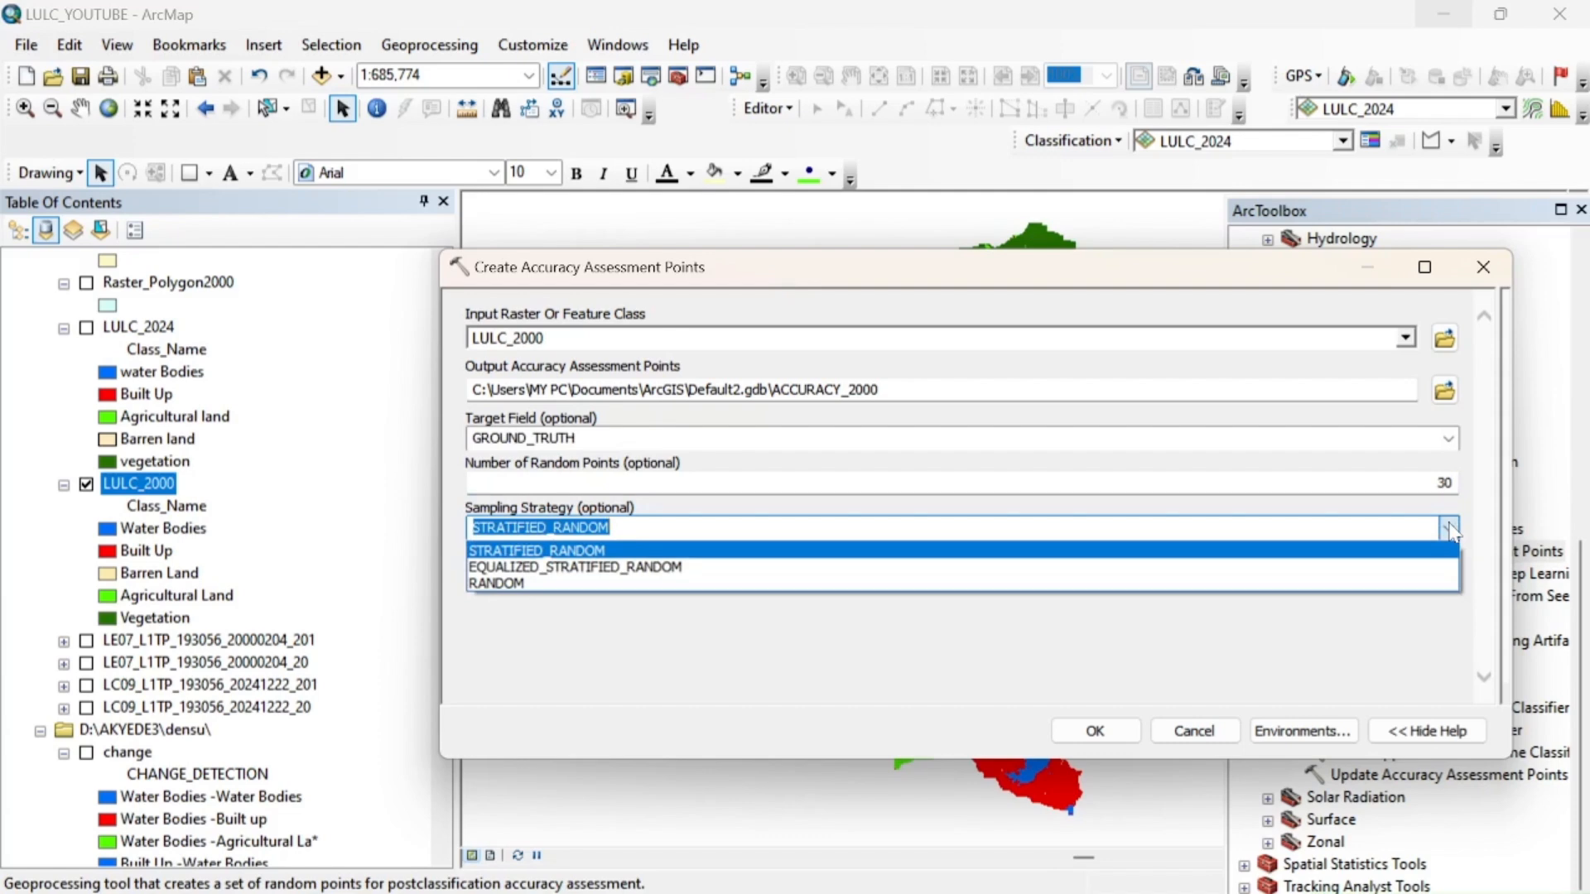
{"action": "left_click", "coordinate": [1450, 530]}
{"action": "left_click", "coordinate": [1450, 530]}
{"action": "left_click", "coordinate": [1450, 530]}
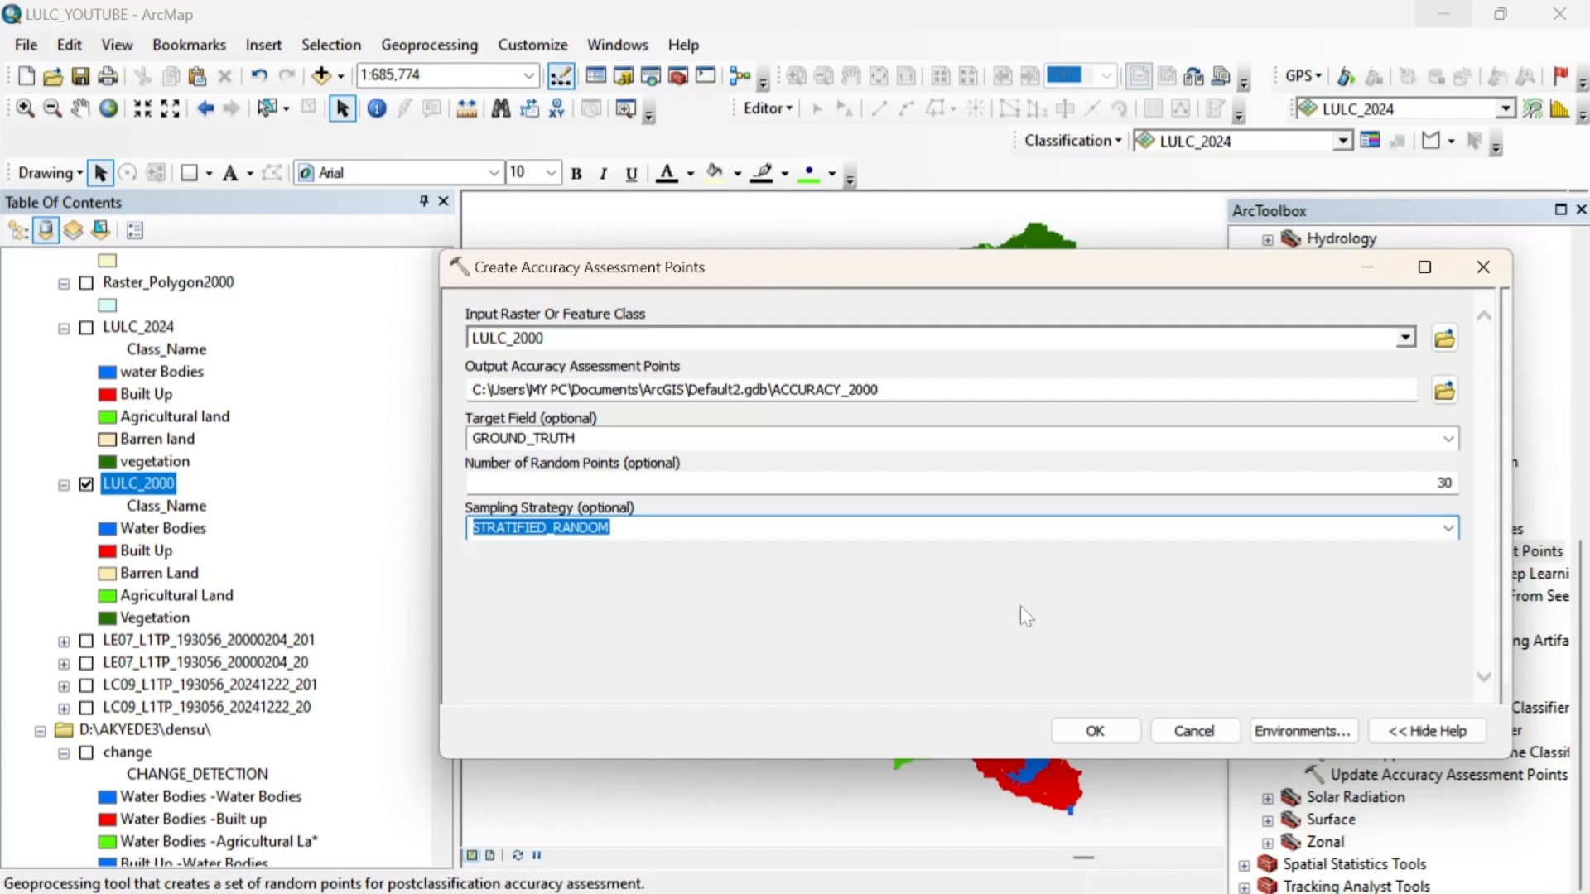
{"action": "left_click", "coordinate": [1096, 731]}
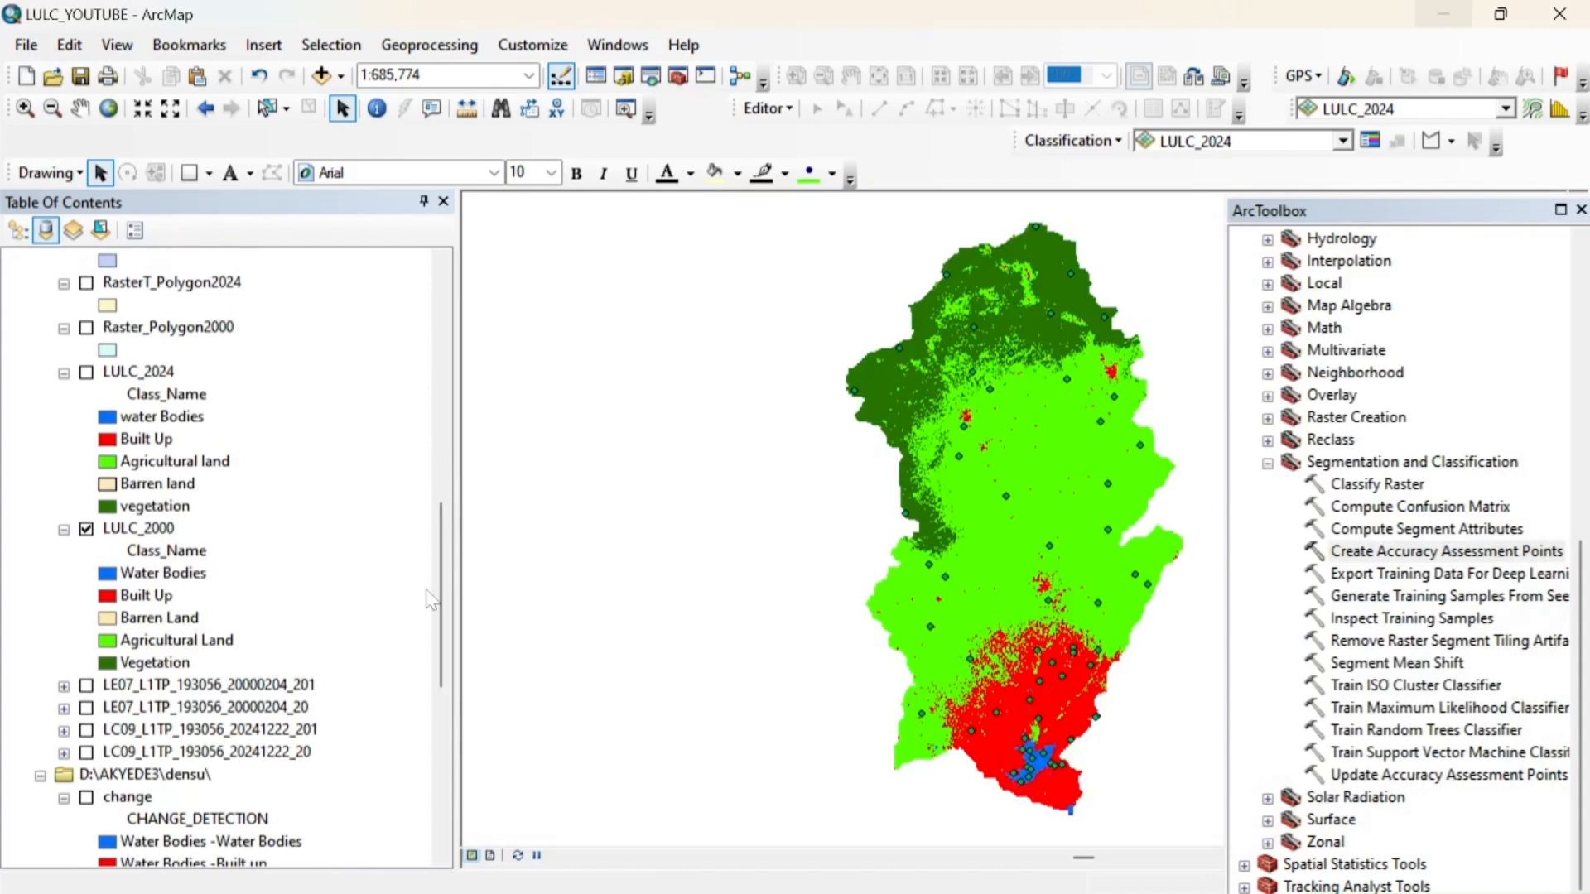
Change the ACCURACY_2000 point symbol to red with a size of 8
{"action": "left_click_drag", "start_coordinate": [447, 598], "coordinate": [441, 315]}
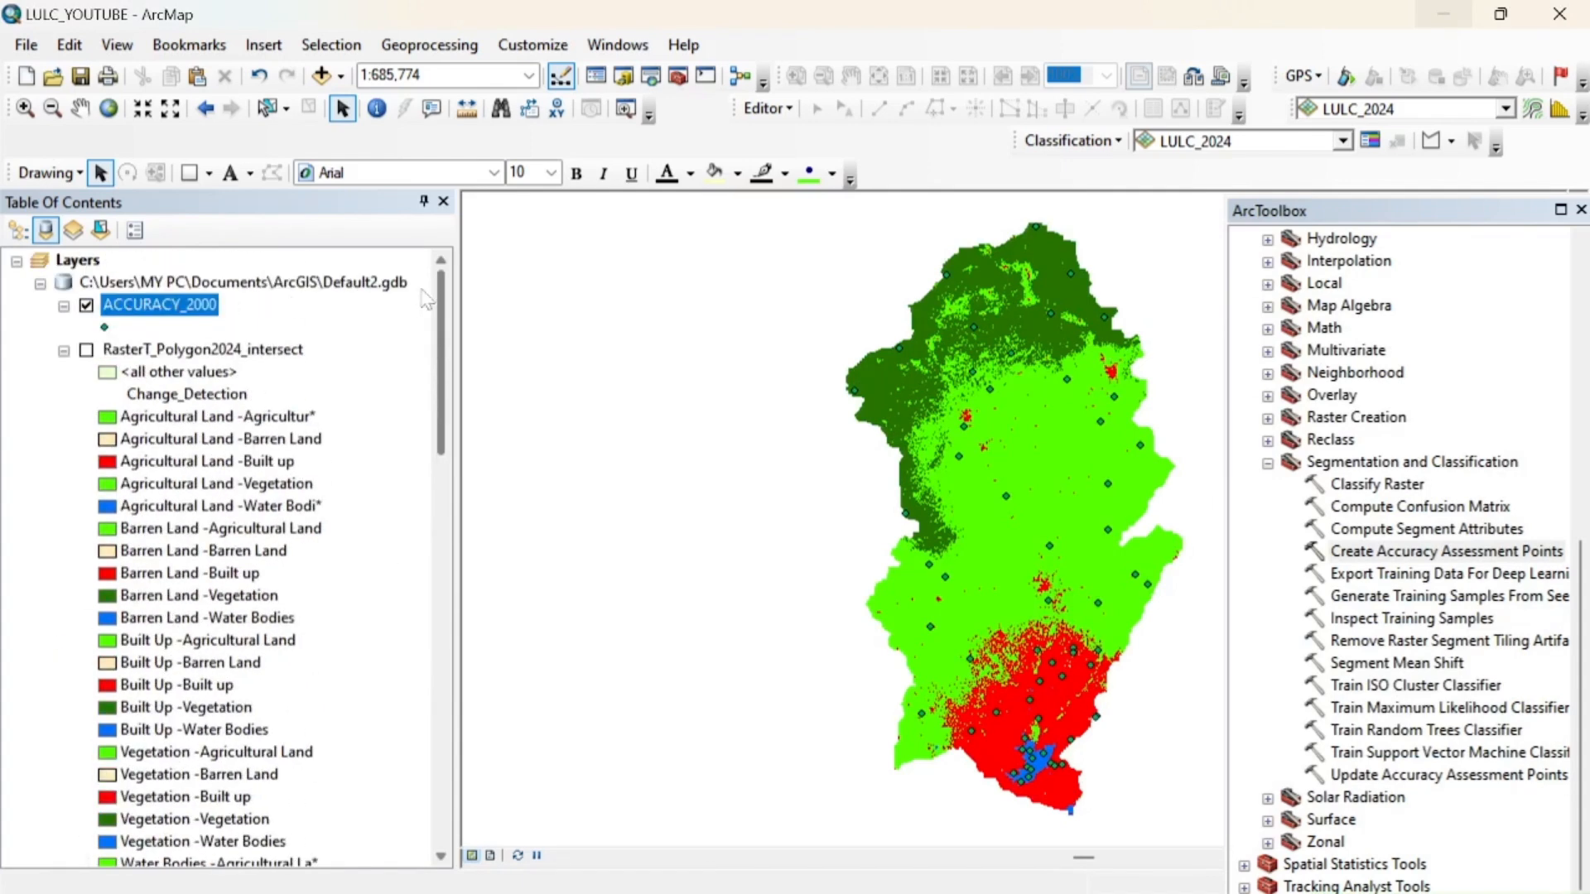
{"action": "double_click", "coordinate": [105, 328]}
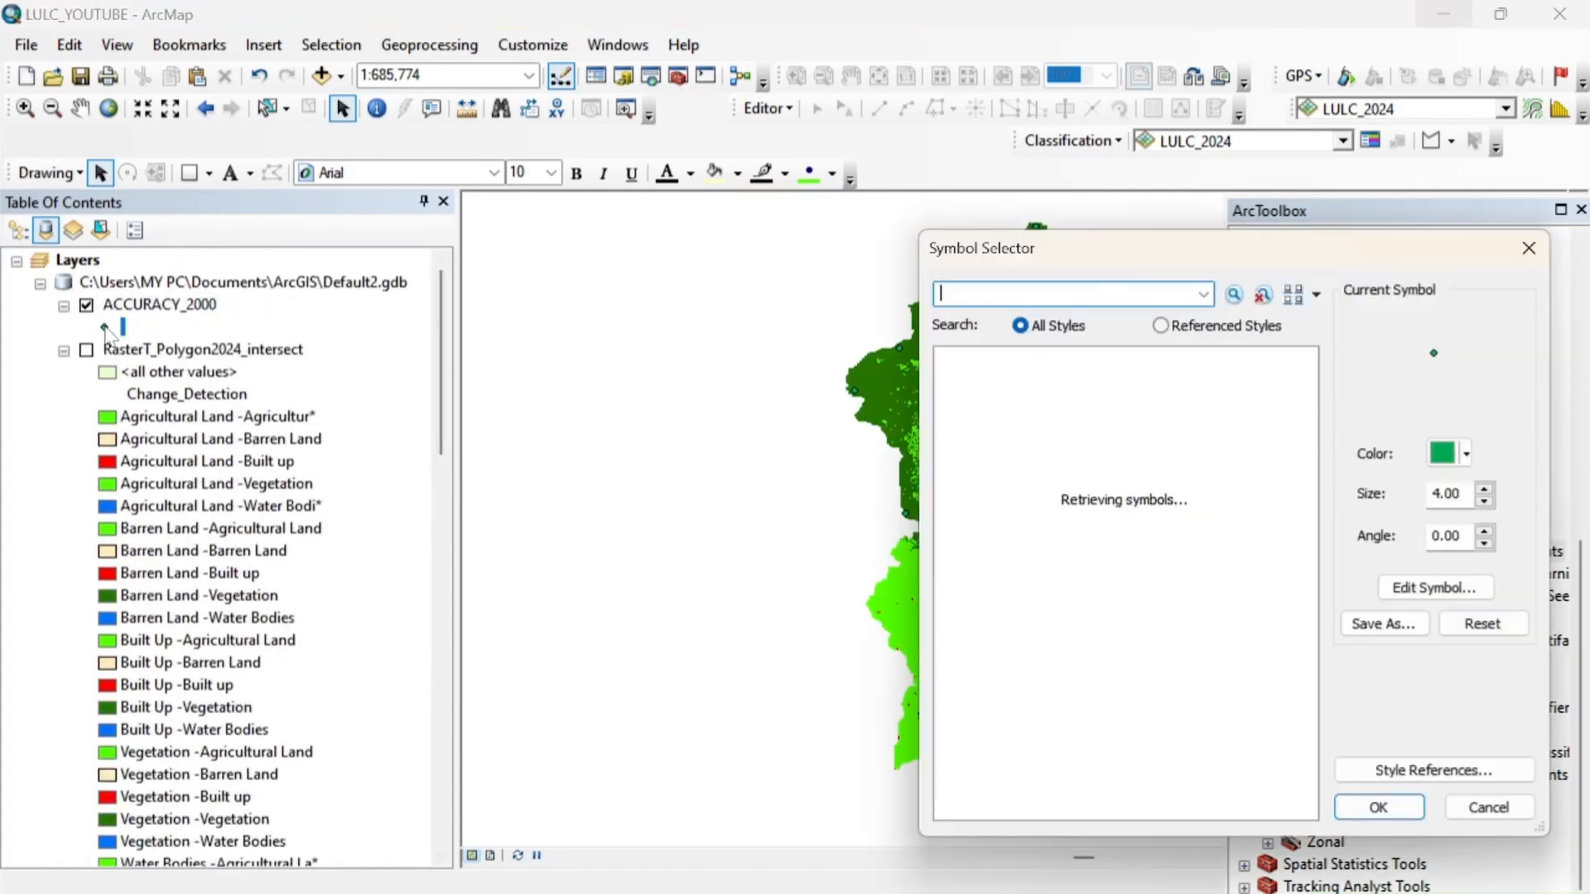
{"action": "left_click", "coordinate": [1483, 490]}
{"action": "left_click", "coordinate": [1484, 490]}
{"action": "left_click", "coordinate": [1484, 490]}
{"action": "left_click", "coordinate": [1483, 490]}
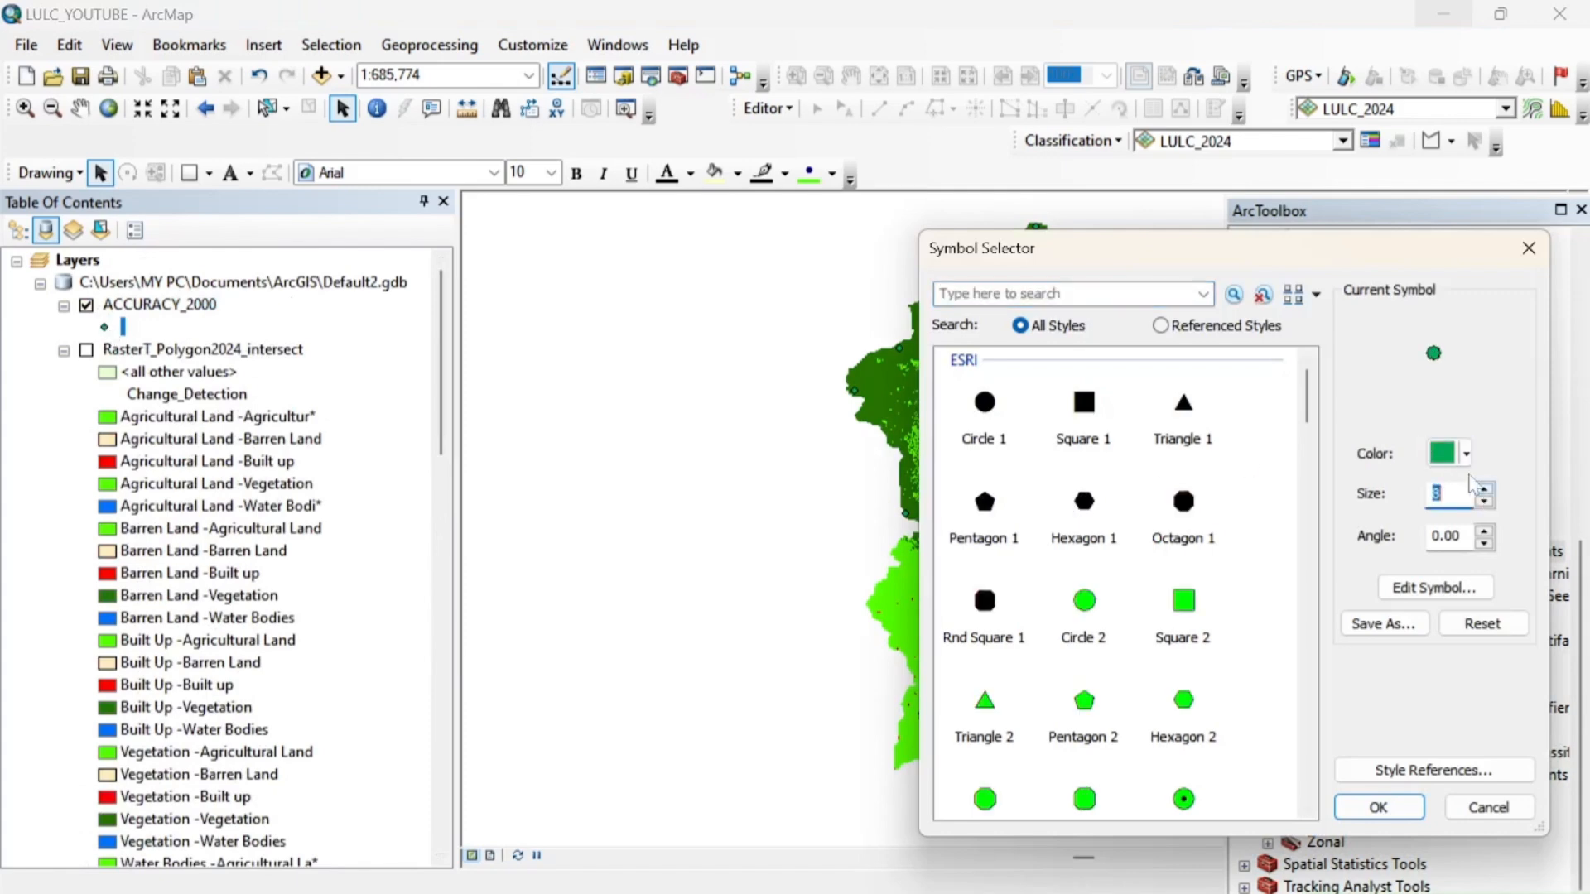
{"action": "left_click", "coordinate": [1465, 455]}
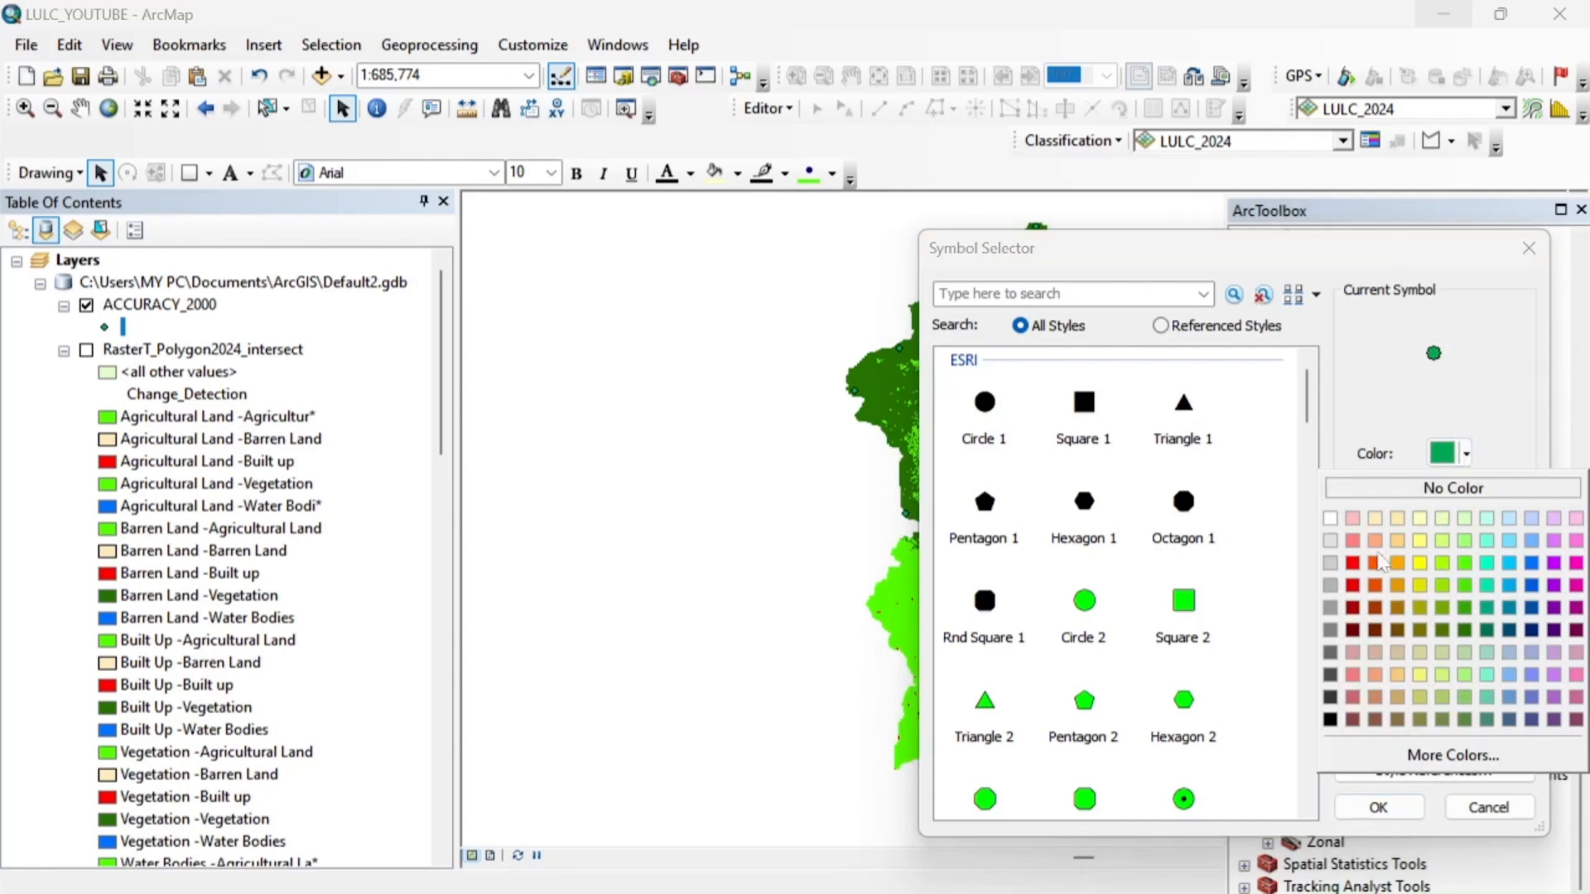
{"action": "left_click", "coordinate": [1353, 564]}
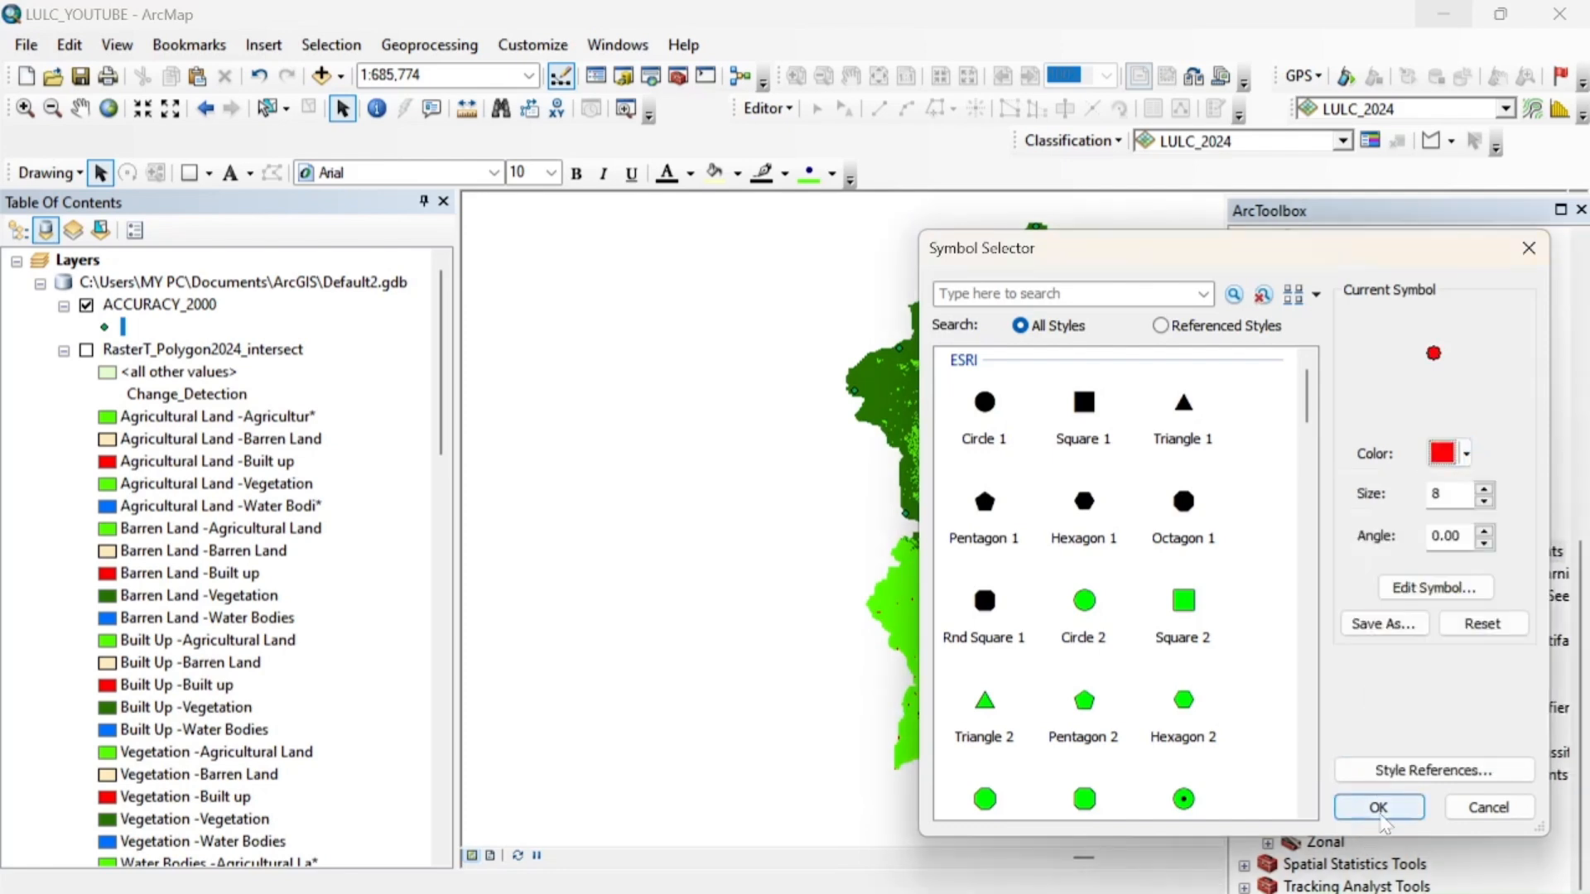
{"action": "left_click", "coordinate": [1378, 808]}
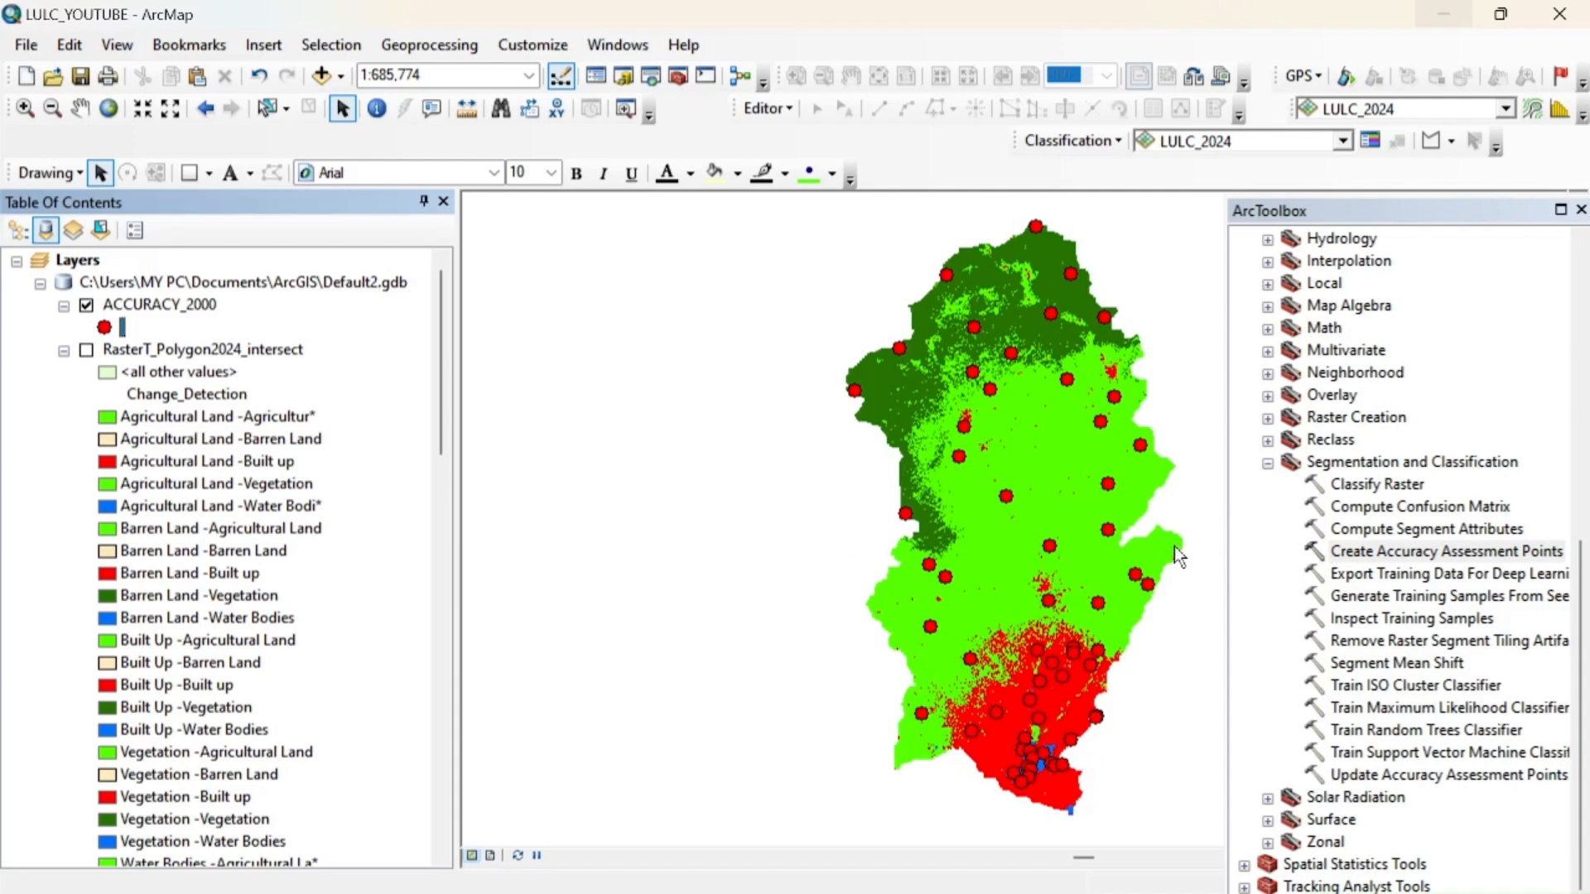
{"action": "left_click", "coordinate": [1267, 462]}
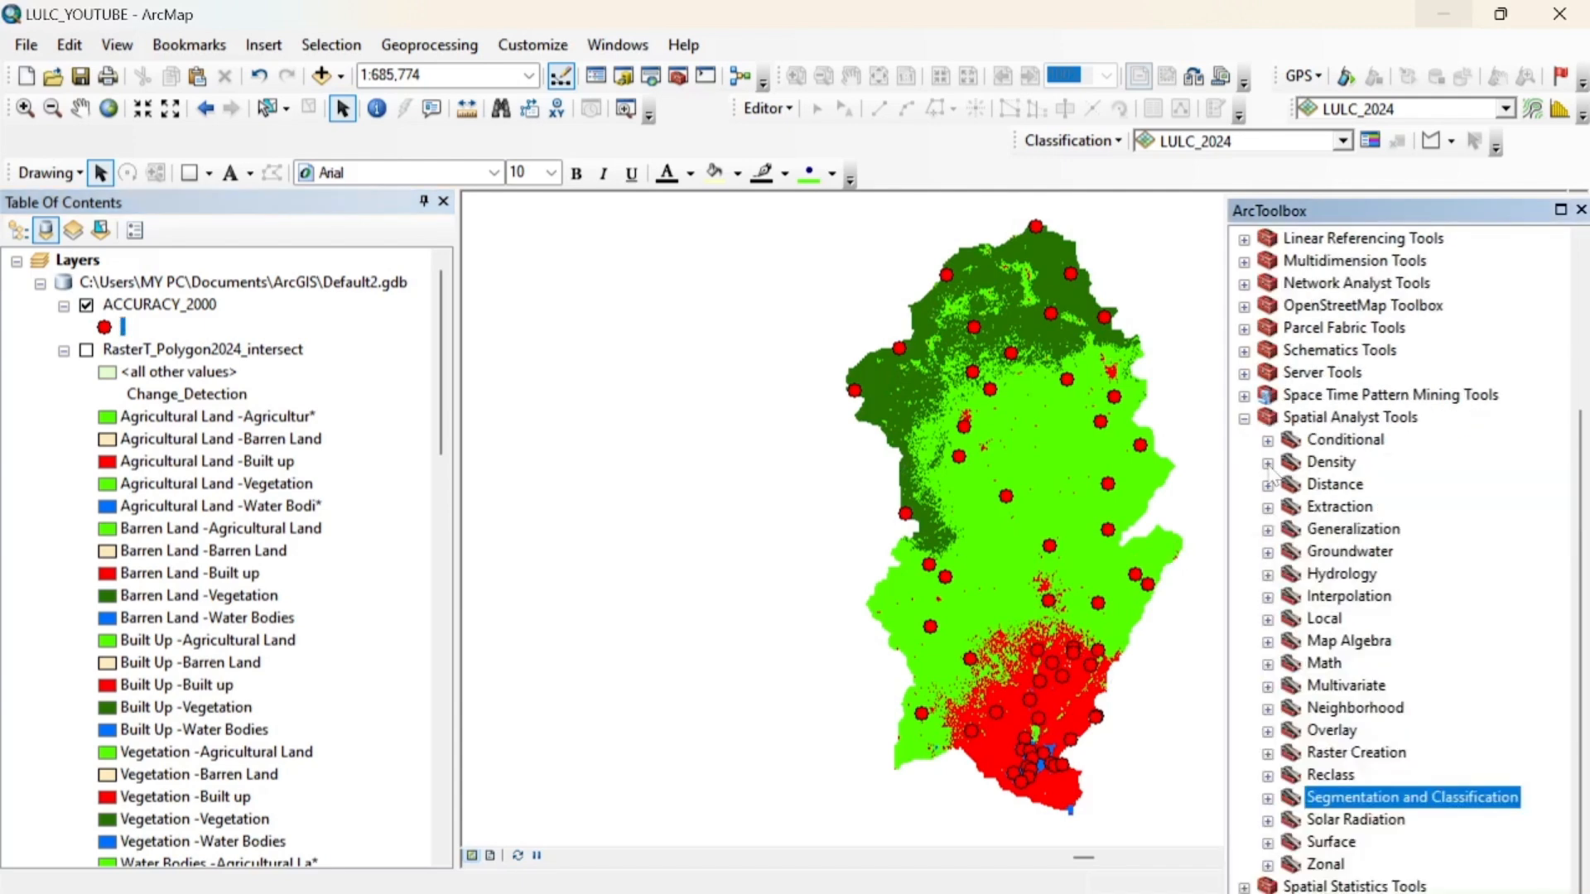
{"action": "left_click", "coordinate": [1245, 419]}
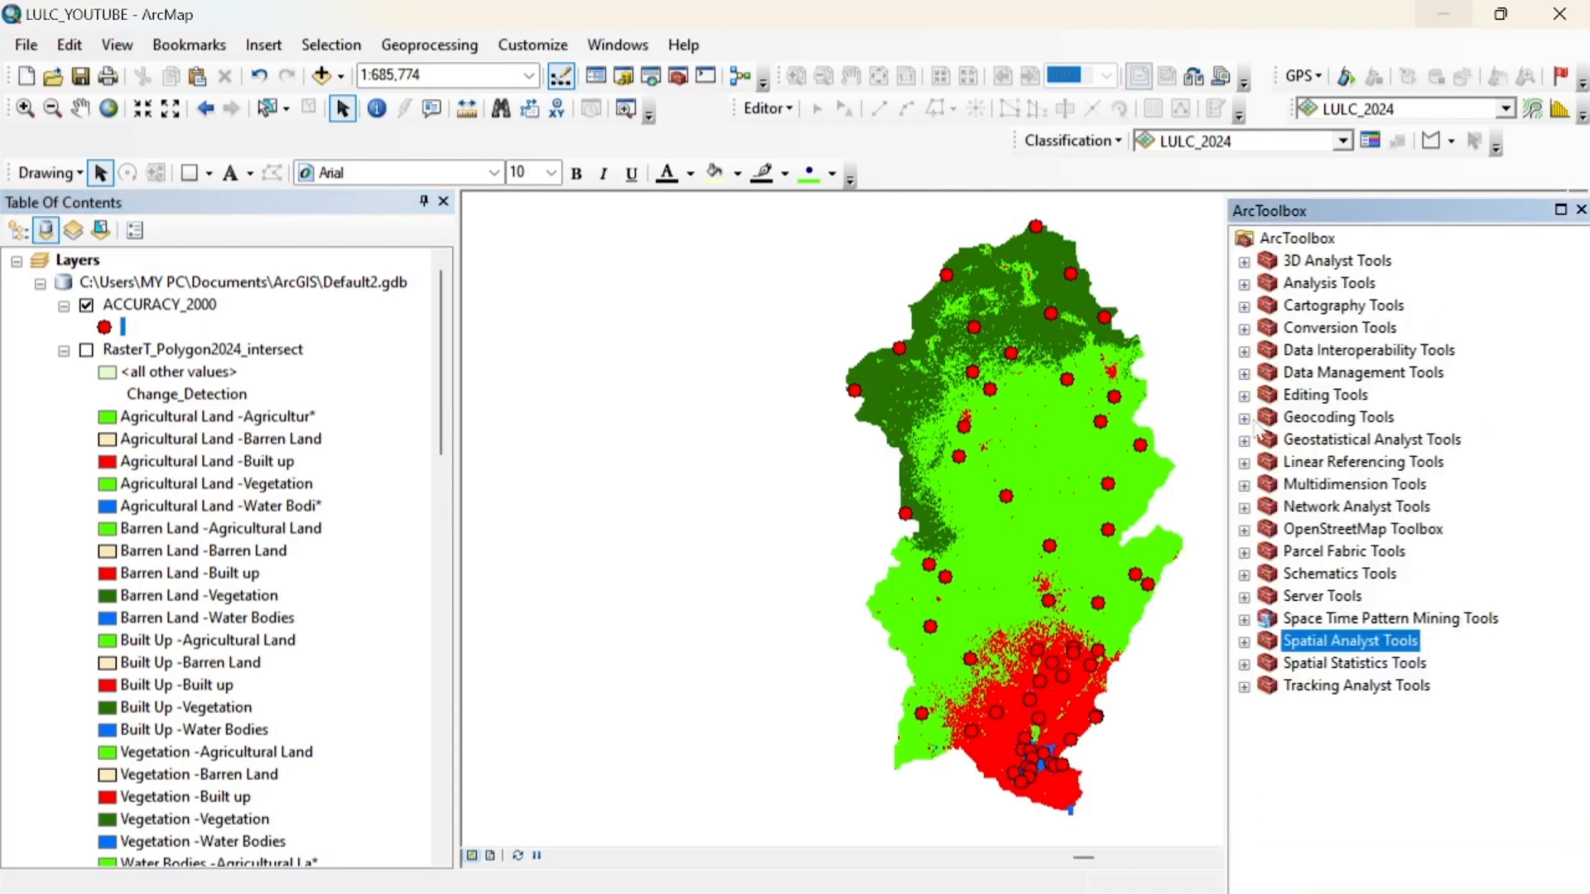
{"action": "left_click", "coordinate": [1244, 329]}
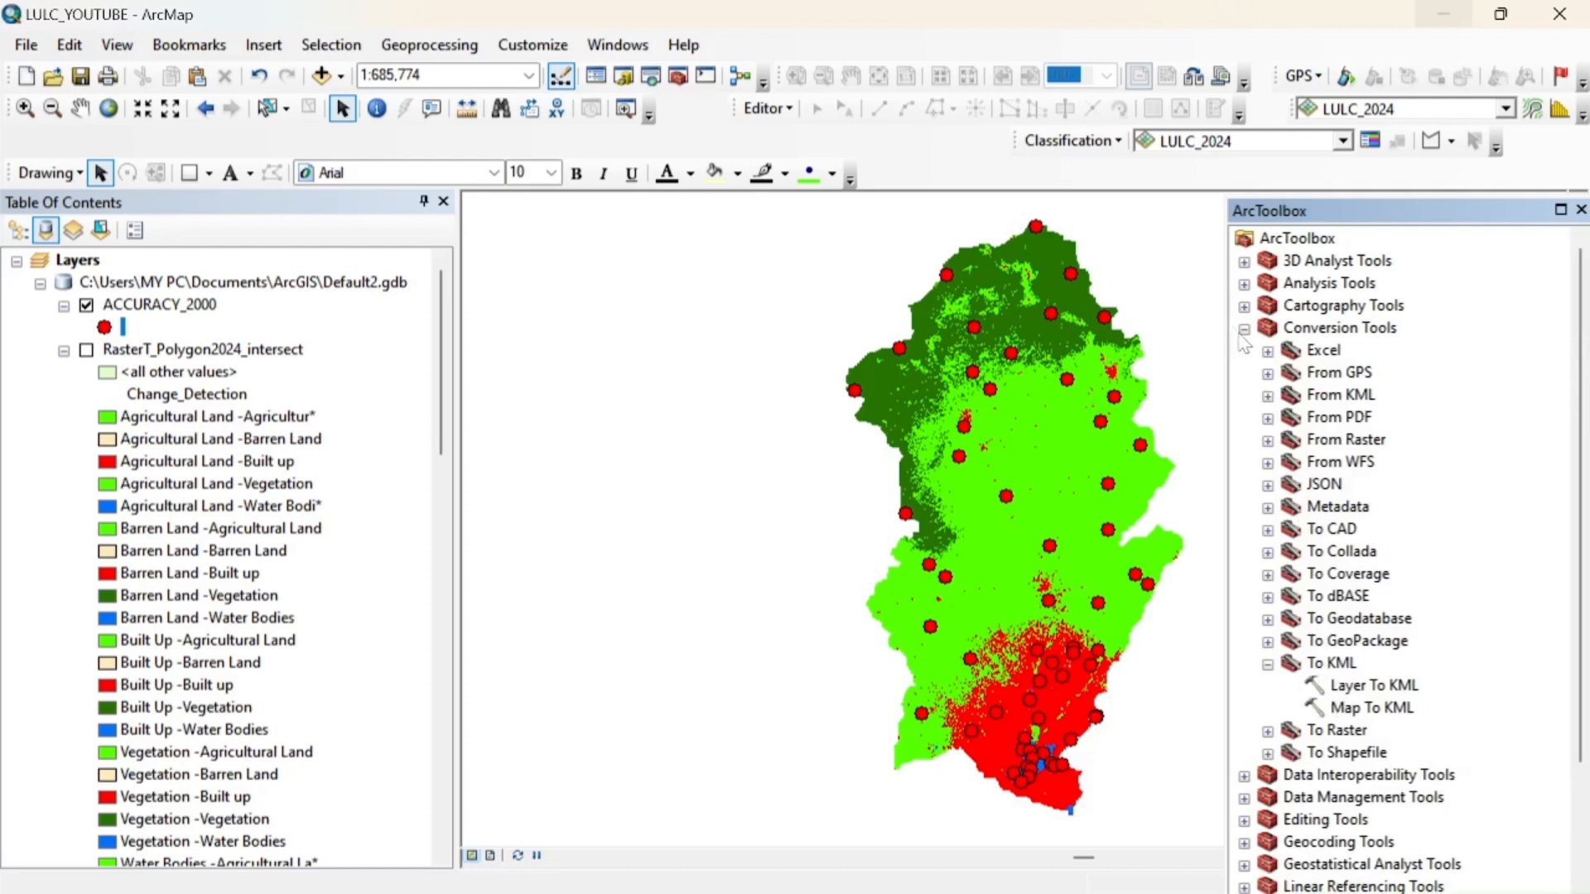
{"action": "double_click", "coordinate": [1391, 692]}
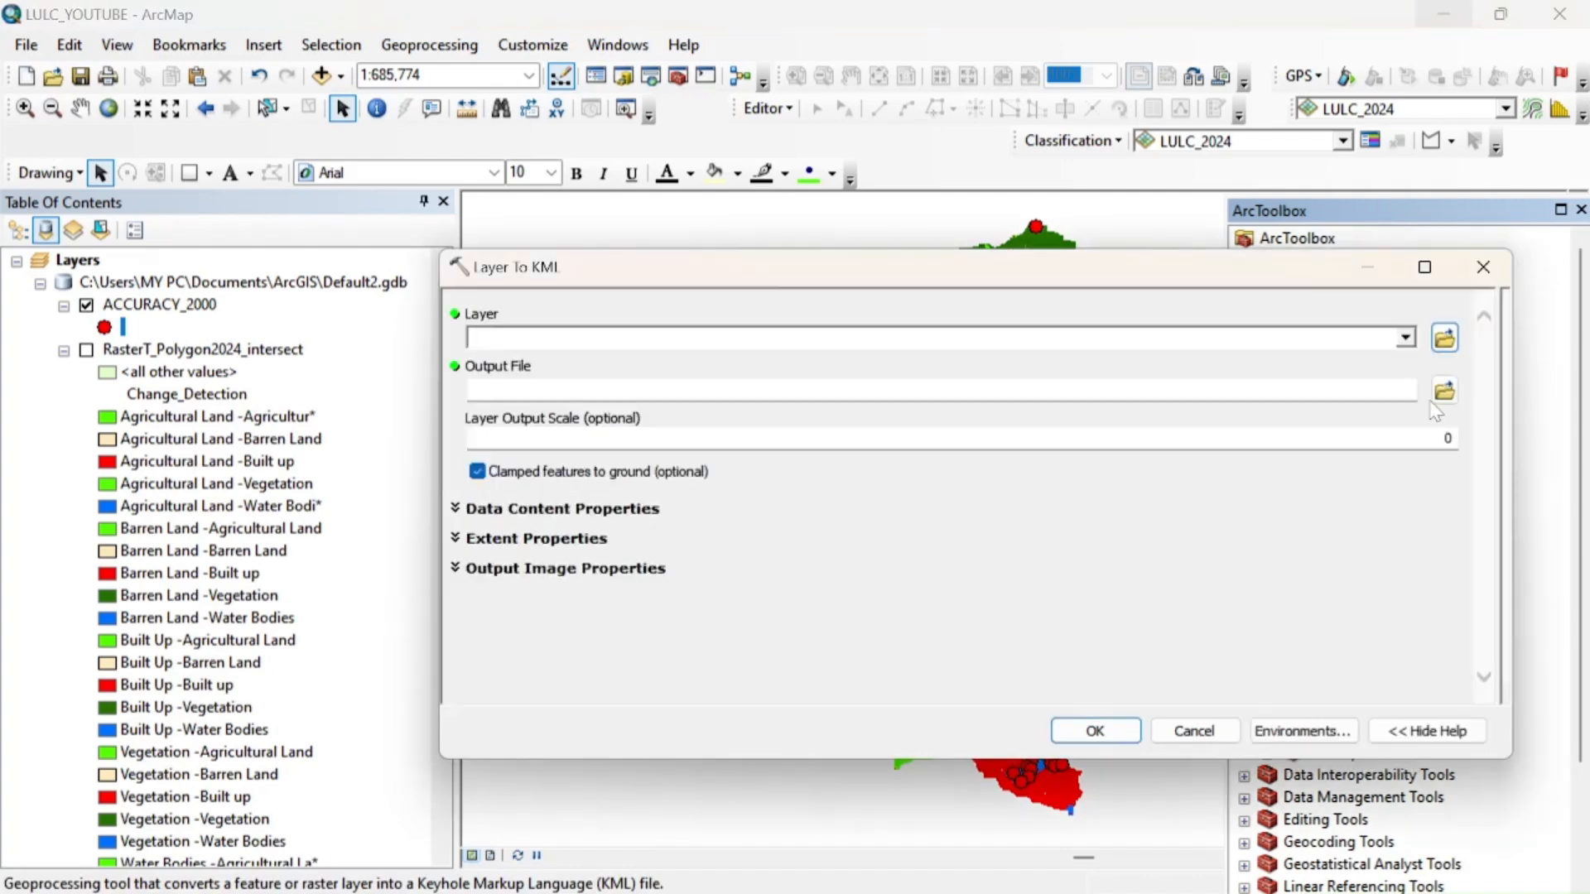
{"action": "left_click", "coordinate": [1405, 339]}
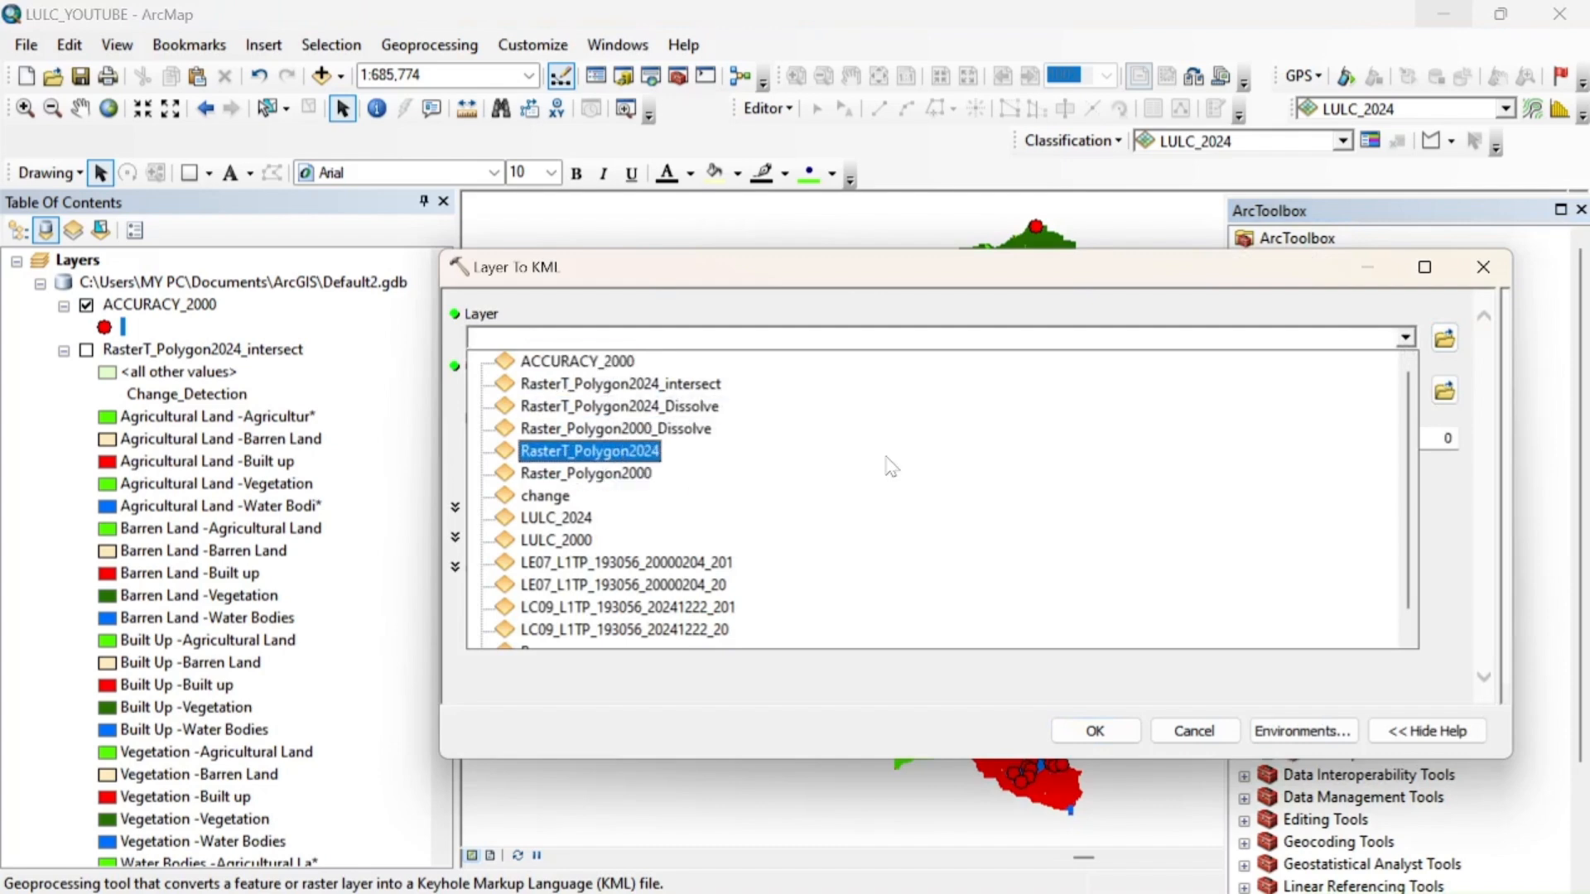
{"action": "left_click", "coordinate": [1496, 279]}
{"action": "left_click", "coordinate": [1496, 279]}
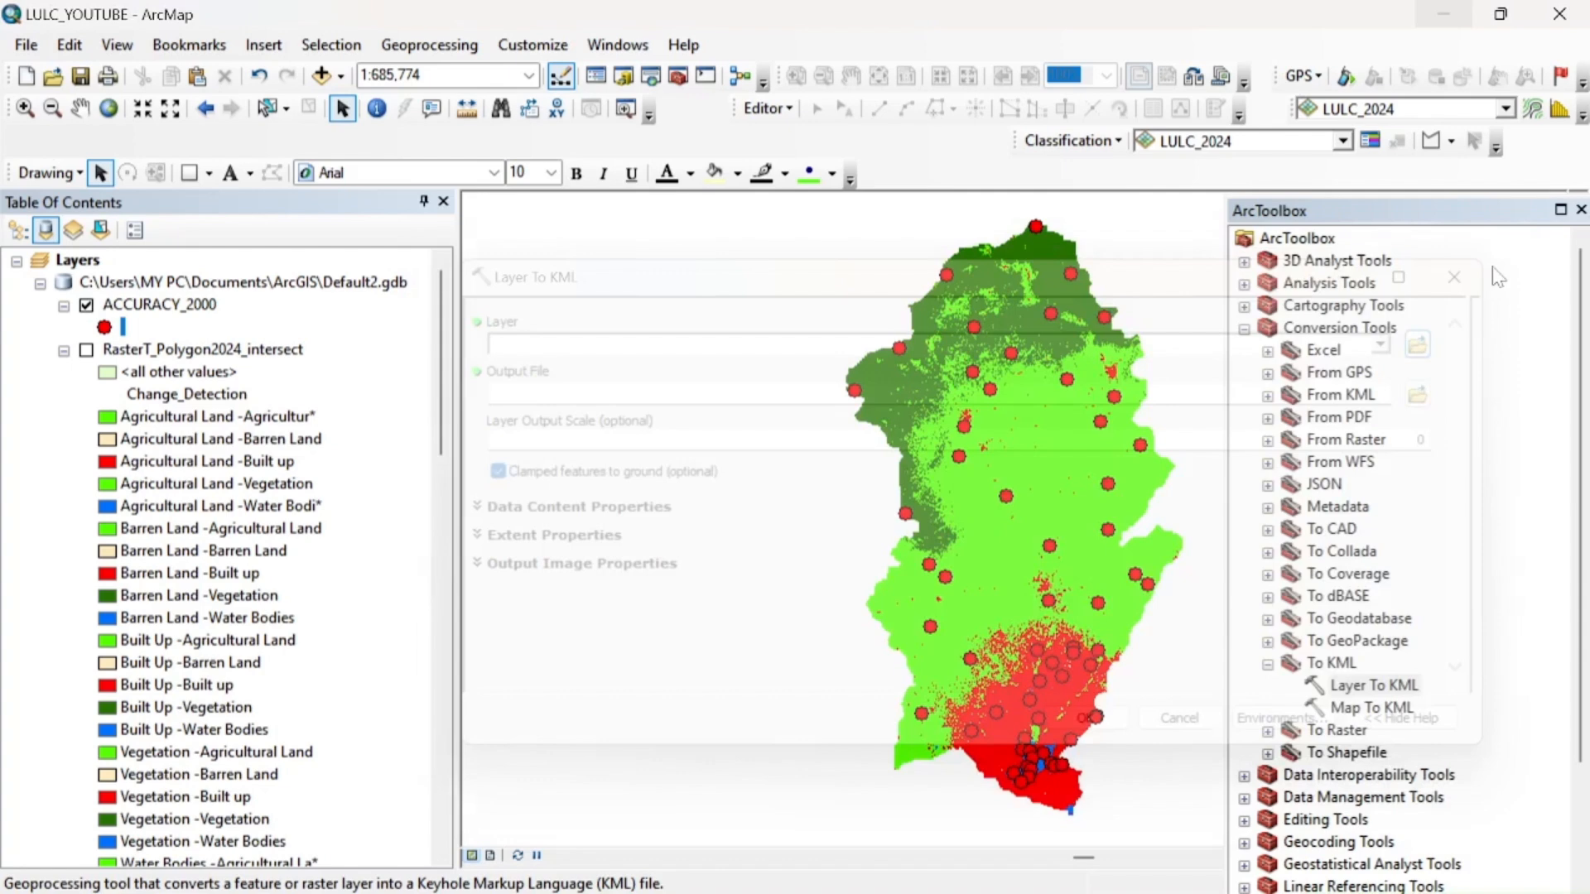
Examine the Classified and GrndTruth values in the ACCURACY_2000 attribute table, and close the table
{"action": "left_click", "coordinate": [160, 306]}
{"action": "right_click", "coordinate": [162, 308]}
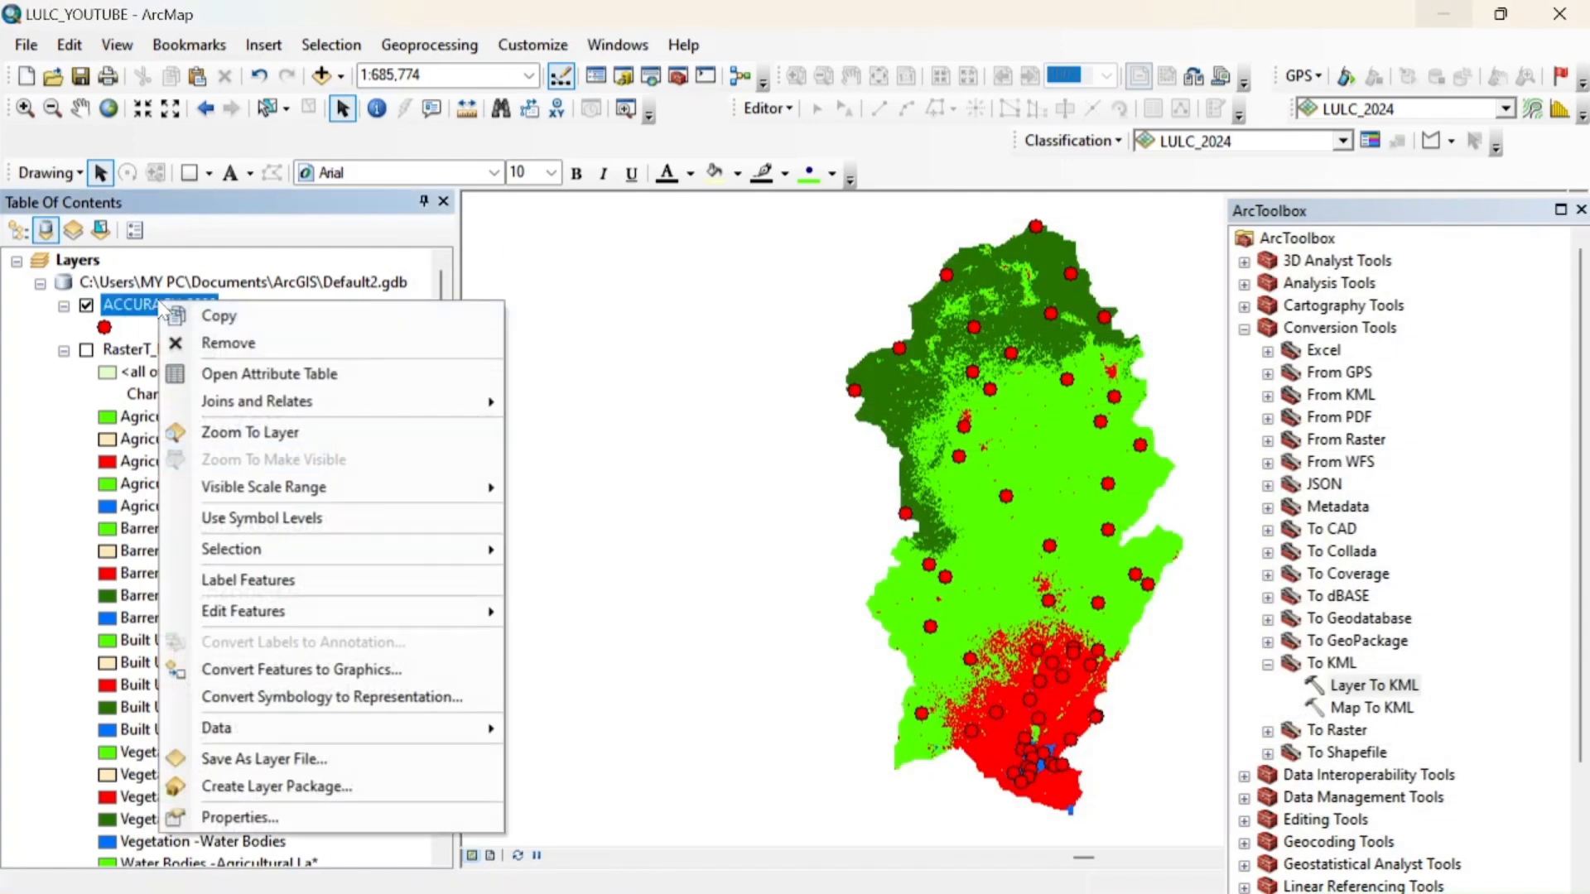
{"action": "left_click", "coordinate": [245, 373]}
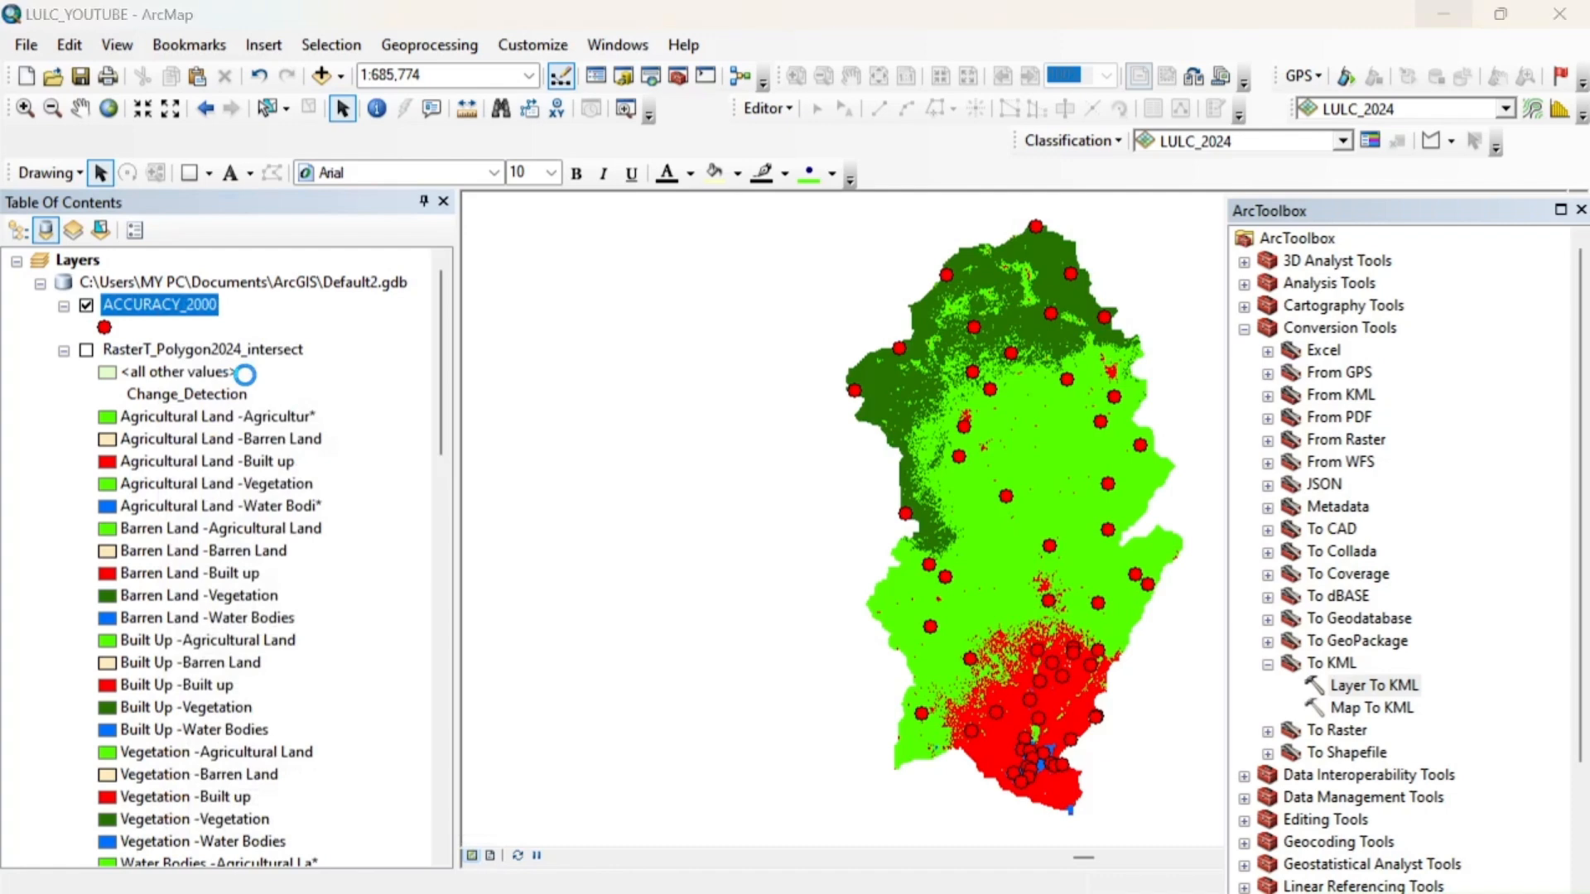
{"action": "scroll", "coordinate": [1250, 497], "scroll_direction": "down", "scroll_amount": 11}
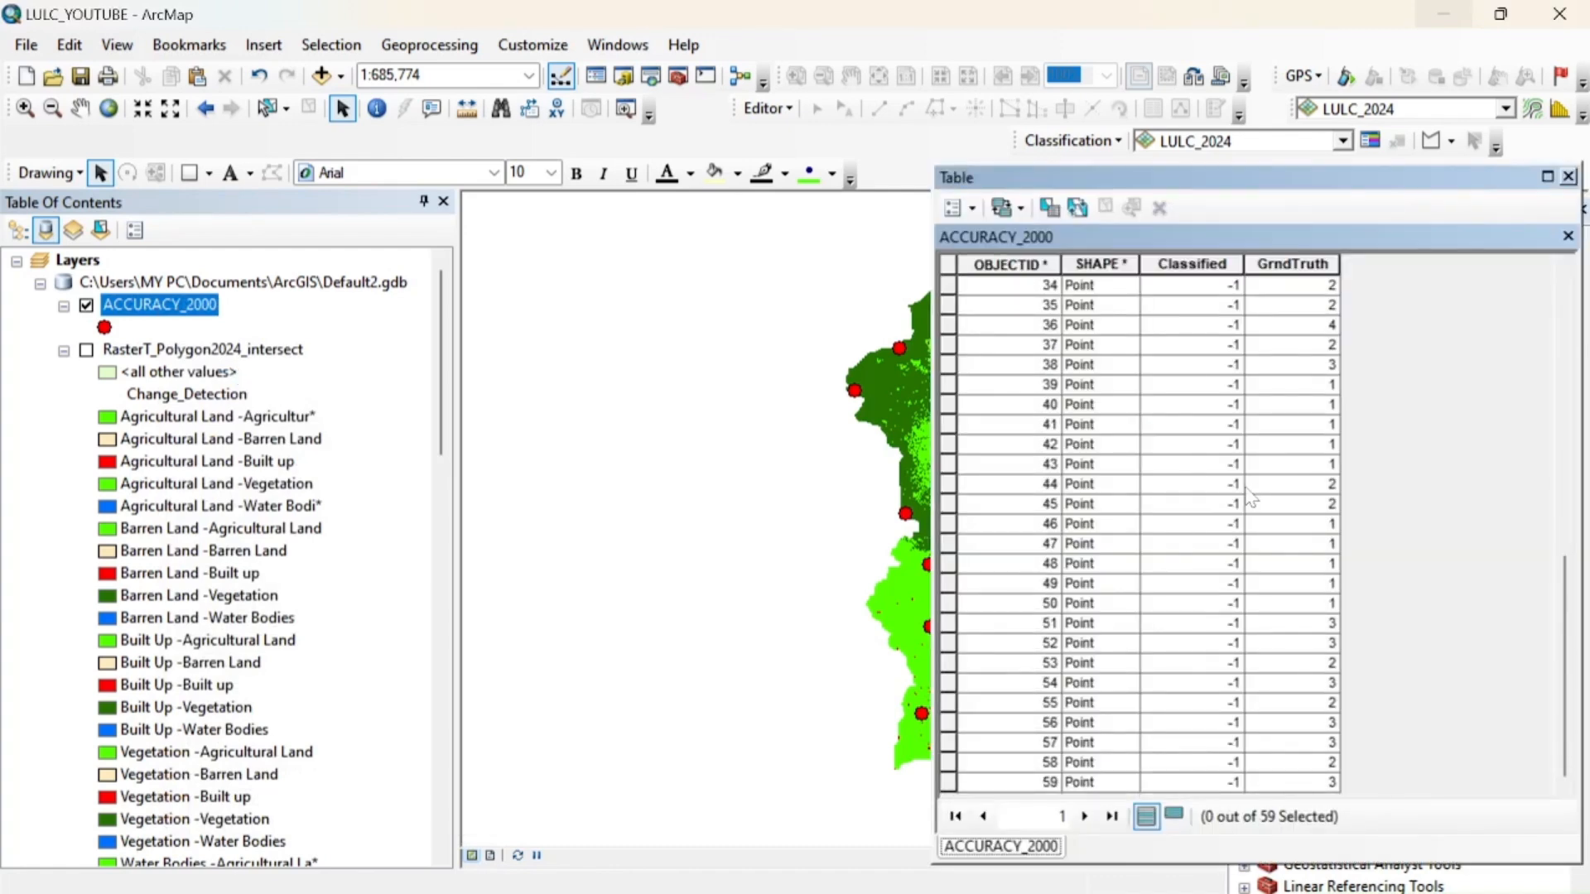
{"action": "scroll", "coordinate": [1250, 497], "scroll_direction": "up", "scroll_amount": 11}
{"action": "scroll", "coordinate": [1250, 497], "scroll_direction": "down", "scroll_amount": 11}
{"action": "left_click_drag", "start_coordinate": [1563, 611], "coordinate": [1555, 698]}
{"action": "left_click", "coordinate": [1568, 176]}
Switch to the running Google Earth Pro window
{"action": "mouse_move", "coordinate": [977, 892]}
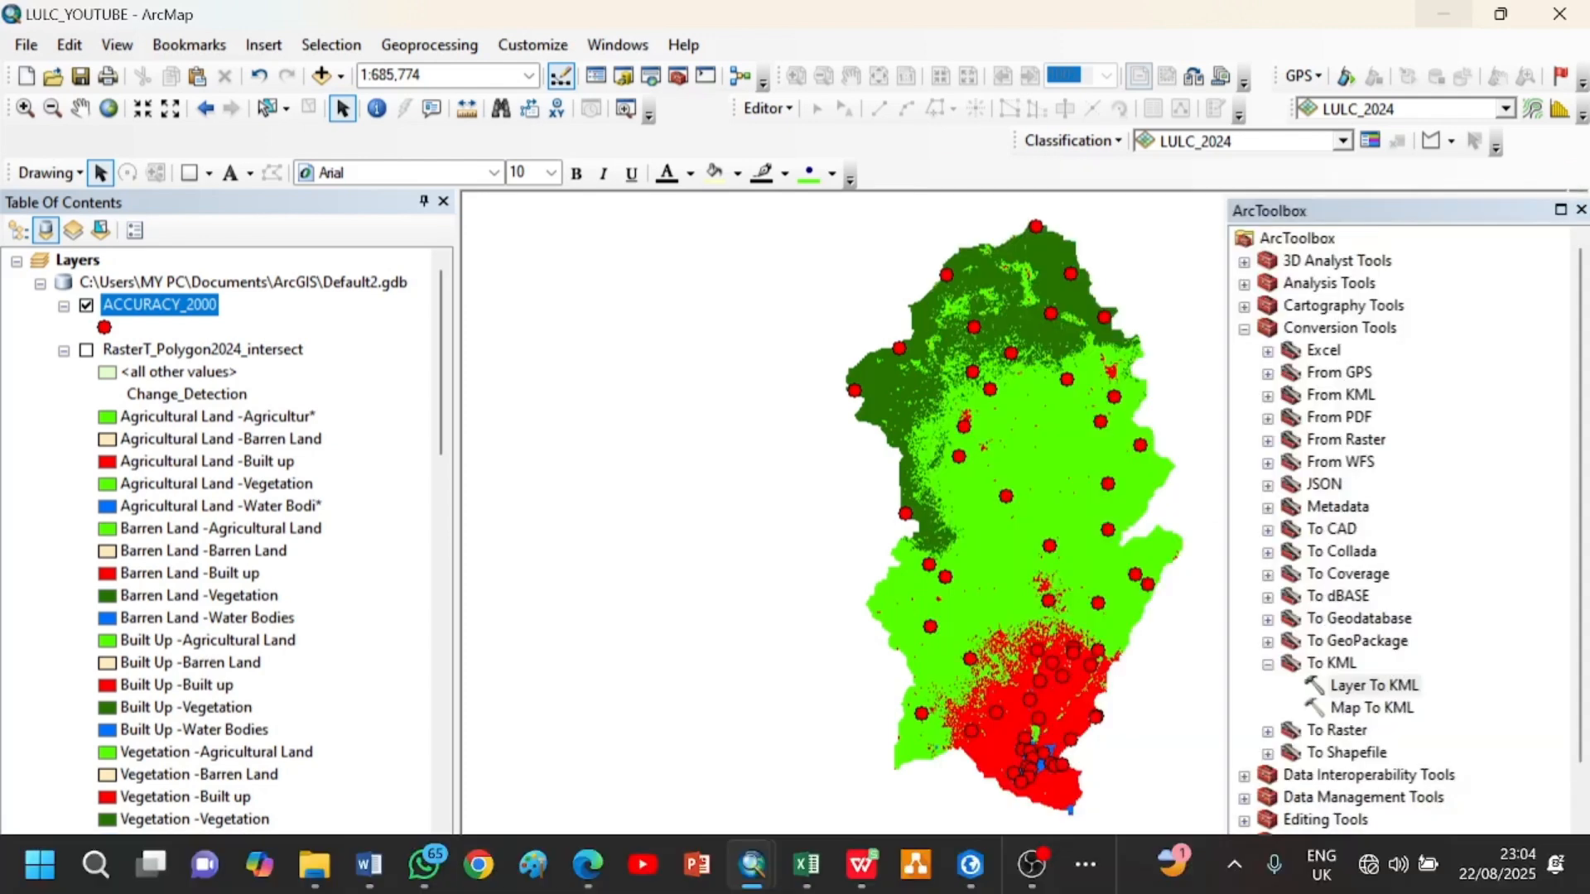
{"action": "left_click", "coordinate": [1087, 866]}
{"action": "left_click", "coordinate": [1250, 793]}
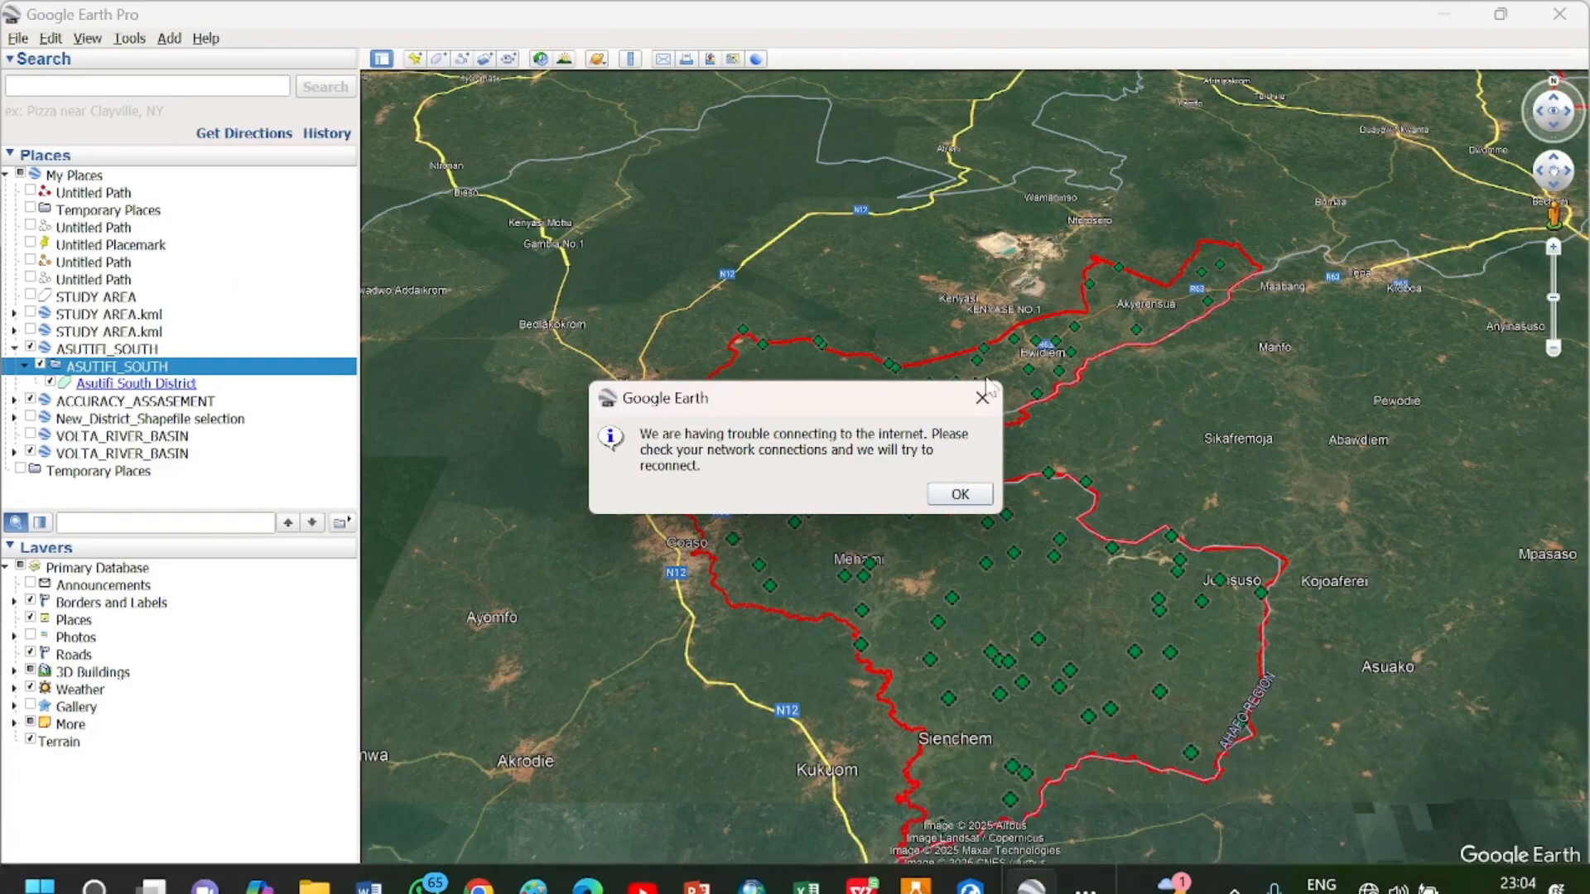
Dismiss the connection warnings and examine the accuracy assessment points within the Asutifi South boundary against the satellite imagery
{"action": "left_click", "coordinate": [942, 495]}
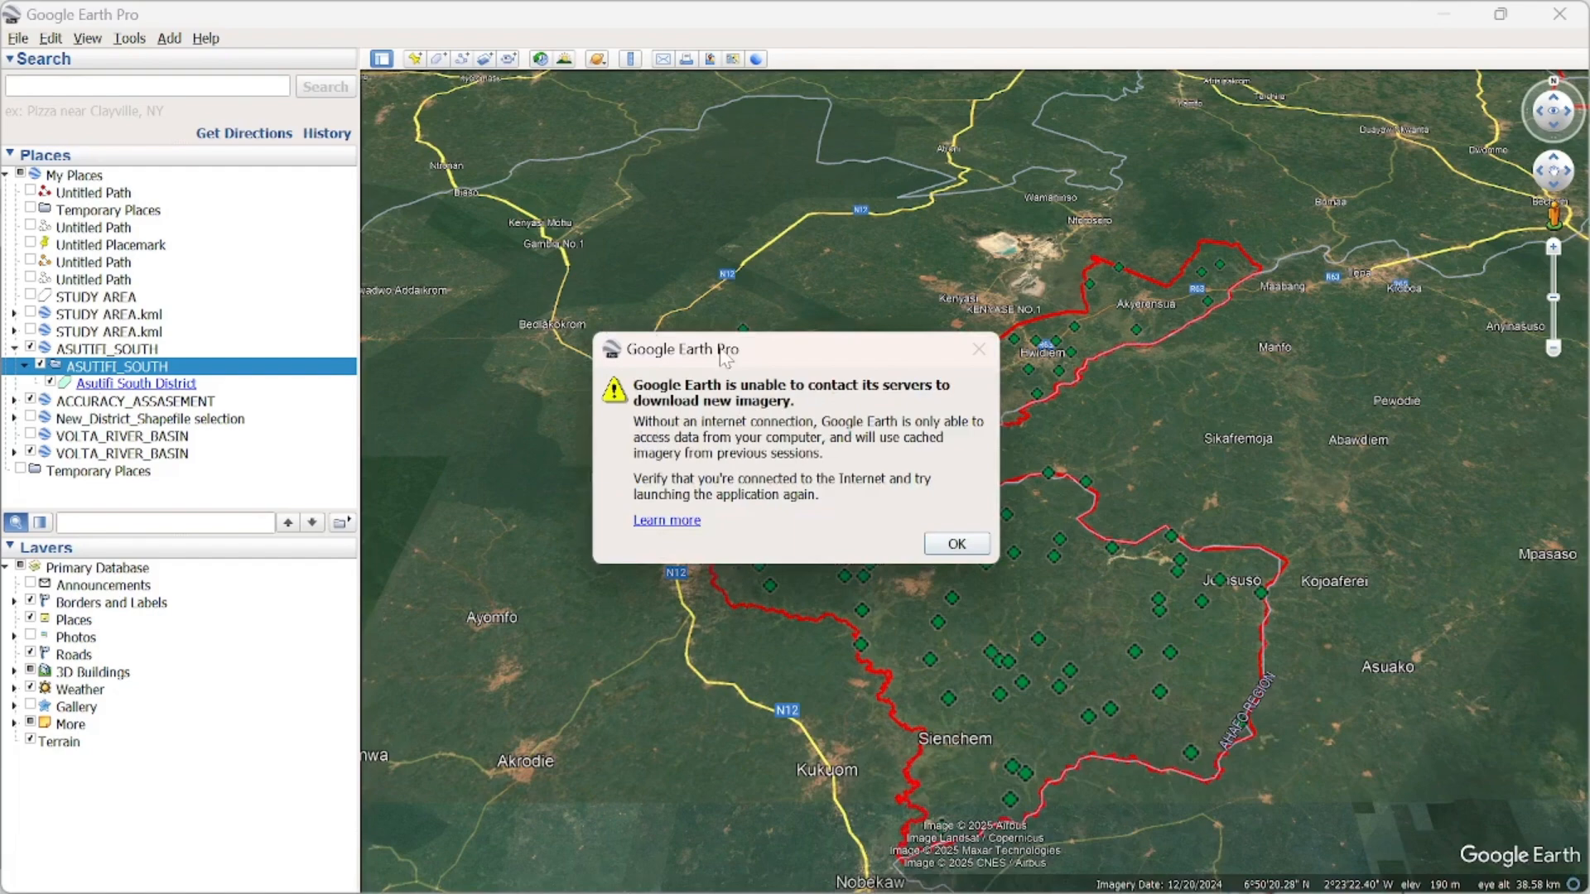
{"action": "left_click", "coordinate": [960, 542]}
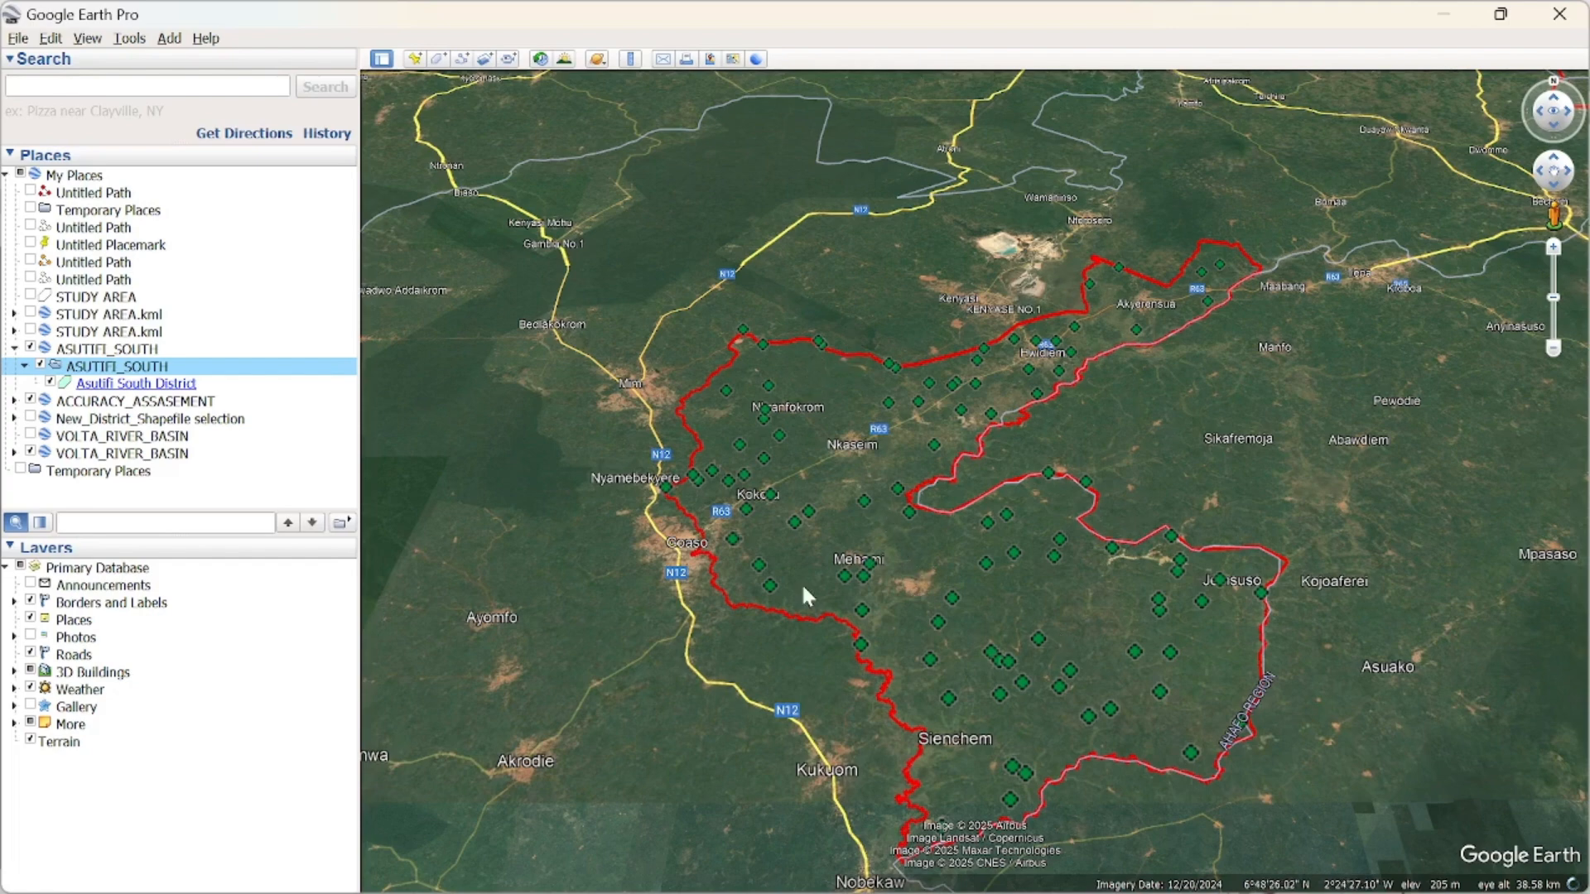
{"action": "scroll", "coordinate": [942, 570], "scroll_direction": "down", "scroll_amount": 3}
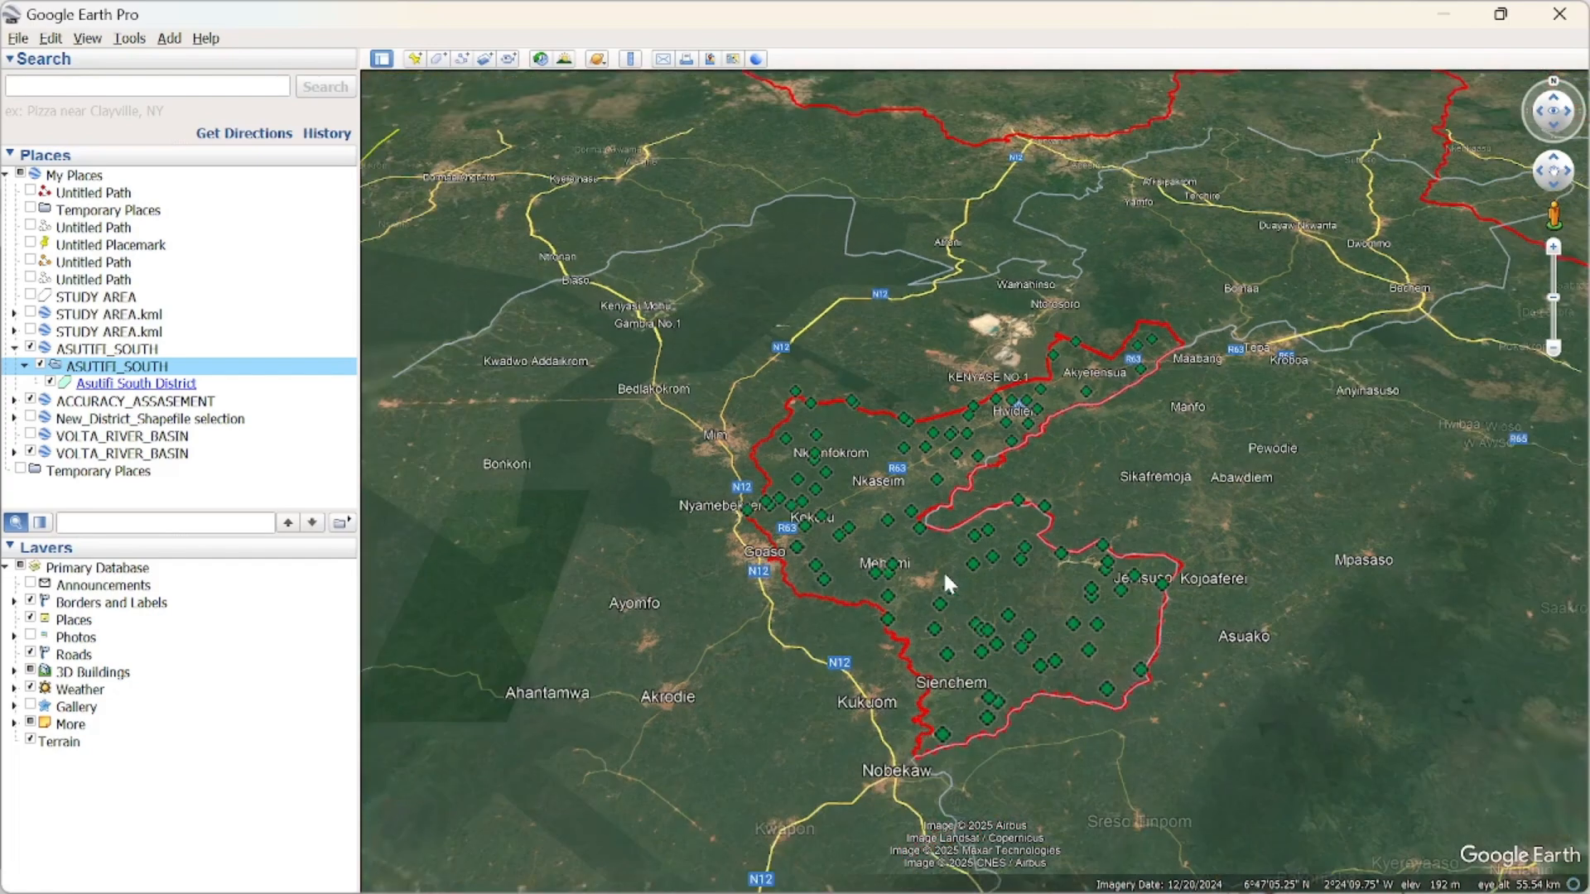
{"action": "scroll", "coordinate": [945, 577], "scroll_direction": "down", "scroll_amount": 3}
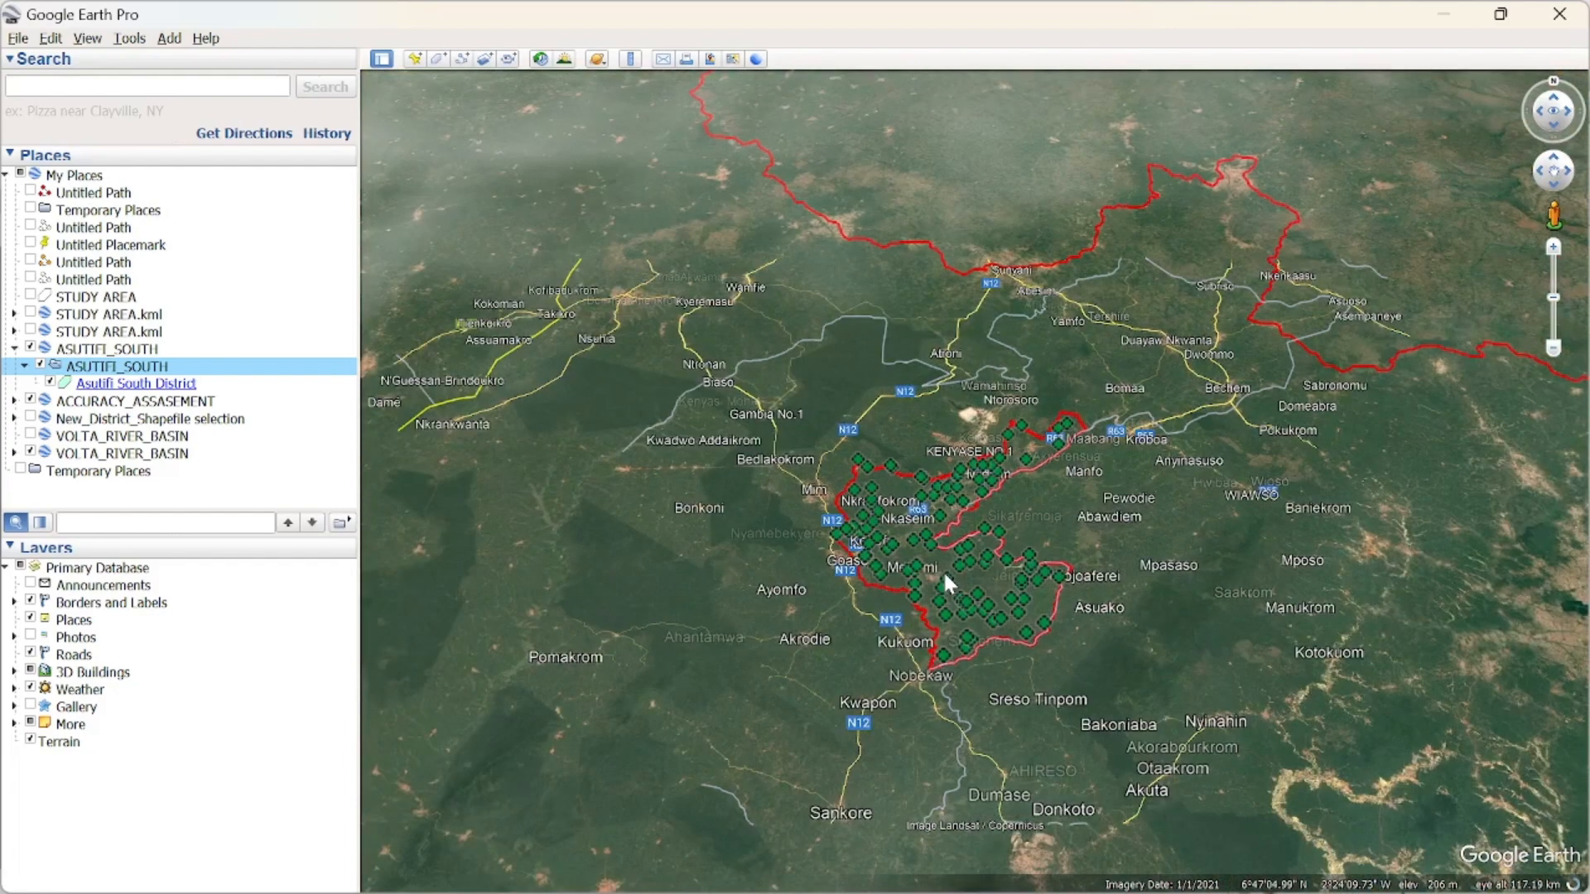
{"action": "scroll", "coordinate": [942, 569], "scroll_direction": "up", "scroll_amount": 5}
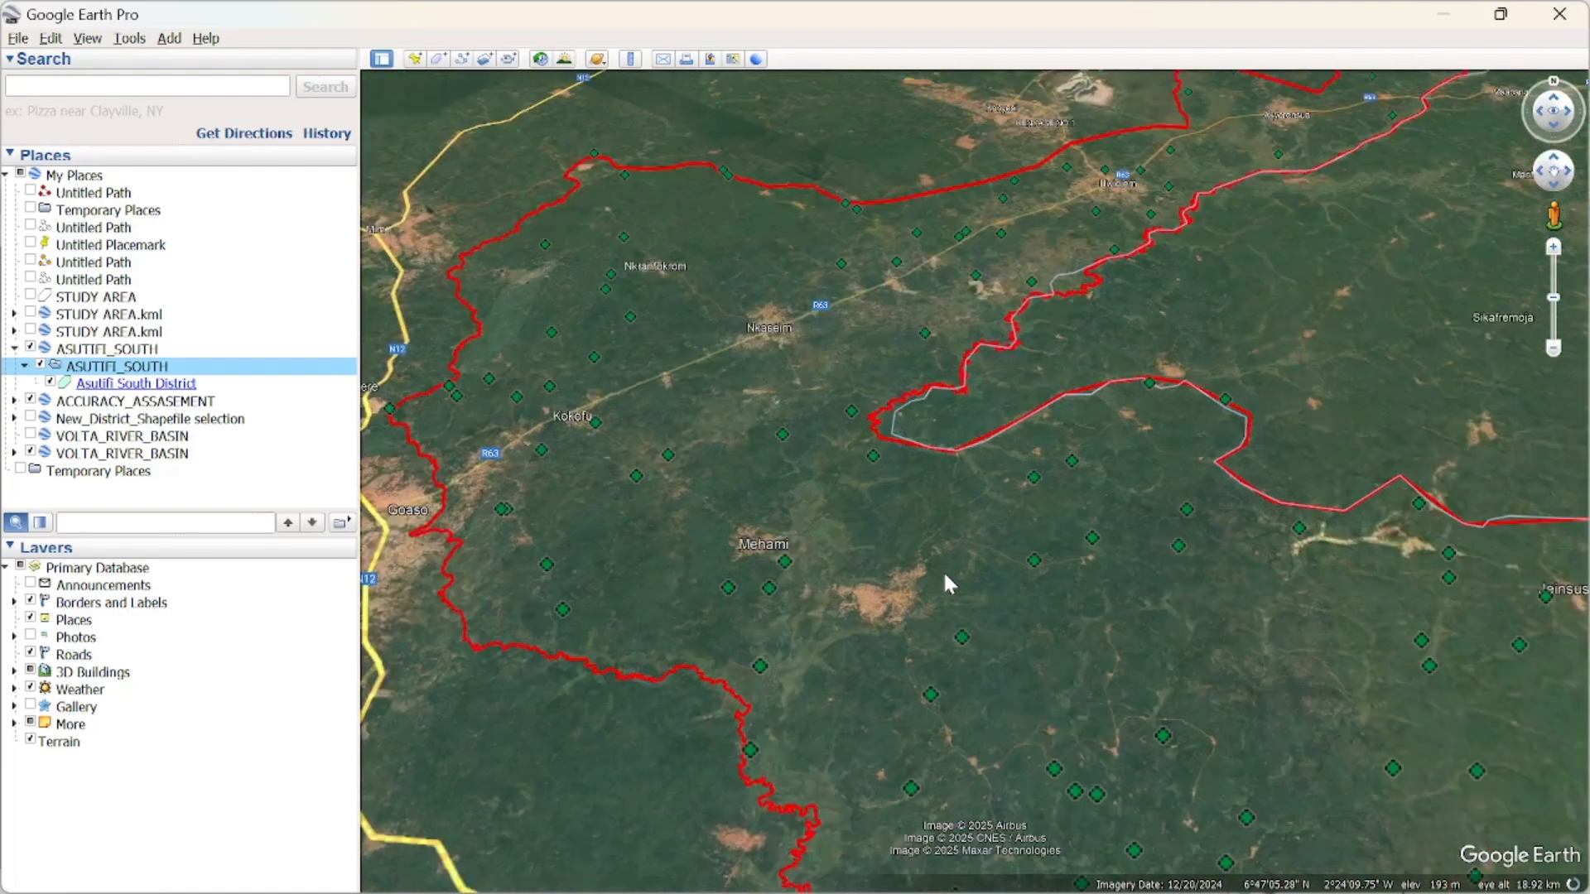
{"action": "scroll", "coordinate": [947, 579], "scroll_direction": "up", "scroll_amount": 3}
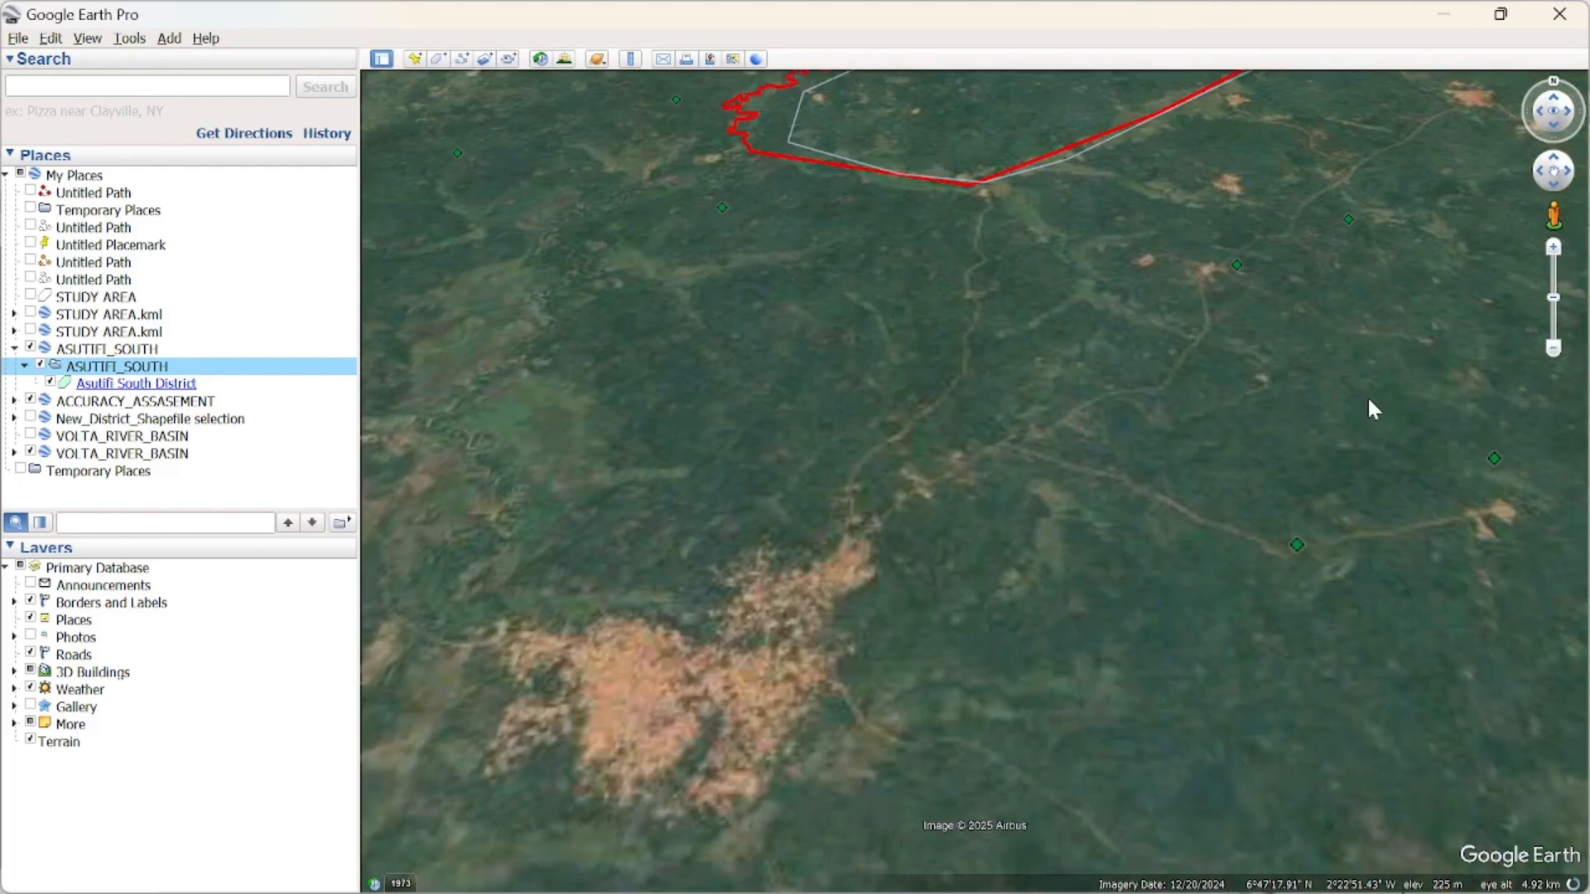
{"action": "scroll", "coordinate": [1276, 523], "scroll_direction": "down", "scroll_amount": 5}
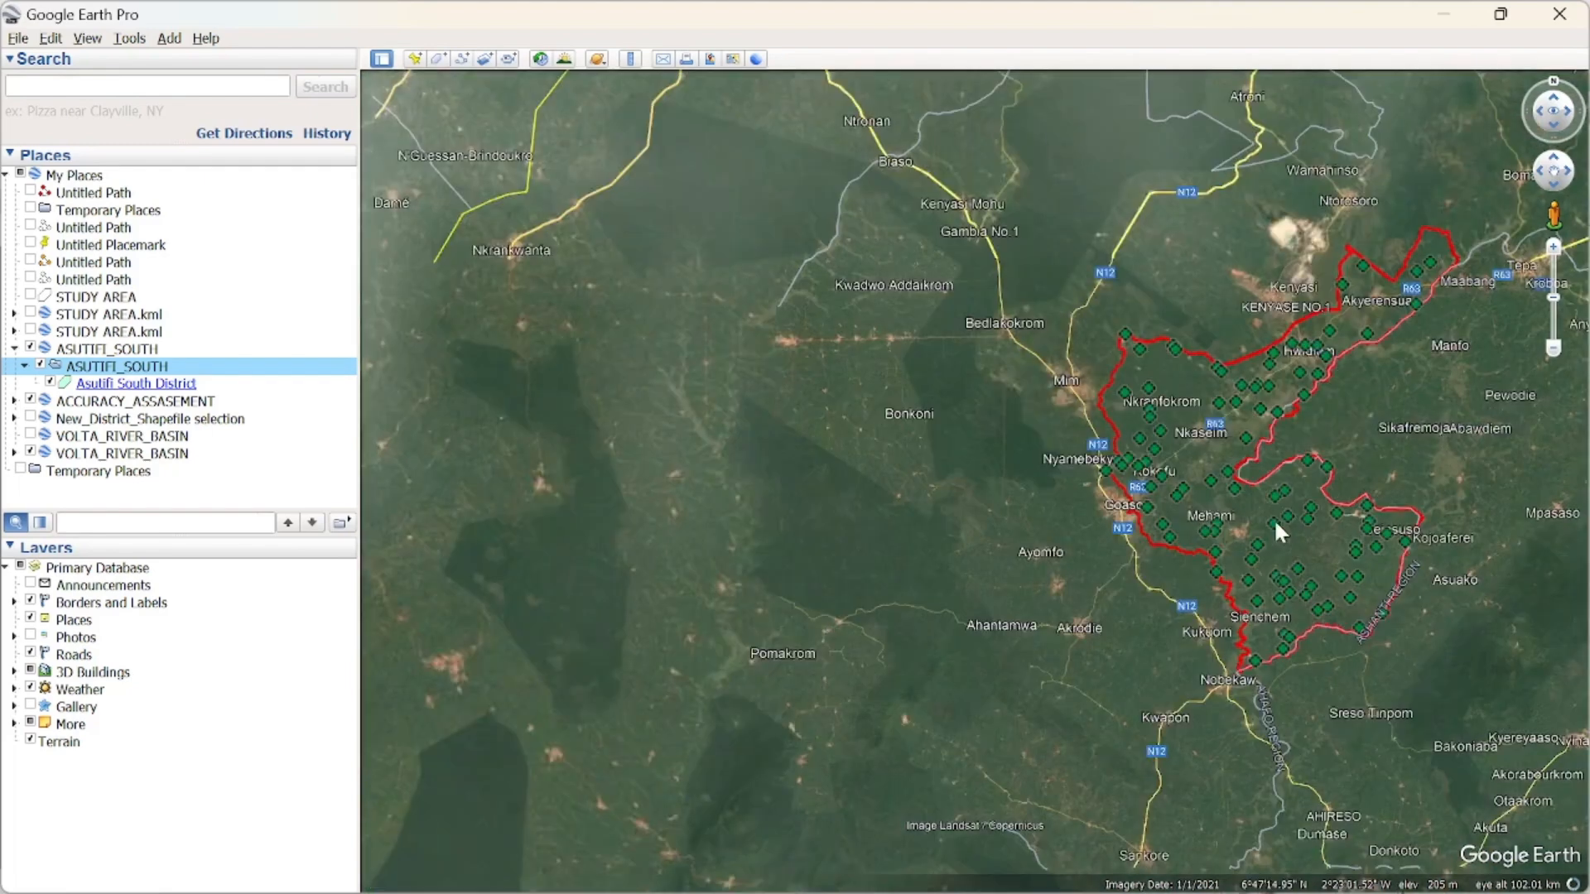
{"action": "scroll", "coordinate": [1273, 518], "scroll_direction": "down", "scroll_amount": 3}
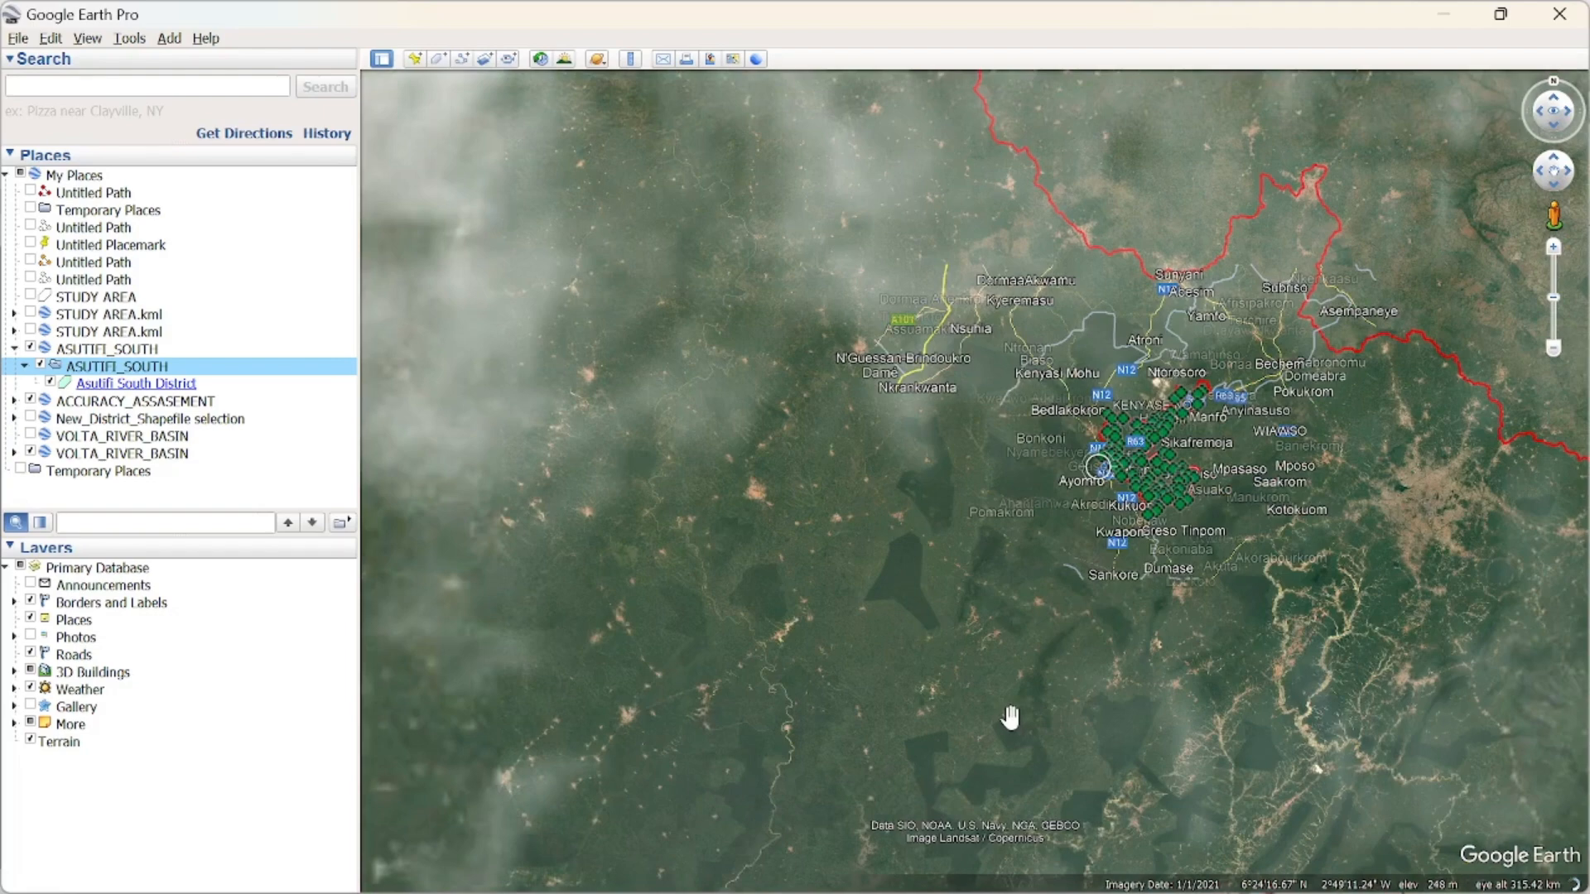
{"action": "left_click_drag", "start_coordinate": [1010, 717], "coordinate": [1014, 799]}
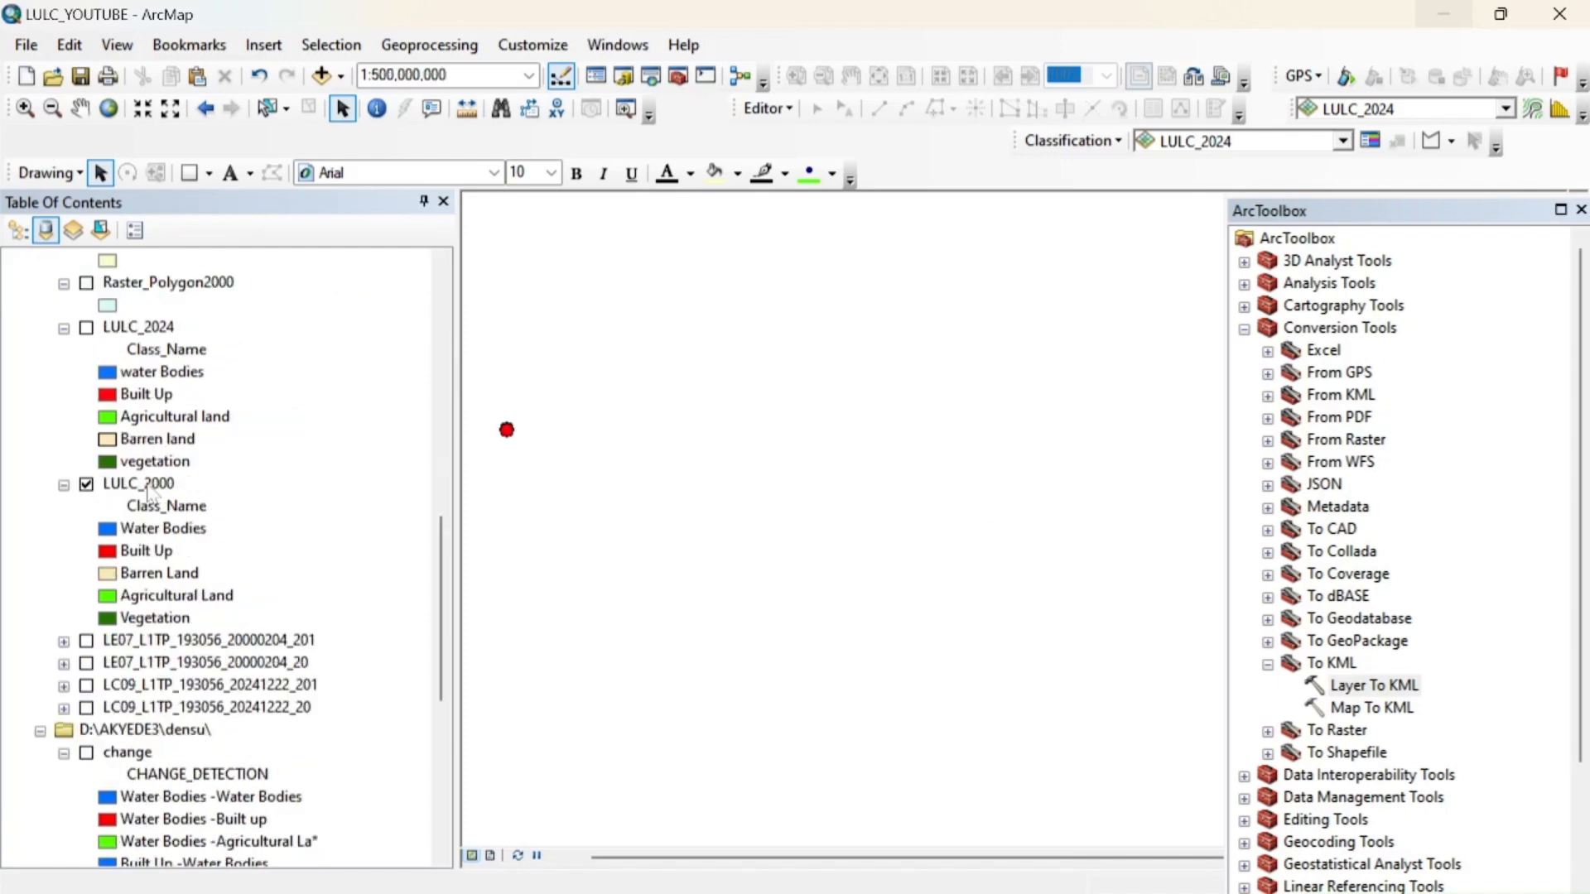
Switch back to ArcMap, zoom to the LULC_2000 layer, and open the attribute table of ACCURACY_2000
{"action": "right_click", "coordinate": [150, 493]}
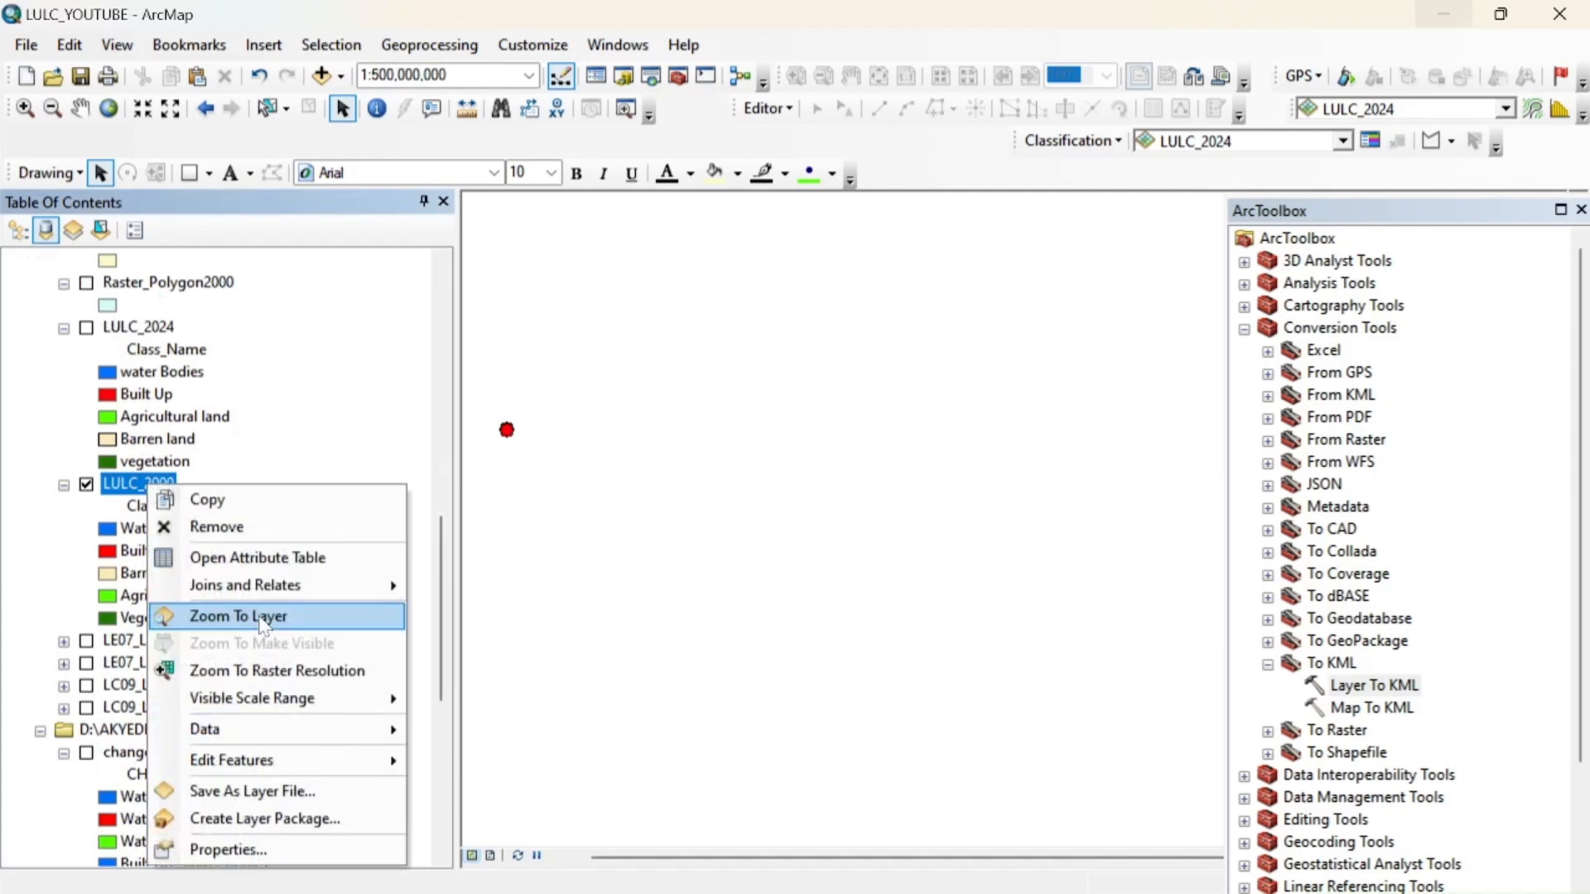
{"action": "left_click", "coordinate": [263, 618]}
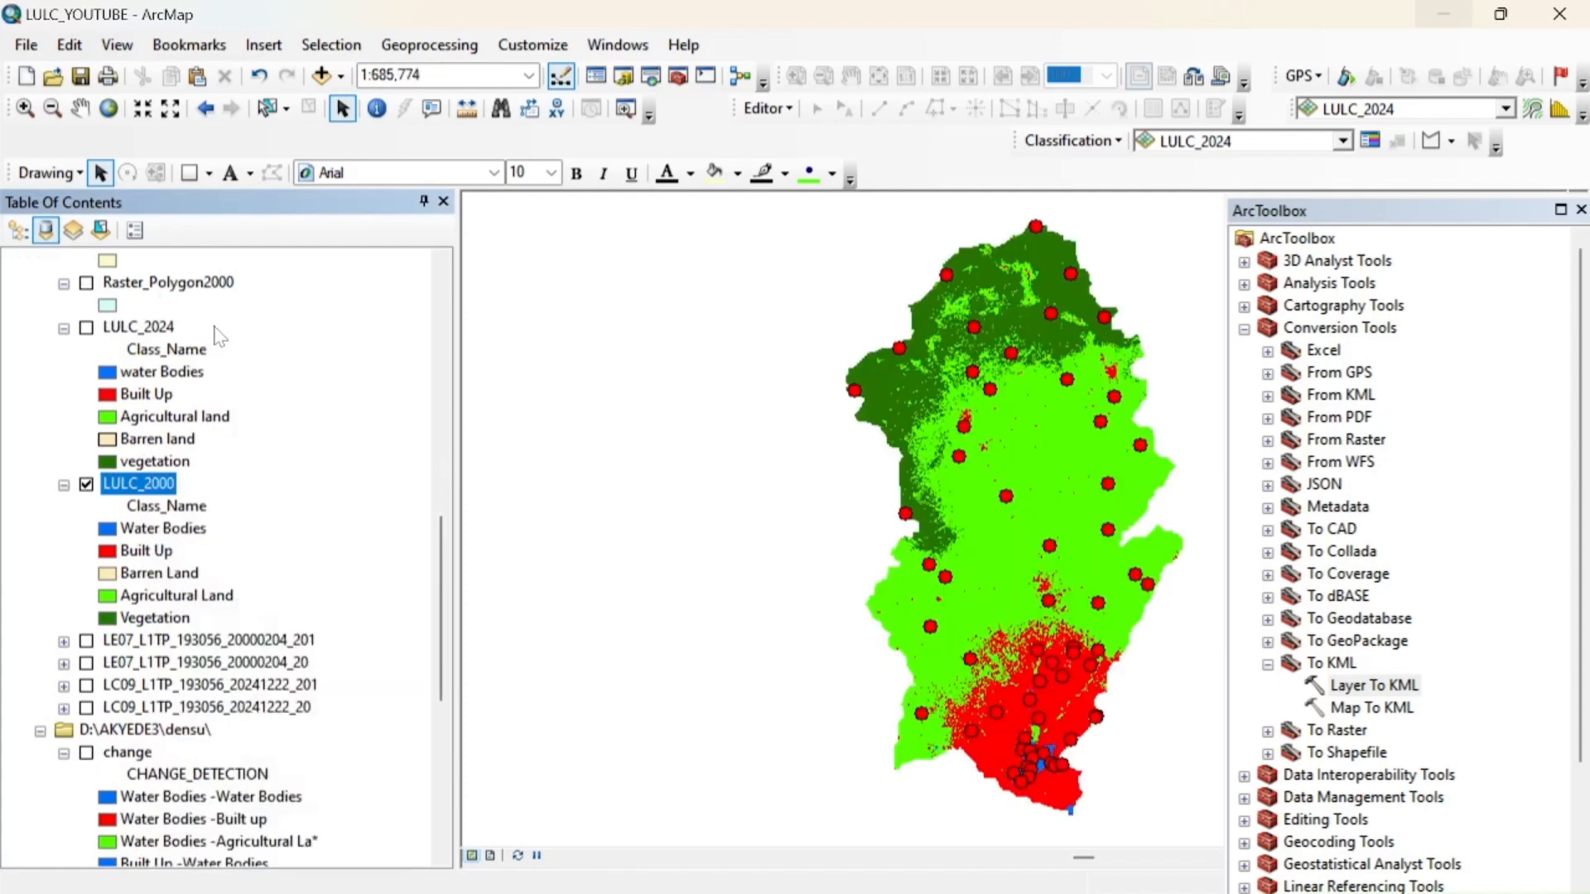
{"action": "left_click_drag", "start_coordinate": [447, 582], "coordinate": [448, 286]}
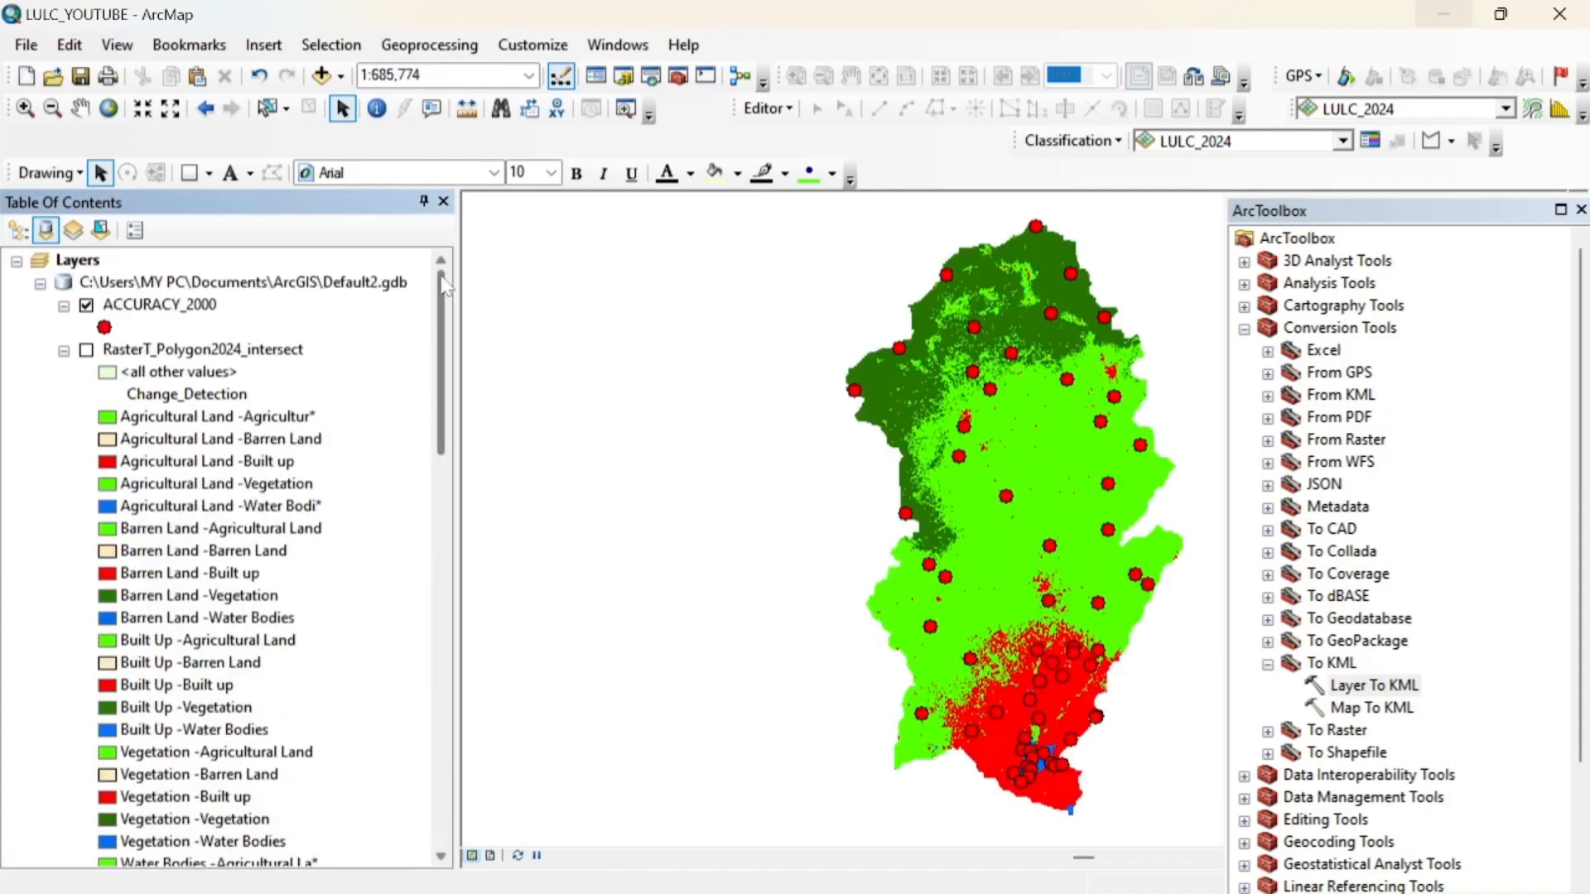
{"action": "left_click", "coordinate": [192, 306]}
{"action": "right_click", "coordinate": [192, 306]}
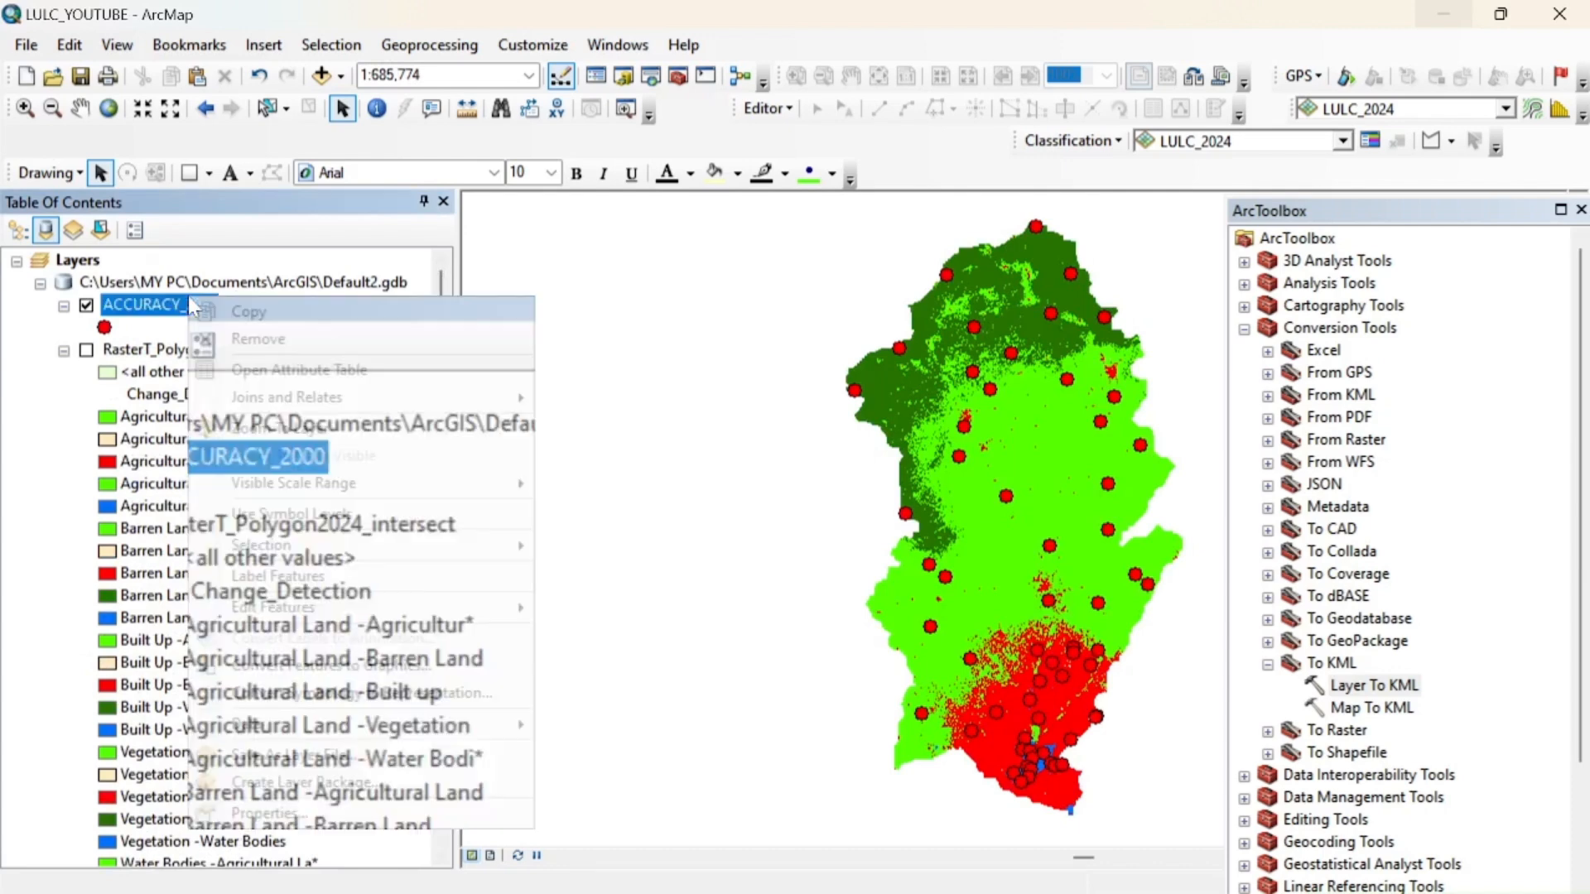
{"action": "left_click", "coordinate": [258, 365]}
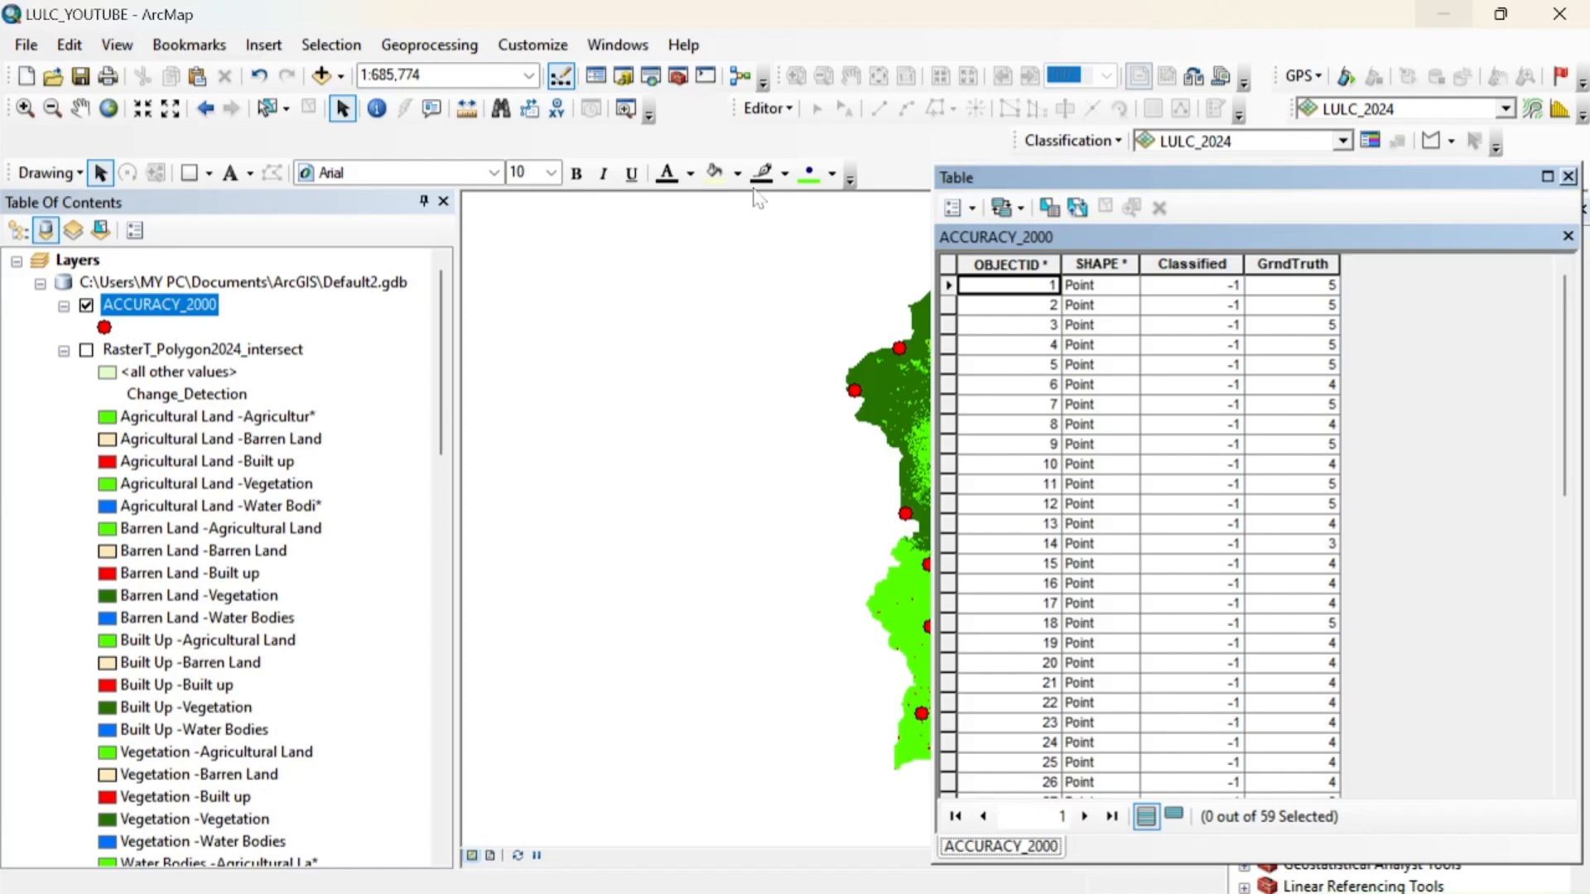
Start an edit session on the ACCURACY_2000 layer
{"action": "right_click", "coordinate": [171, 308]}
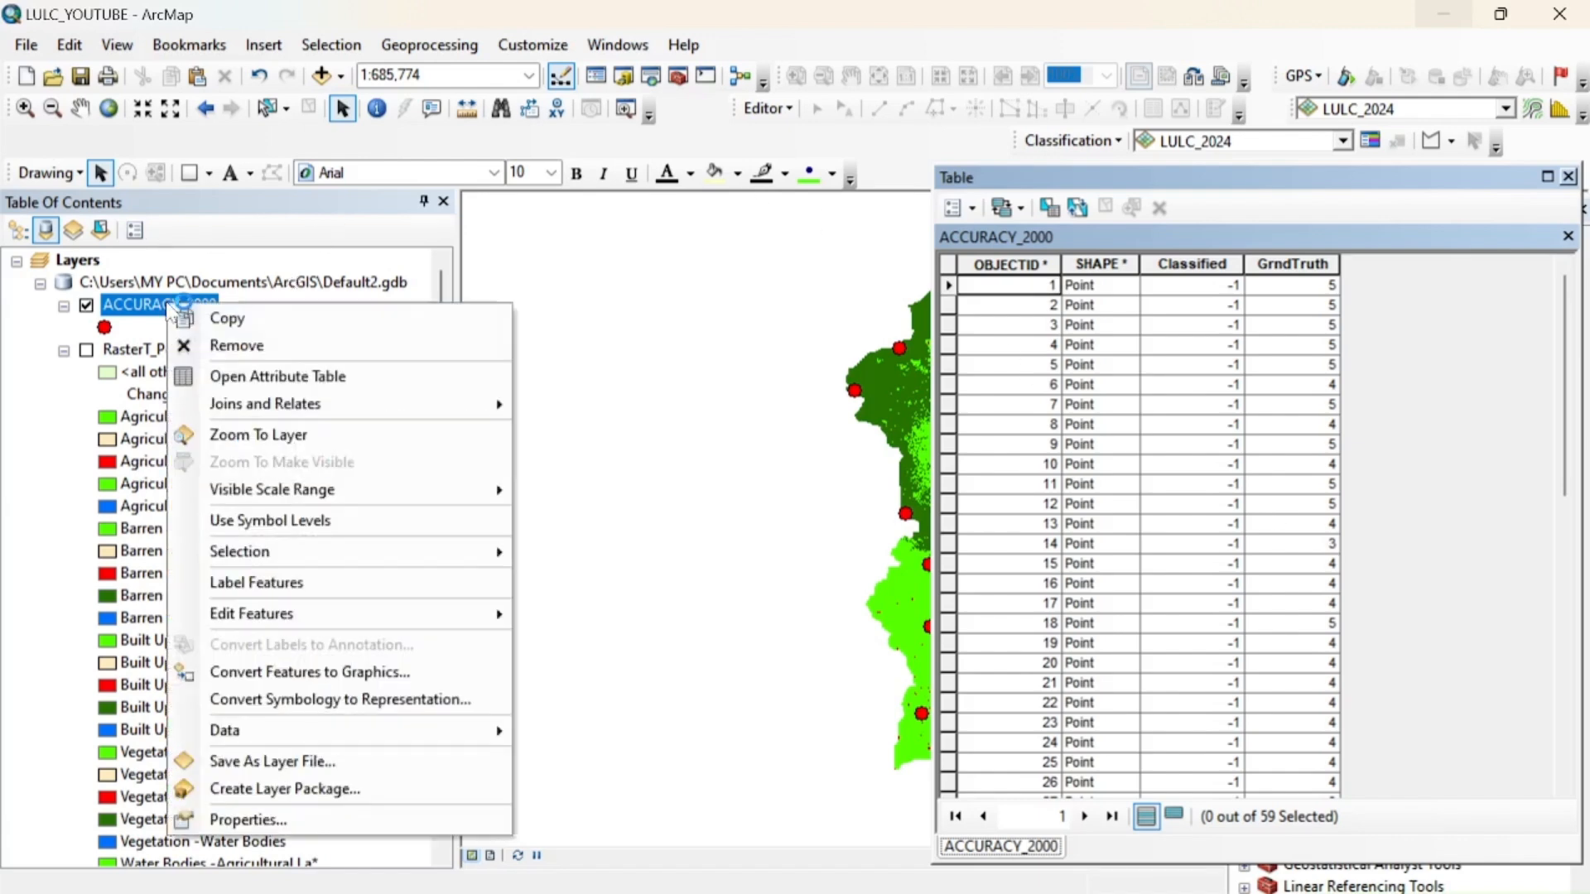
{"action": "mouse_move", "coordinate": [373, 614]}
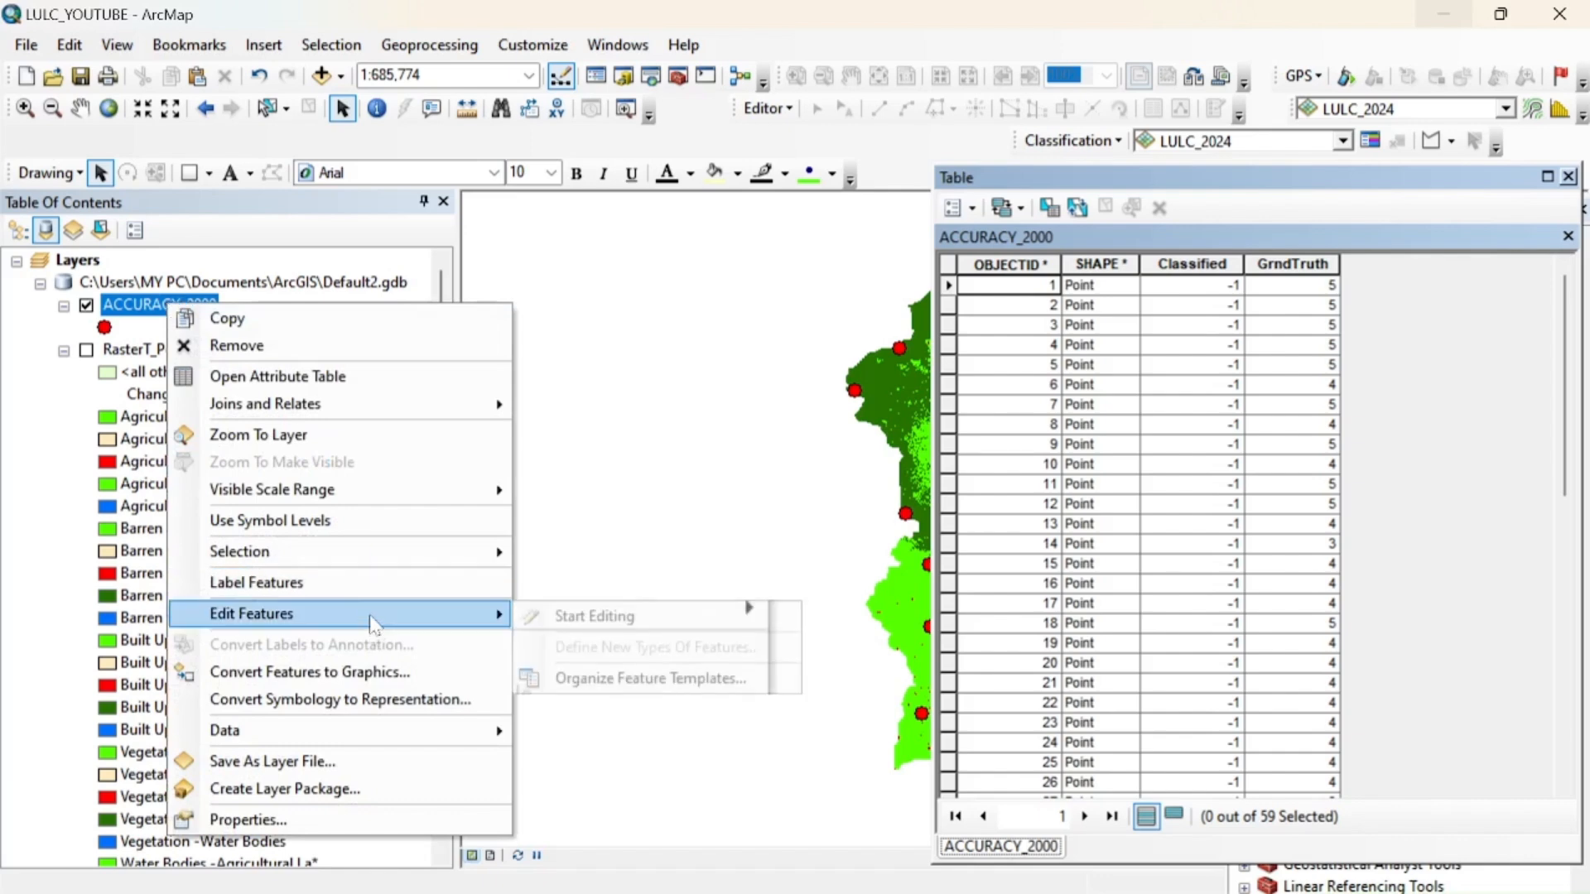
{"action": "left_click", "coordinate": [563, 624]}
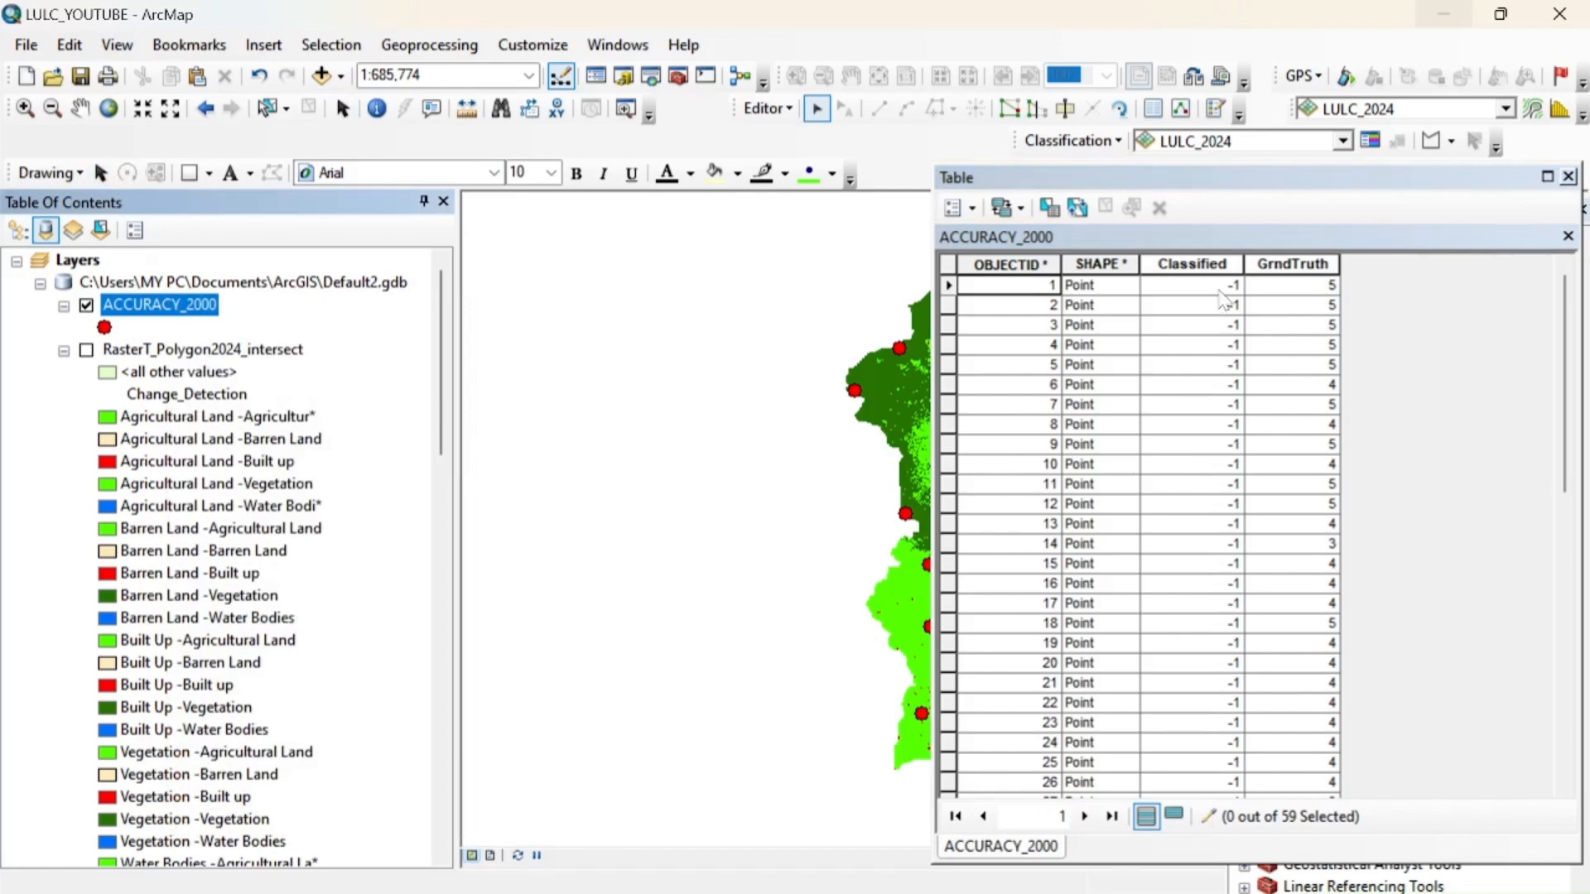
Set the Classified value to 5 for points 1, 2, 4 and 5, skipping point 3
{"action": "left_click", "coordinate": [1219, 287]}
{"action": "left_click_drag", "start_coordinate": [1156, 285], "coordinate": [1134, 294]}
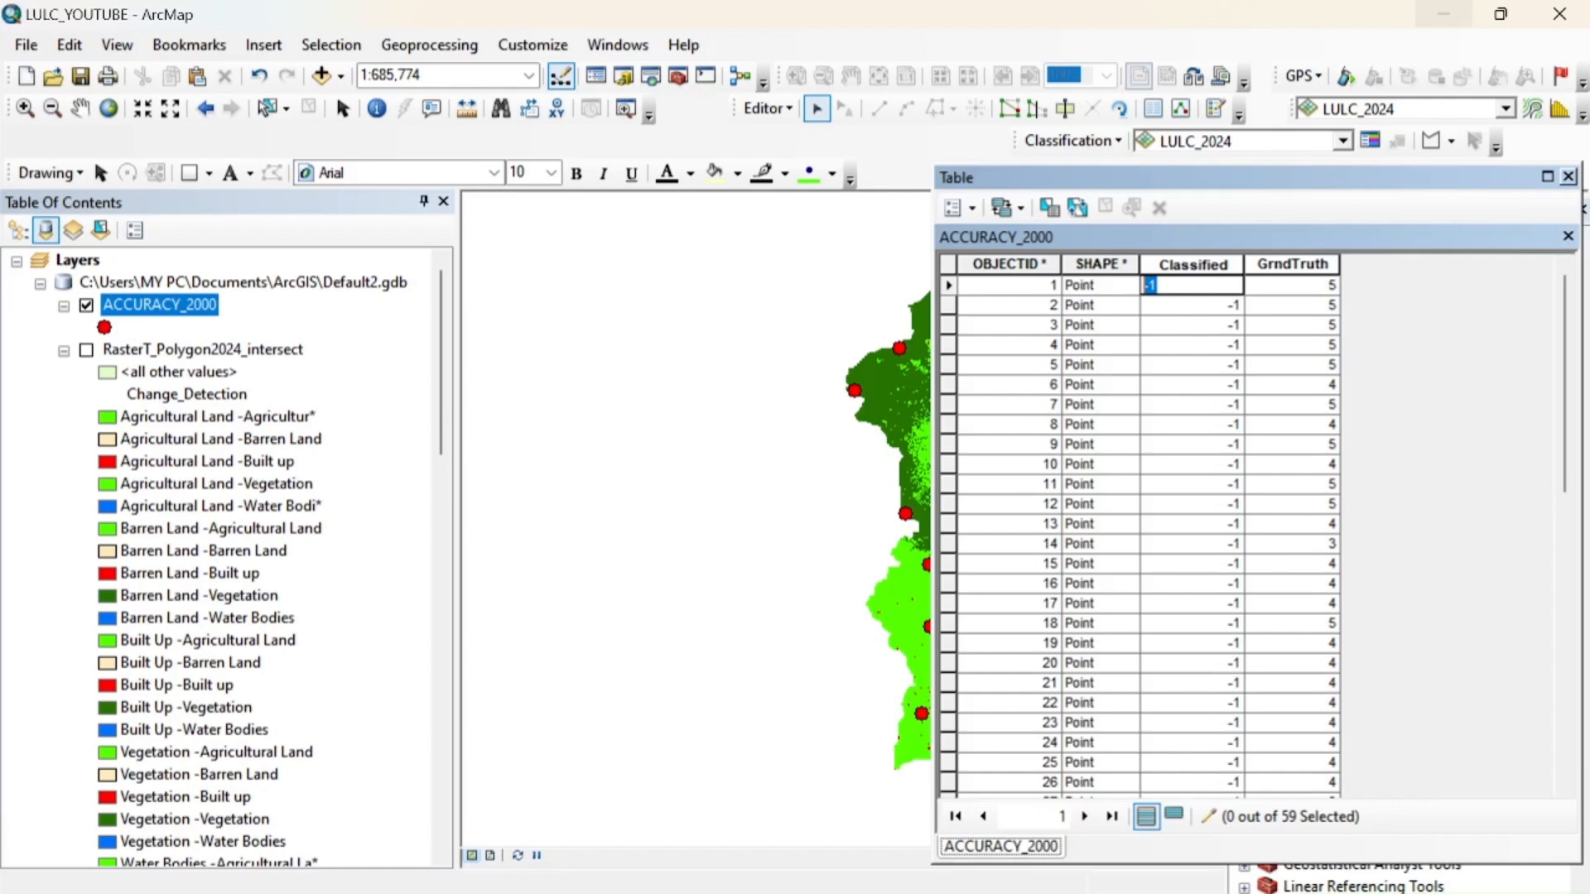
{"action": "type", "text": "5"}
{"action": "key", "text": "Return"}
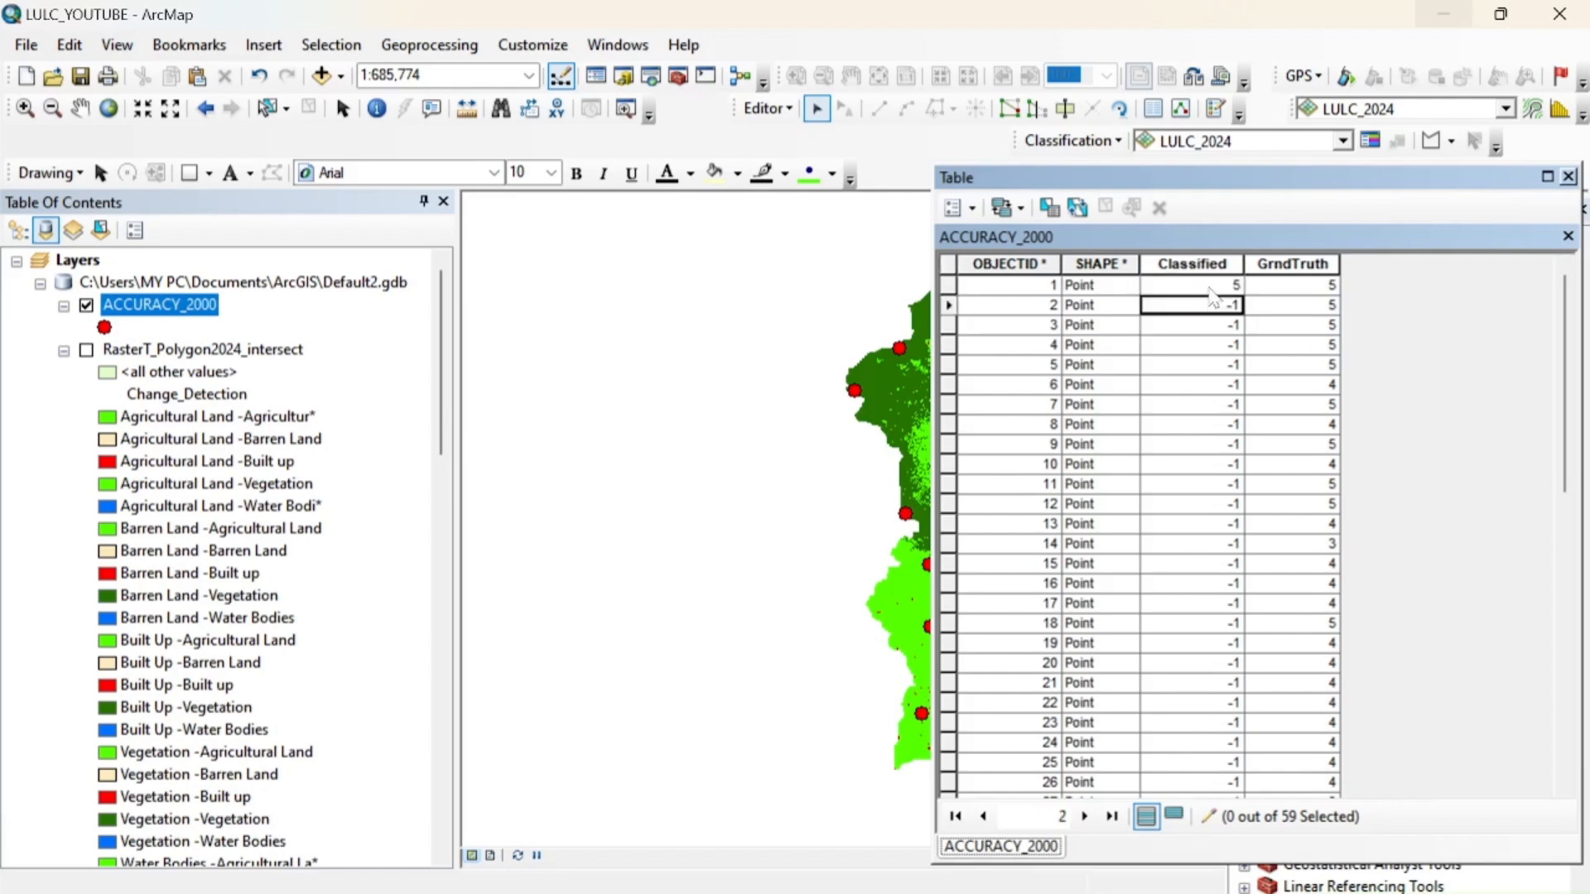
{"action": "type", "text": "5"}
{"action": "key", "text": "Return"}
{"action": "key", "text": "Return"}
{"action": "type", "text": "5"}
{"action": "key", "text": "Return"}
{"action": "type", "text": "5"}
{"action": "key", "text": "Return"}
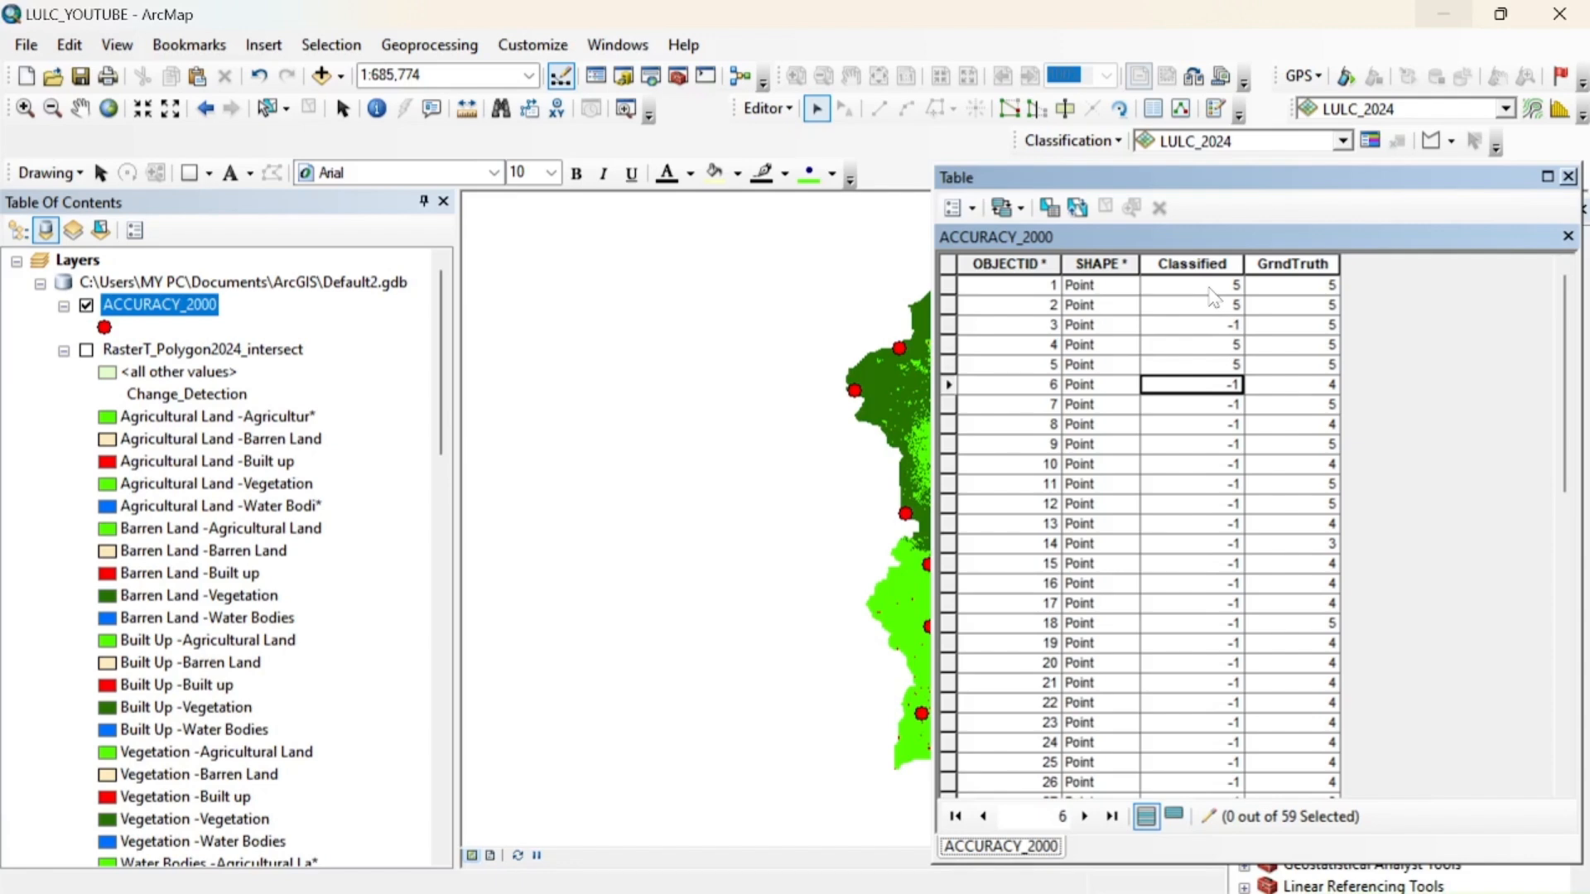
Set the Classified value to 4 for point 6 and to 5 for point 7
{"action": "type", "text": "4"}
{"action": "key", "text": "Return"}
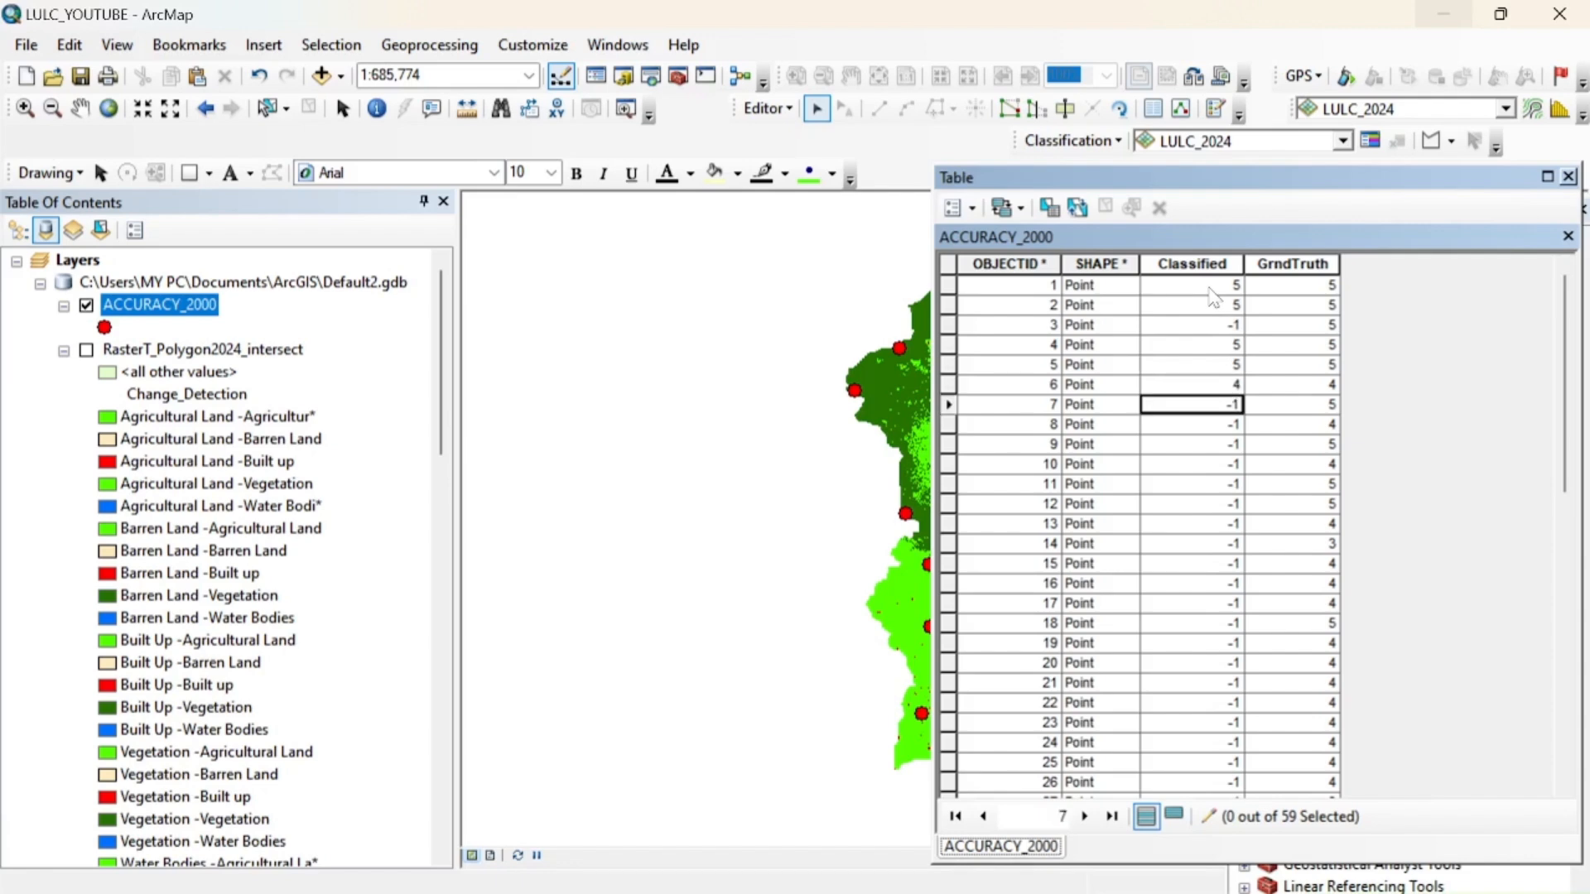
{"action": "type", "text": "5"}
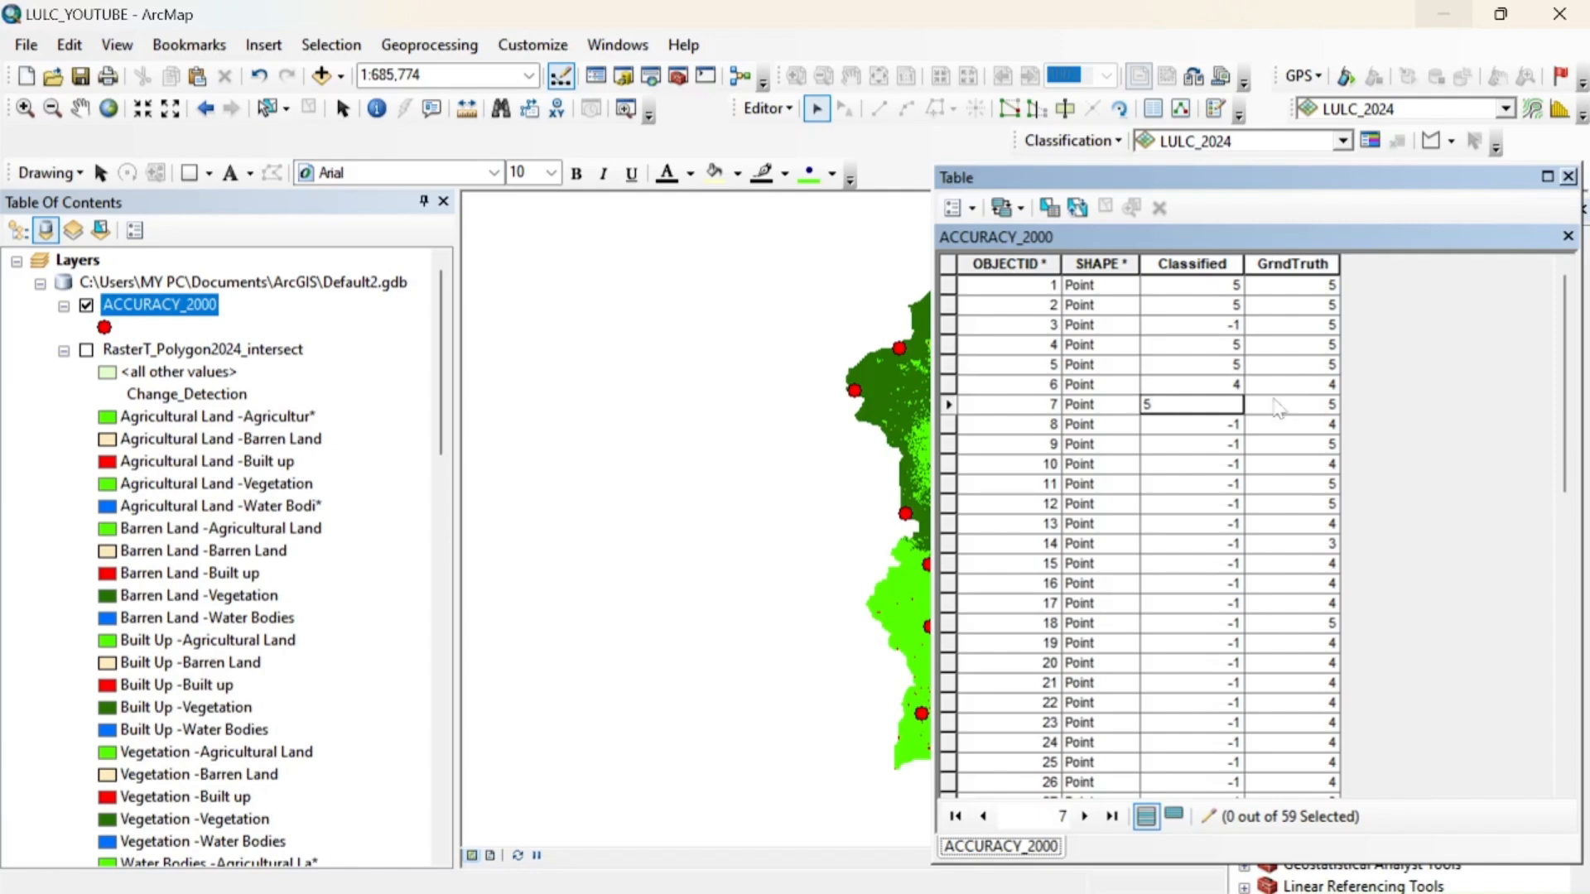
{"action": "left_click", "coordinate": [1223, 429]}
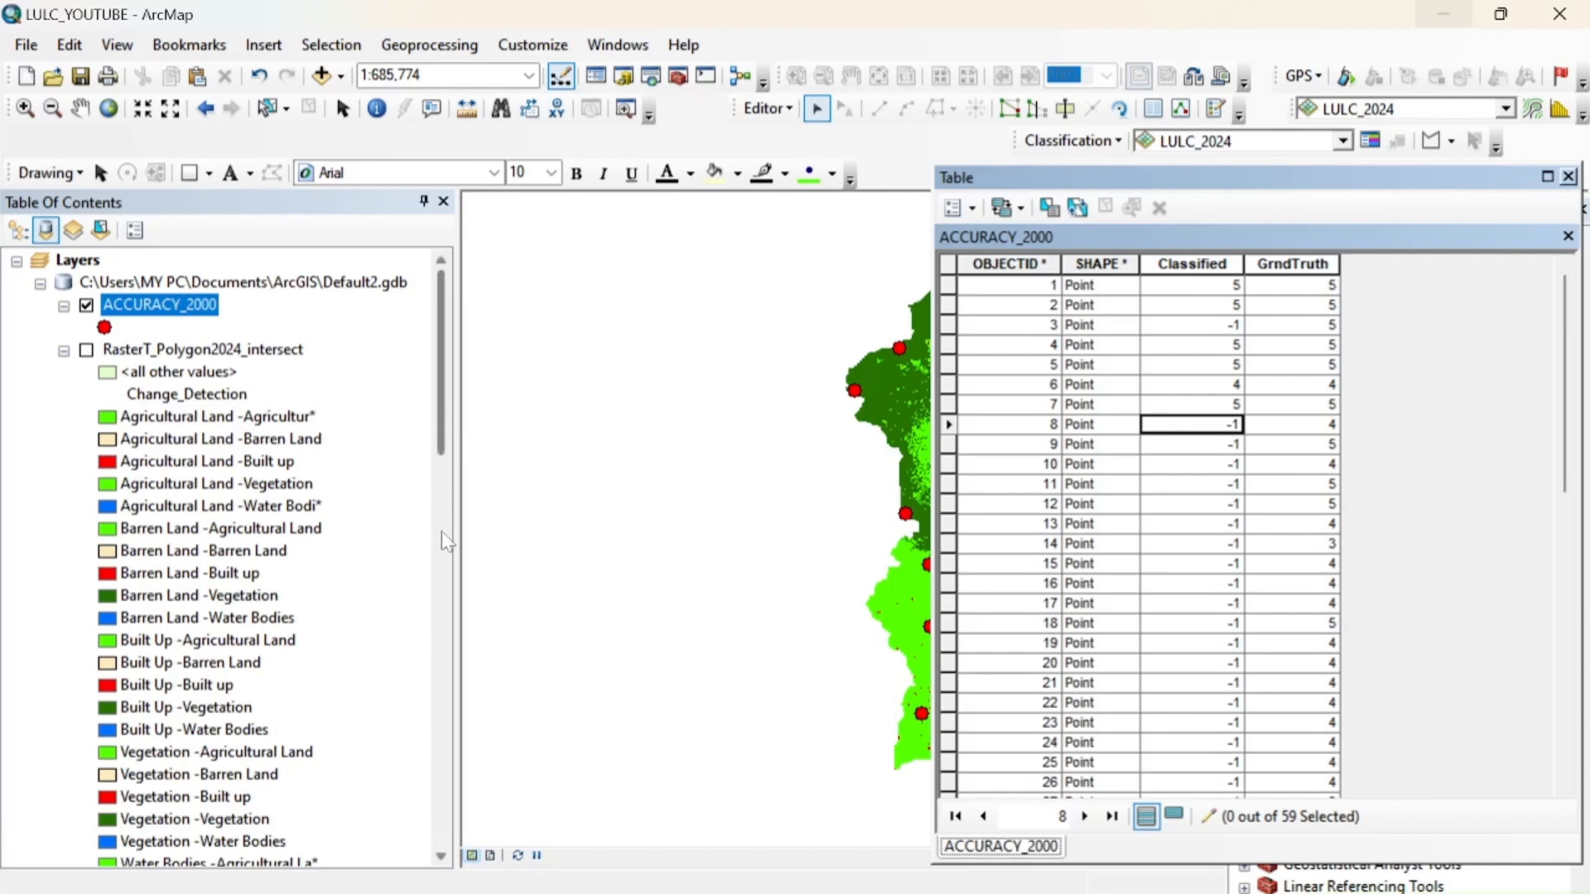
Check the LULC_2000 class legend and set the Classified values of points 8 to 12 to 1, 5, 4, 5 and 5
{"action": "left_click_drag", "start_coordinate": [442, 410], "coordinate": [438, 670]}
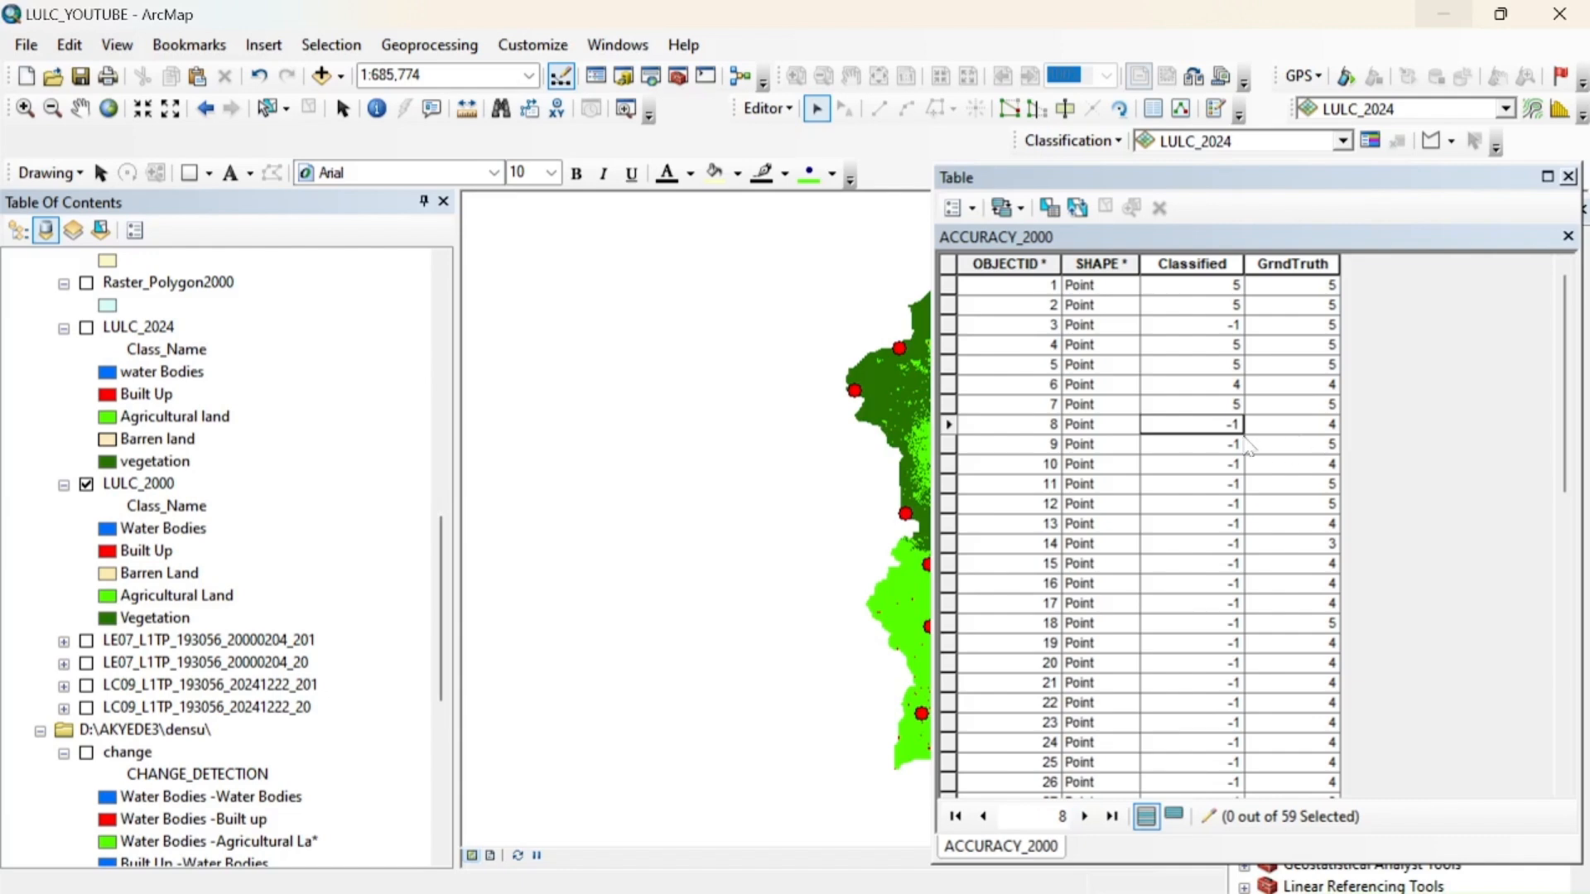
{"action": "left_click", "coordinate": [1217, 427]}
{"action": "type", "text": "1"}
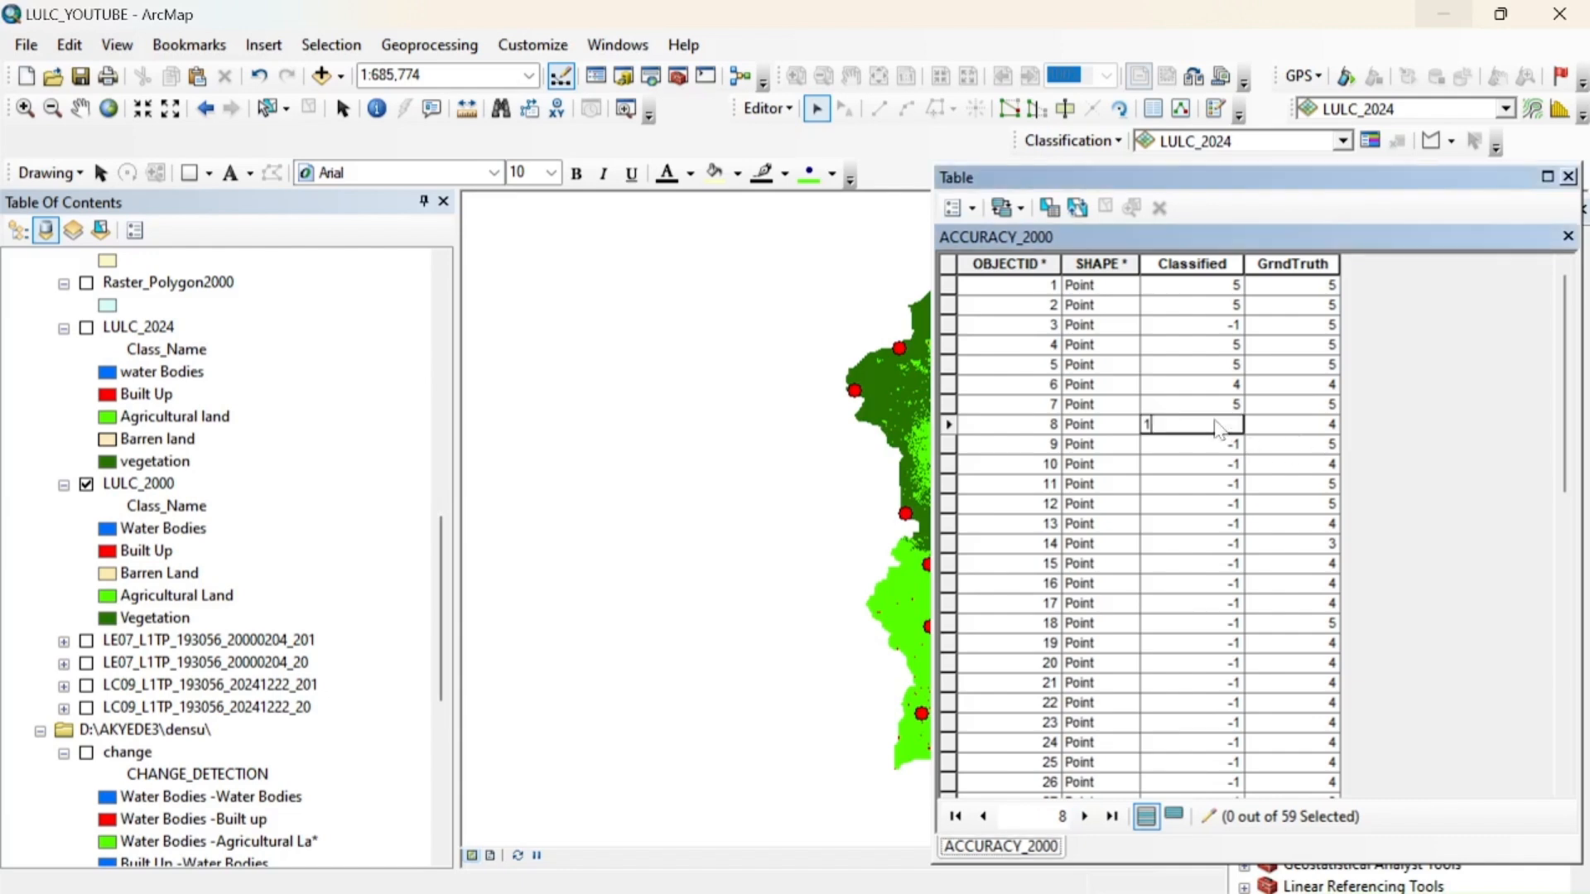
{"action": "key", "text": "Return"}
{"action": "type", "text": "5"}
{"action": "key", "text": "Return"}
{"action": "type", "text": "4"}
{"action": "key", "text": "Return"}
{"action": "type", "text": "5"}
{"action": "key", "text": "Return"}
{"action": "type", "text": "5"}
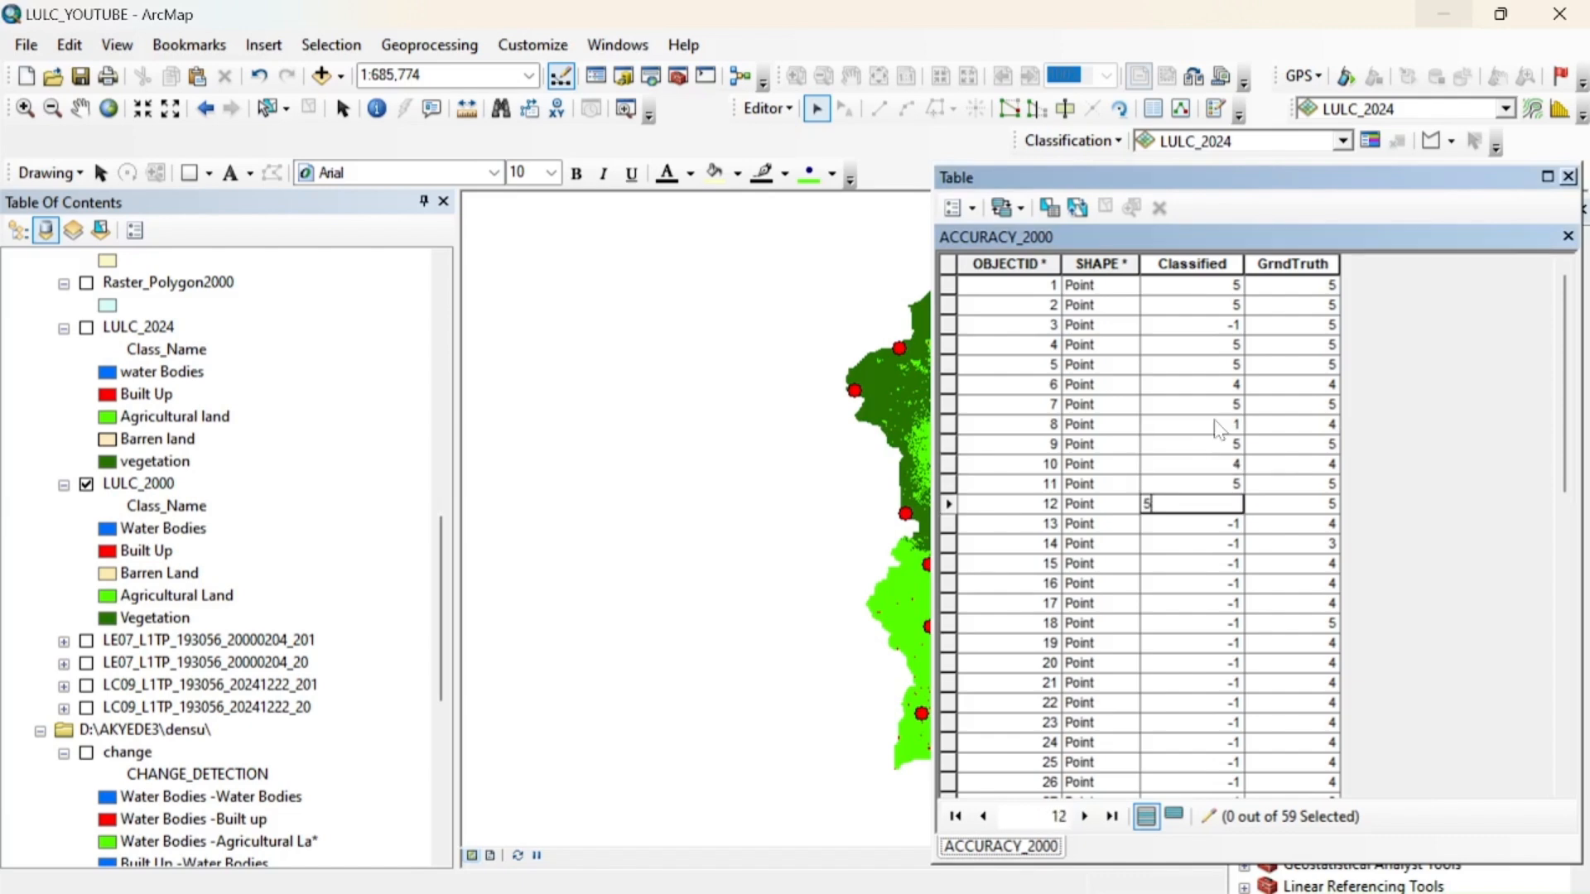
{"action": "key", "text": "Return"}
Set the Classified values of points 13 to 16 to 4, 3, 4 and 4
{"action": "type", "text": "4"}
{"action": "key", "text": "Return"}
{"action": "type", "text": "3"}
{"action": "key", "text": "Return"}
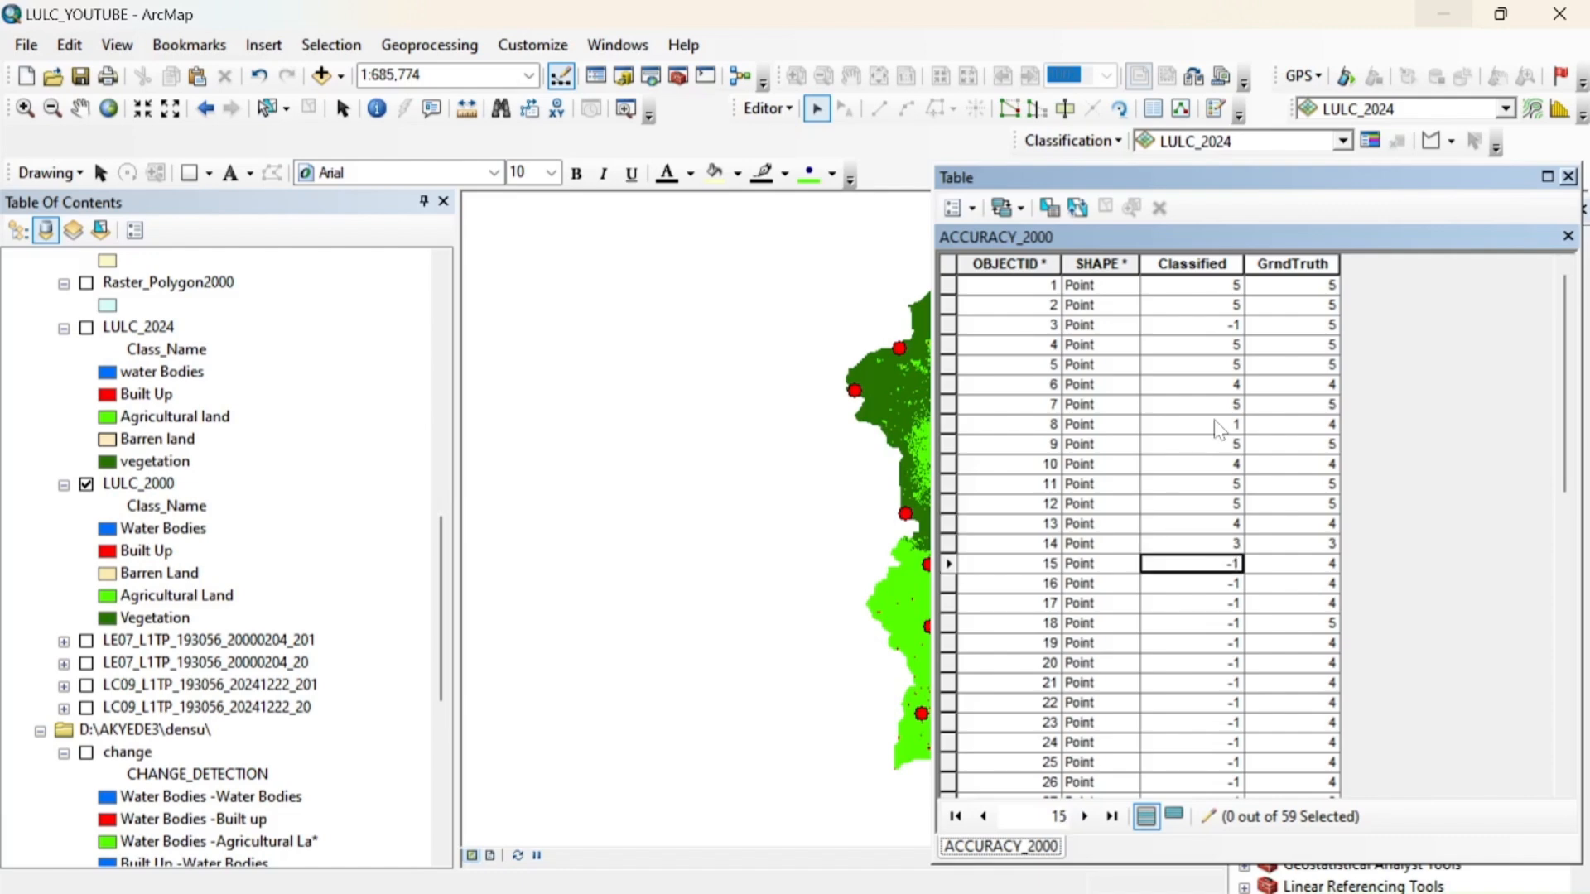
{"action": "type", "text": "4"}
{"action": "key", "text": "Return"}
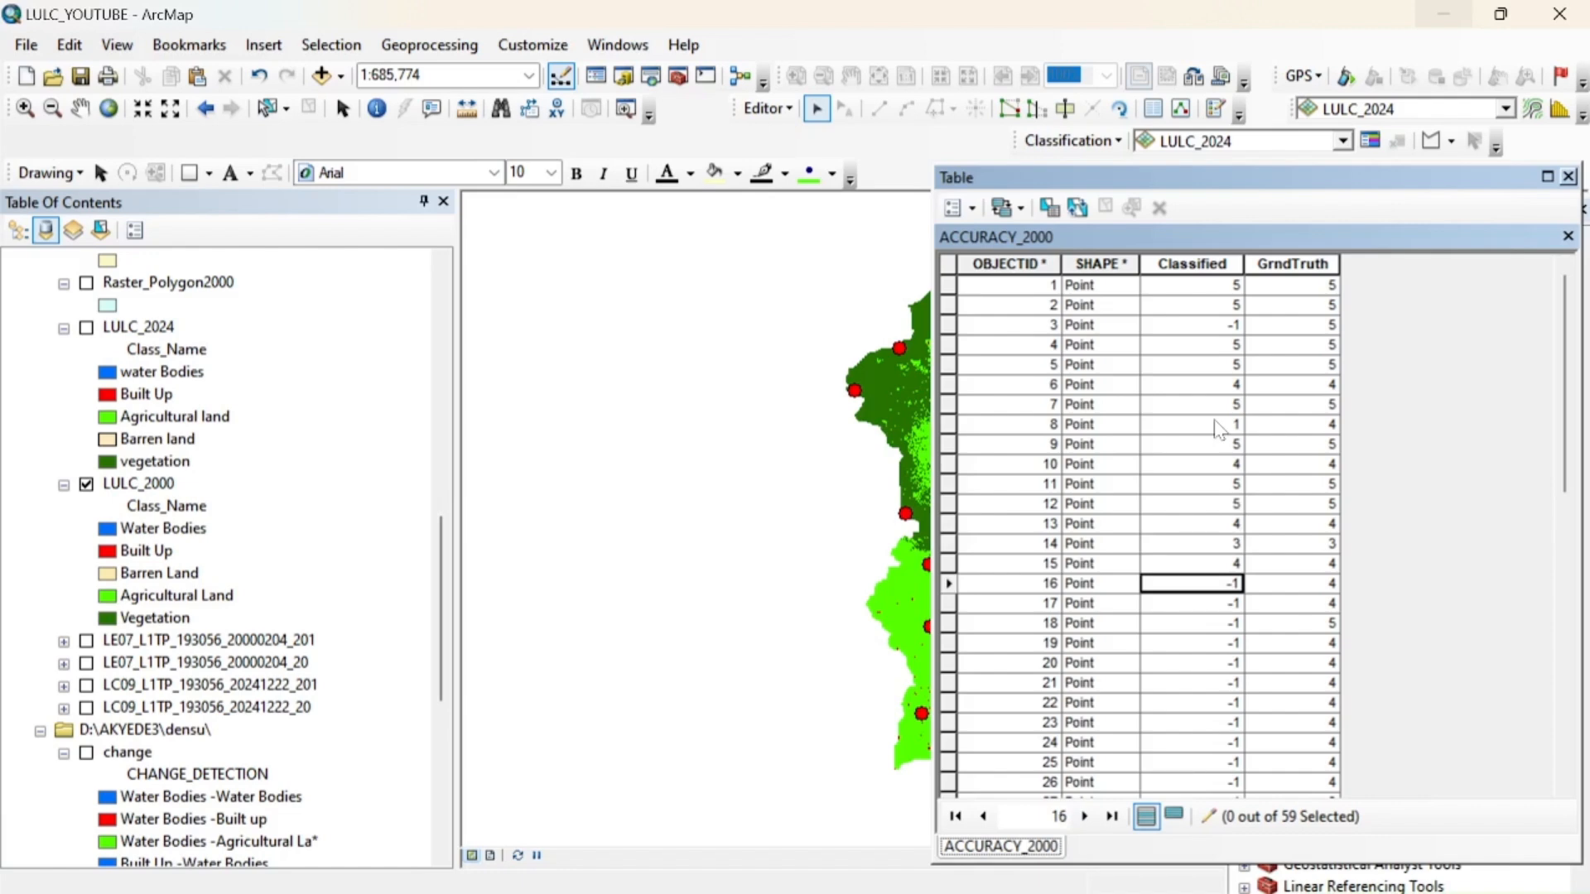
{"action": "type", "text": "4"}
{"action": "key", "text": "Return"}
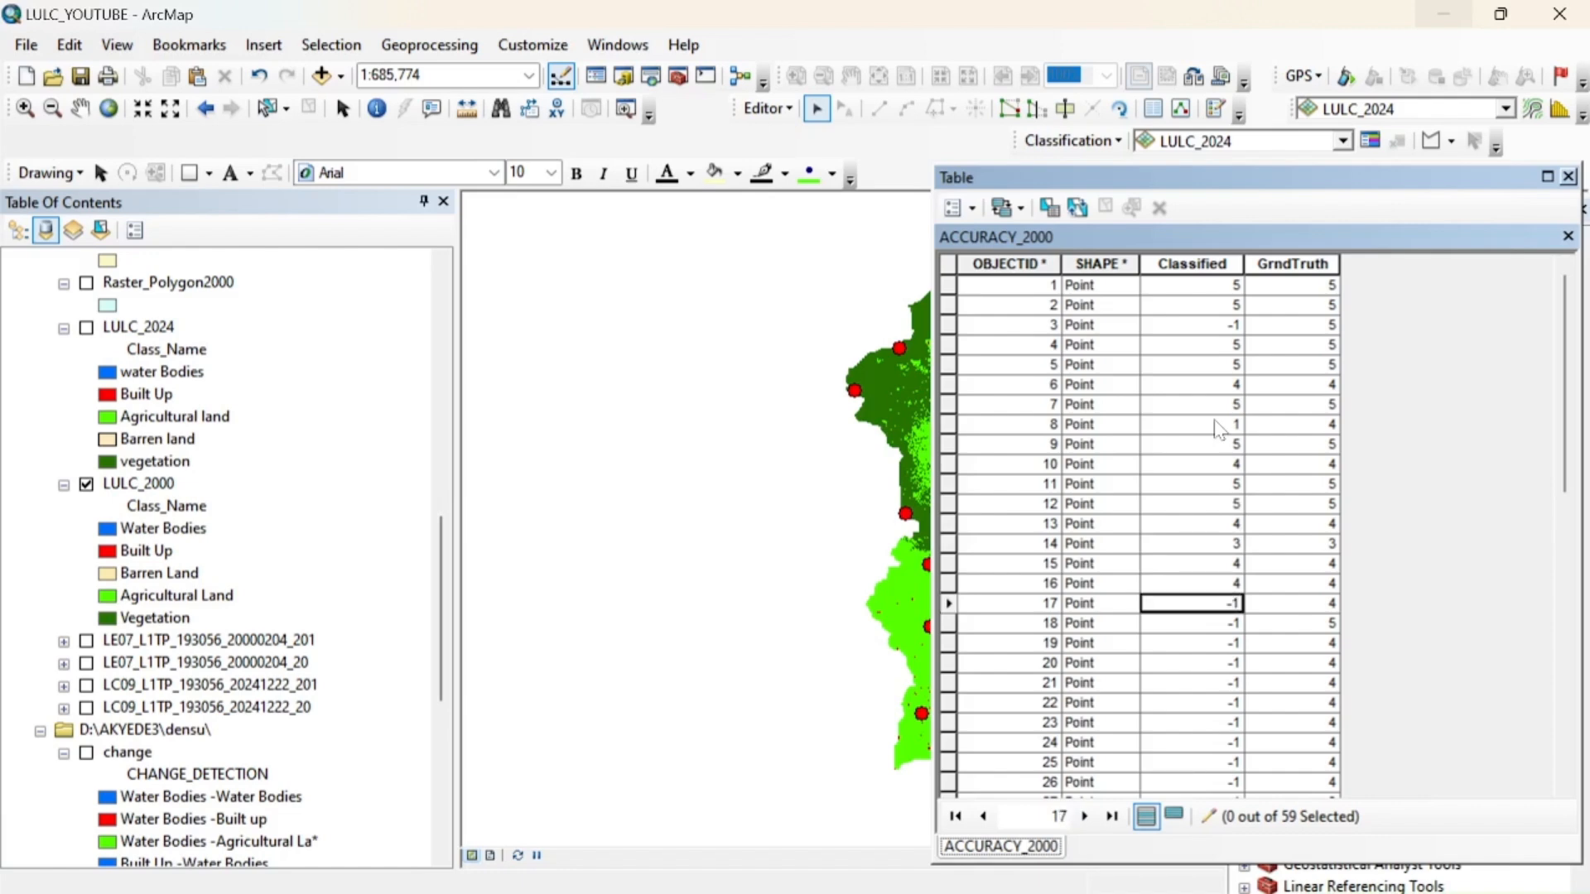
Set the Classified values of points 17, 18 and 19 to 1, 5 and 4
{"action": "type", "text": "1"}
{"action": "key", "text": "Return"}
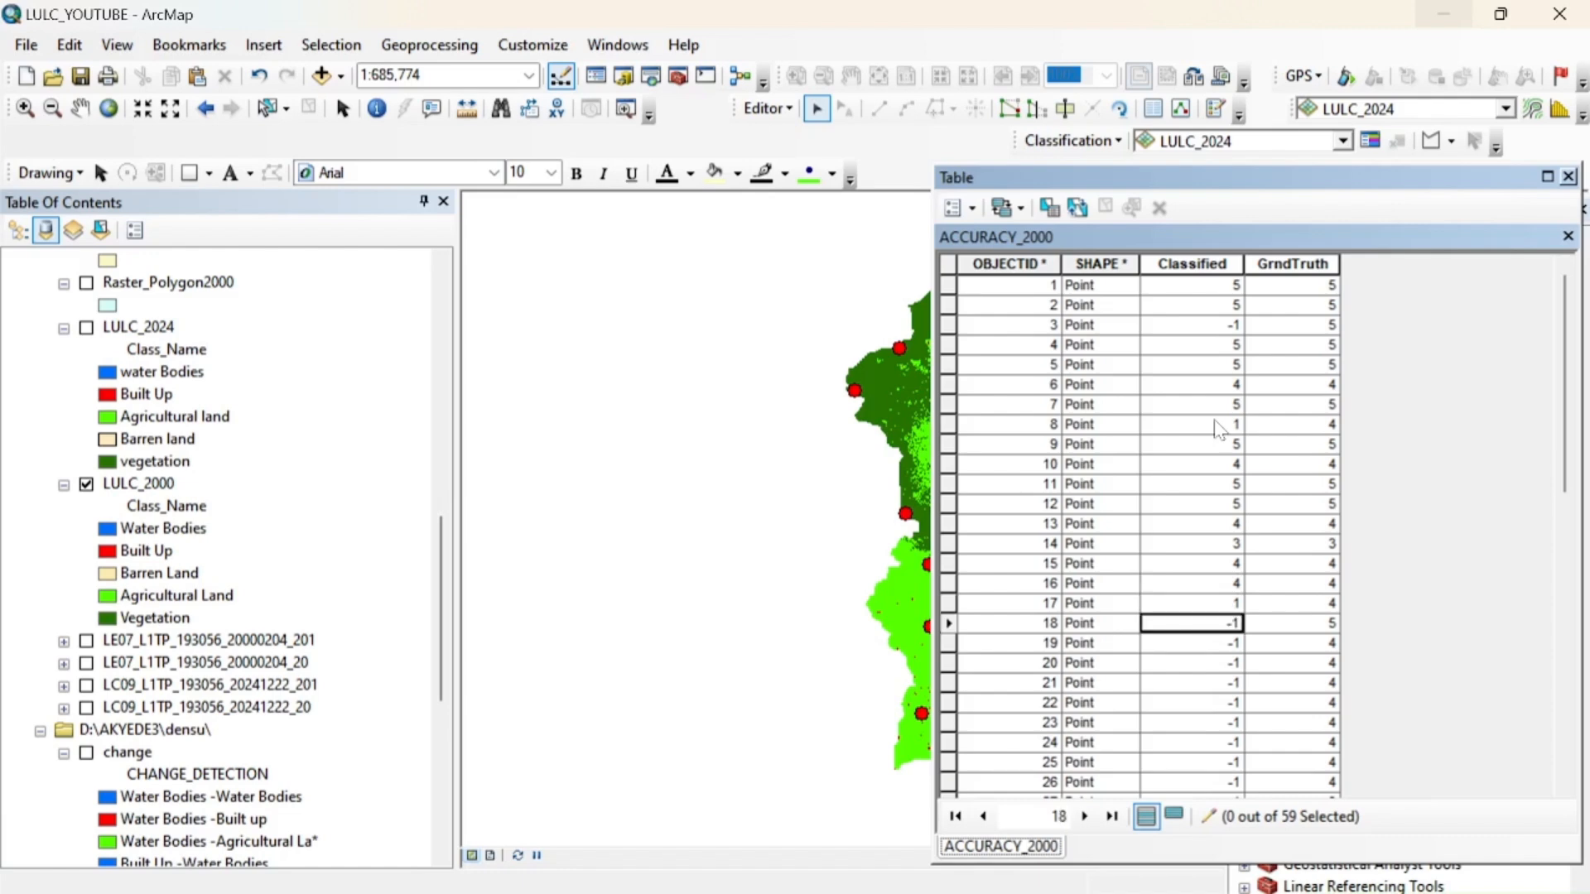
{"action": "type", "text": "5"}
{"action": "key", "text": "Return"}
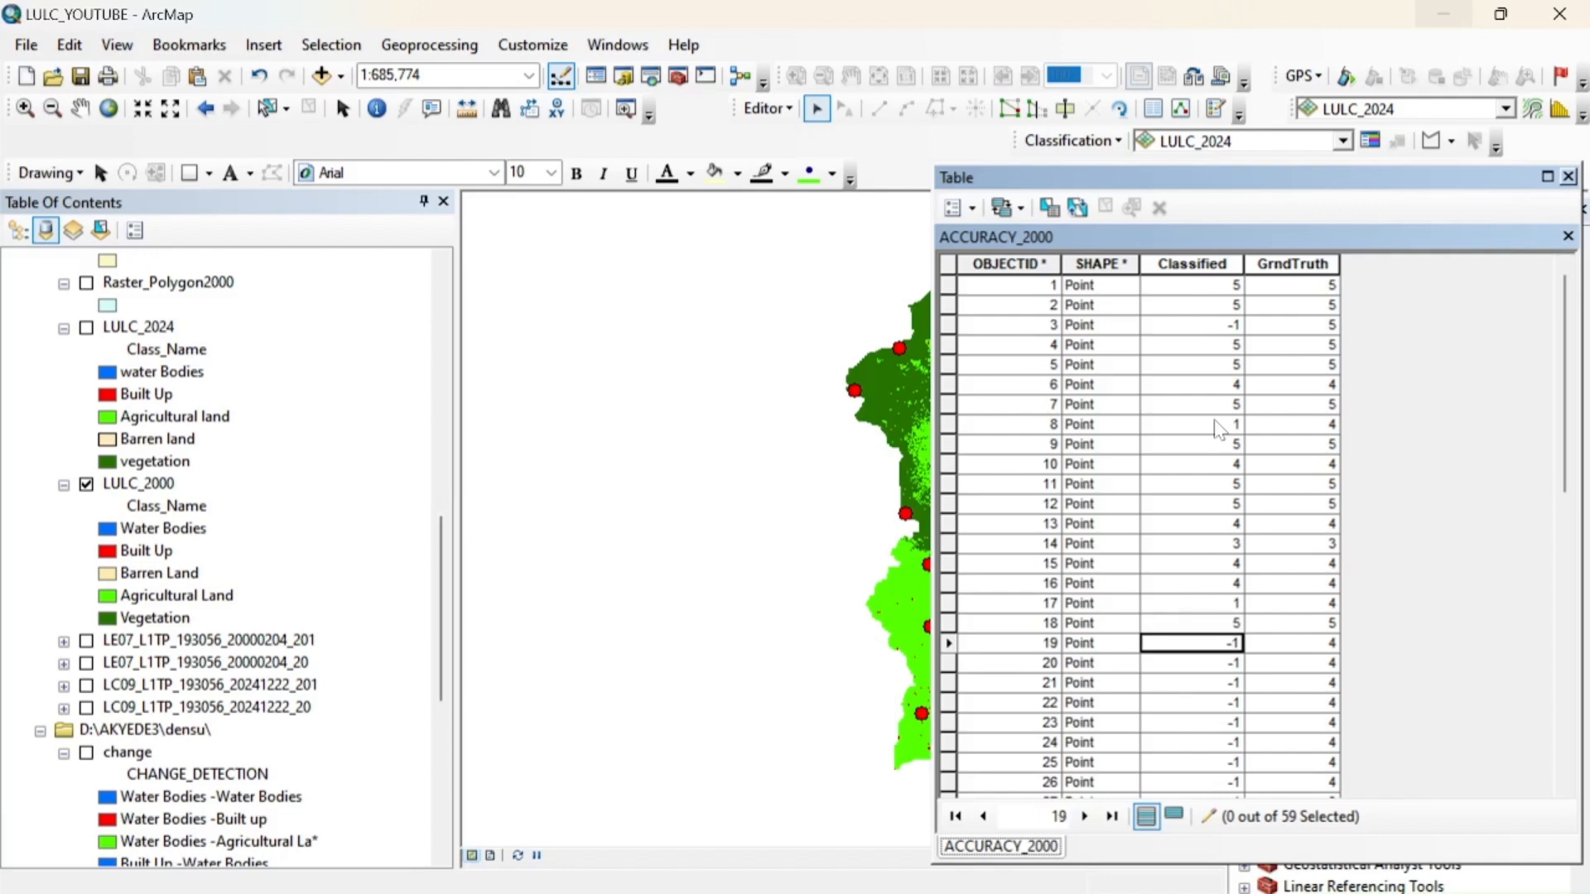
{"action": "type", "text": "6"}
{"action": "key", "text": "BackSpace"}
{"action": "type", "text": "4"}
{"action": "key", "text": "Return"}
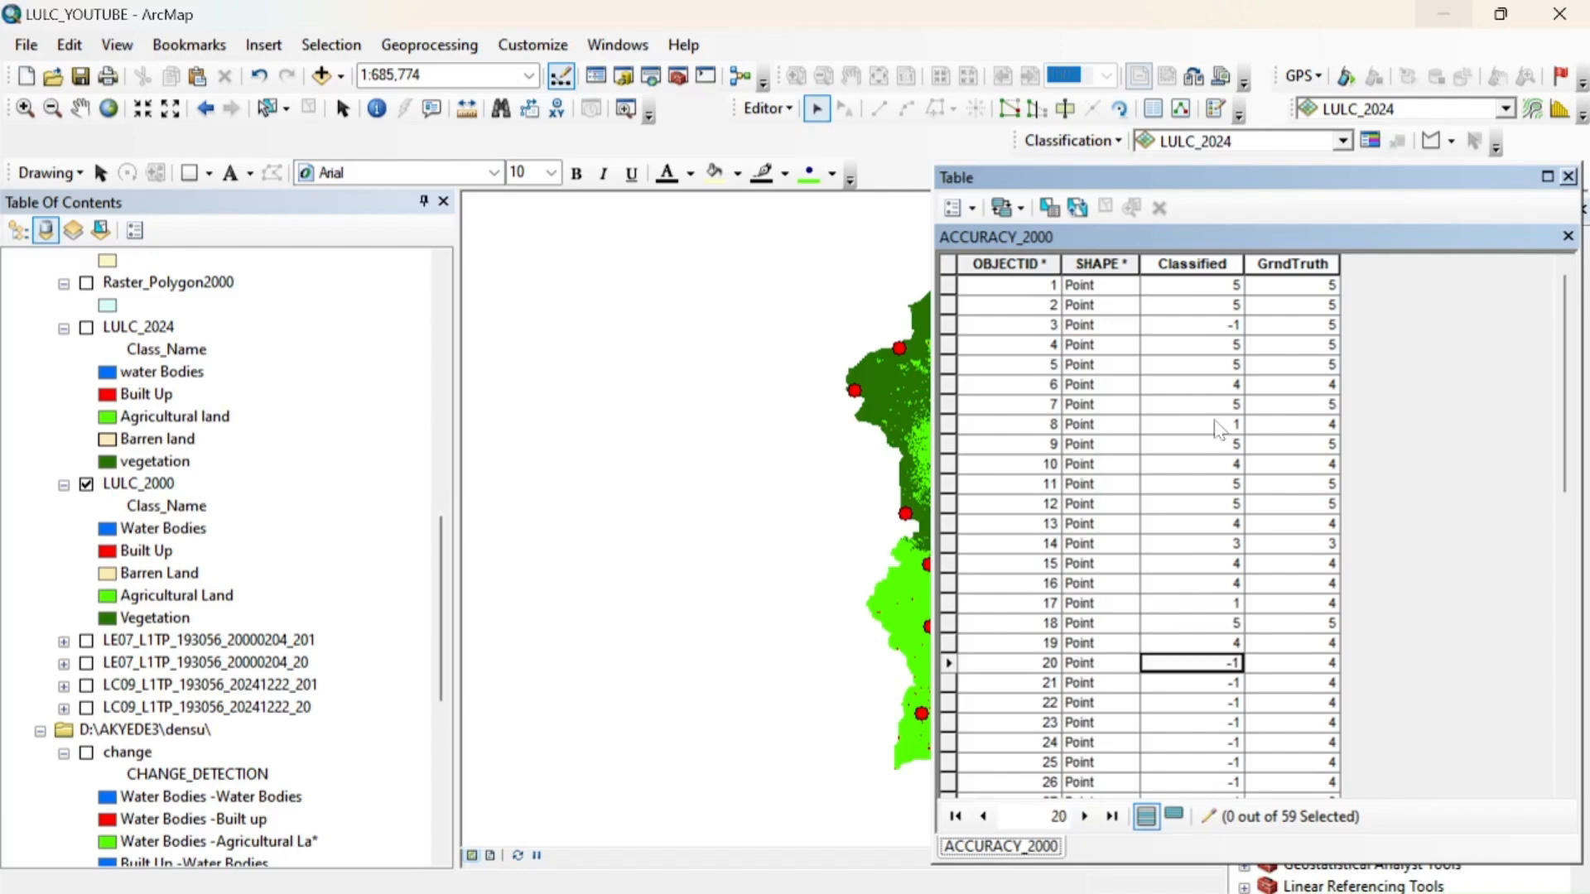
Set the Classified value to 4 for points 20 through 26
{"action": "key", "text": "4"}
{"action": "key", "text": "Return"}
{"action": "key", "text": "4"}
{"action": "key", "text": "Return"}
{"action": "key", "text": "4"}
{"action": "key", "text": "Return"}
{"action": "key", "text": "4"}
{"action": "key", "text": "Return"}
{"action": "key", "text": "4"}
{"action": "key", "text": "Return"}
{"action": "type", "text": "4"}
{"action": "scroll", "coordinate": [1217, 428], "scroll_direction": "down", "scroll_amount": 7}
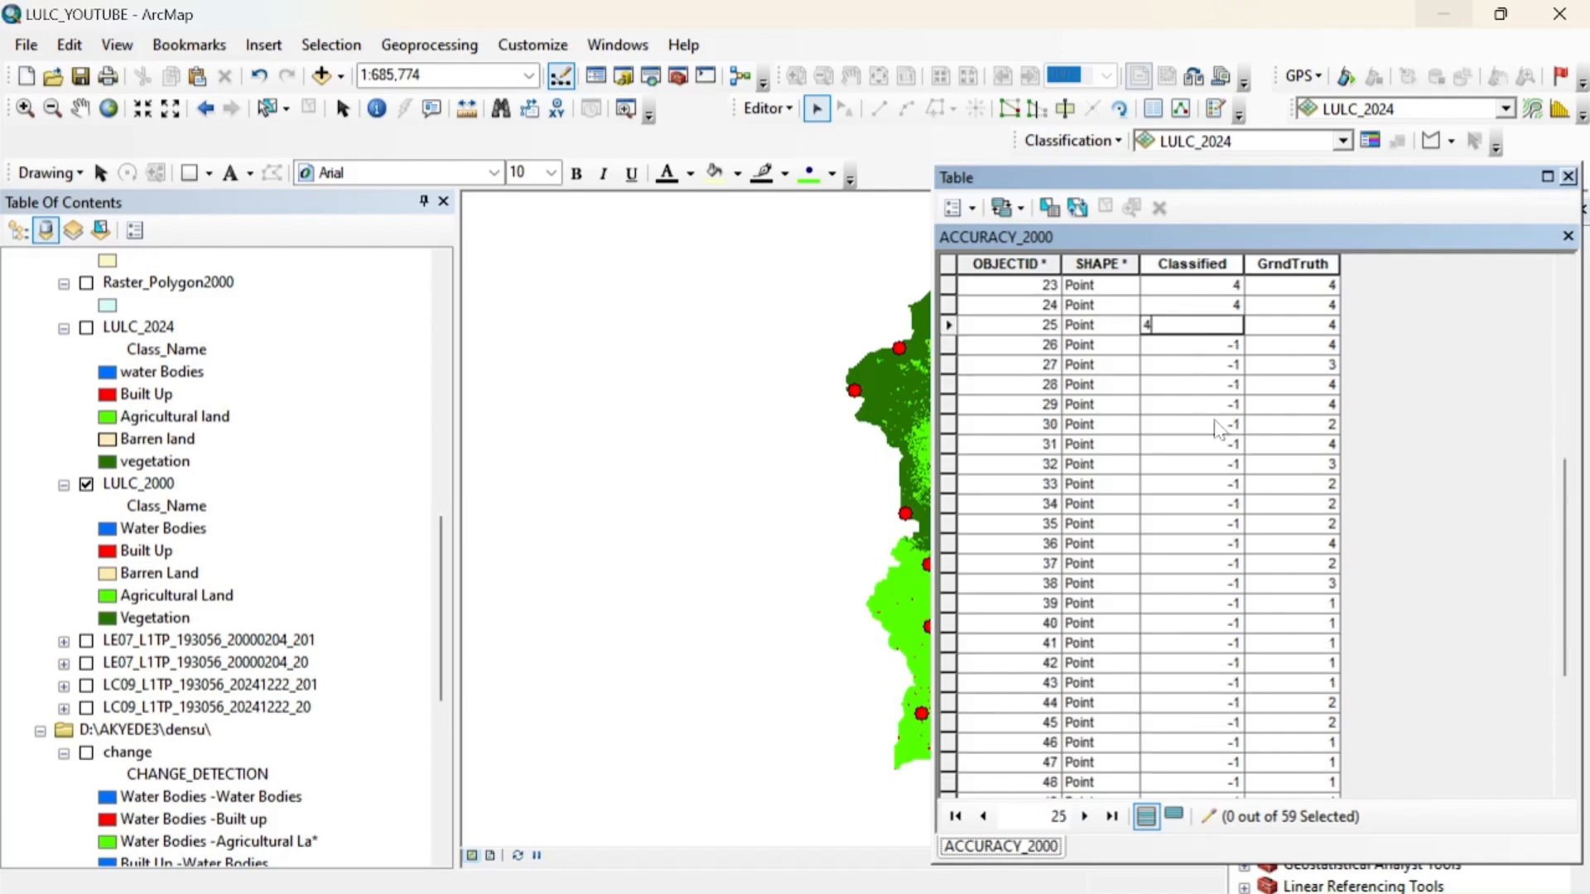
{"action": "key", "text": "Return"}
{"action": "type", "text": "4"}
{"action": "key", "text": "Return"}
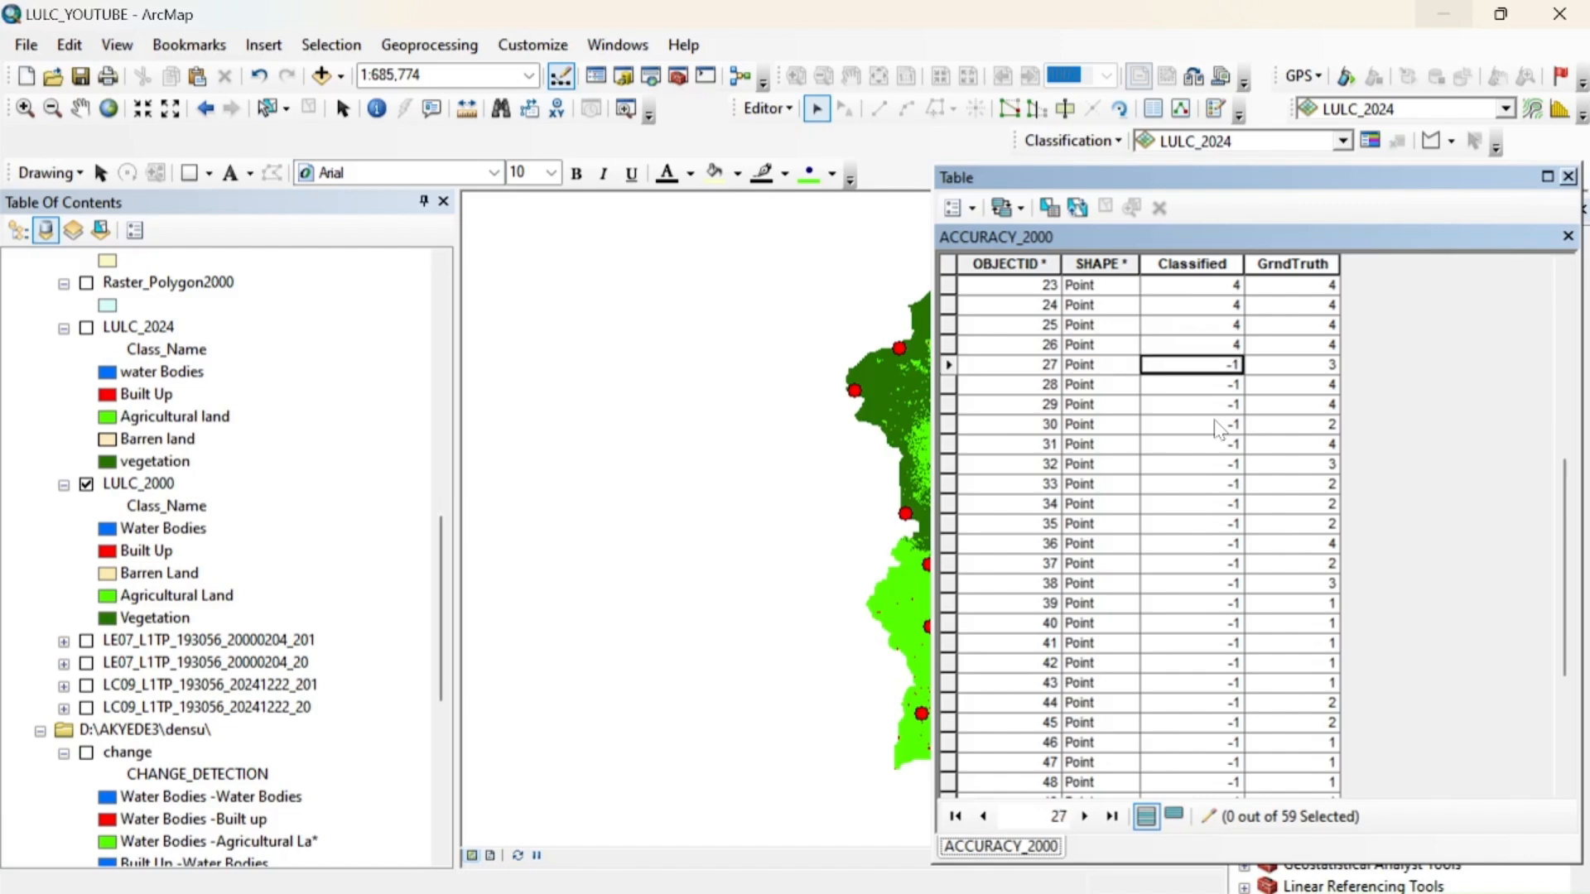
Set the Classified values of points 27 to 30 to 3, 4, 4 and 2
{"action": "type", "text": "3"}
{"action": "key", "text": "Return"}
{"action": "type", "text": "4"}
{"action": "key", "text": "Return"}
{"action": "type", "text": "4"}
{"action": "key", "text": "Return"}
{"action": "type", "text": "2"}
{"action": "key", "text": "Return"}
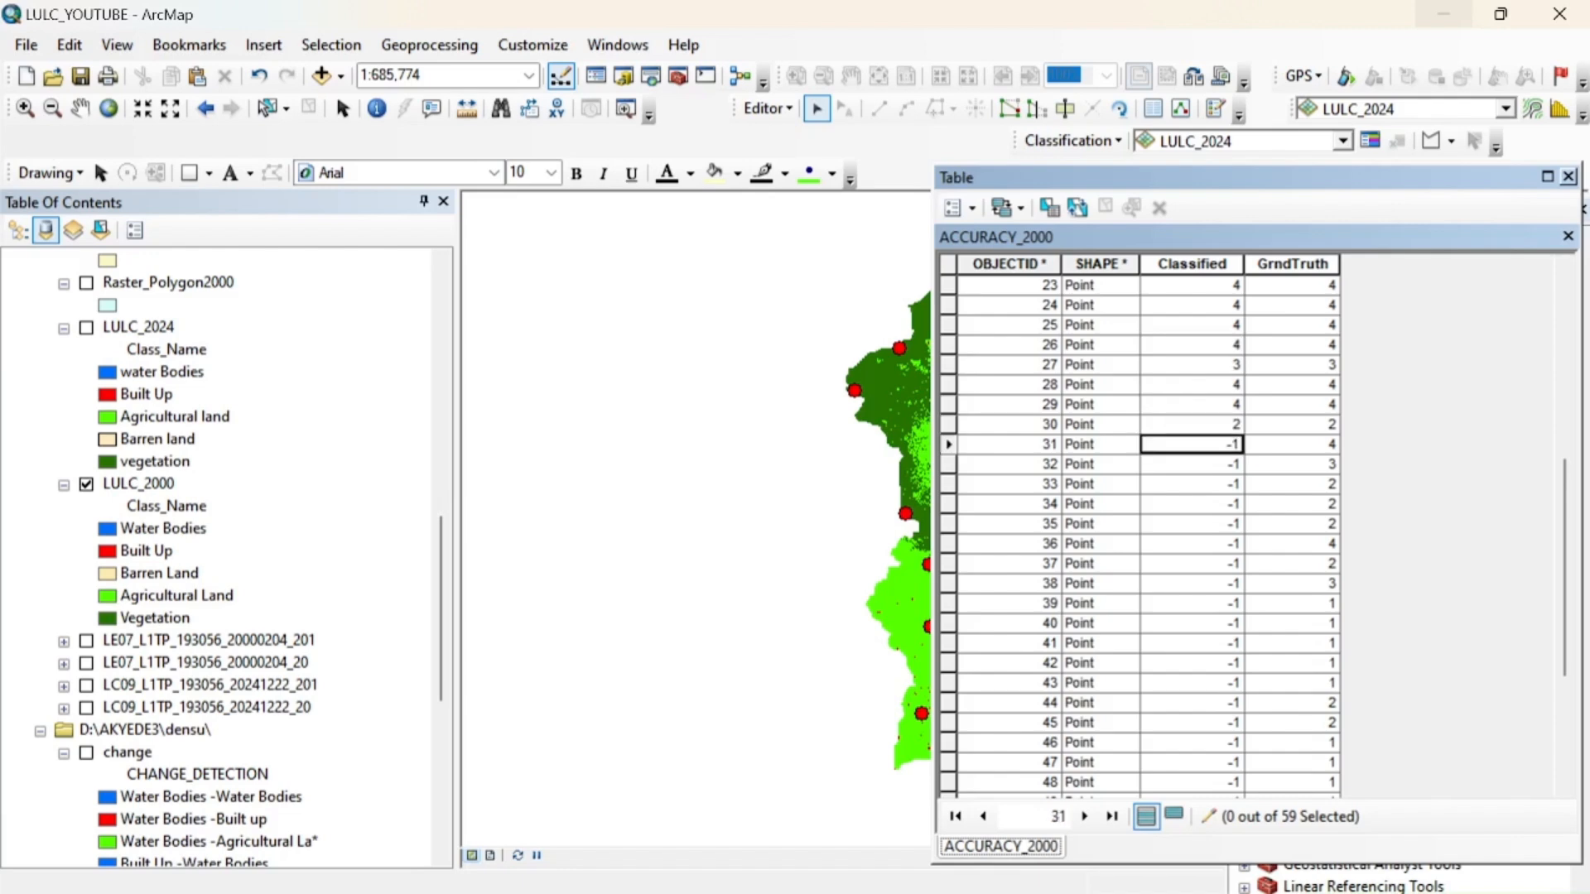
Set the Classified values of points 31 to 34 to 4, 3, 2 and 2
{"action": "type", "text": "4"}
{"action": "key", "text": "Return"}
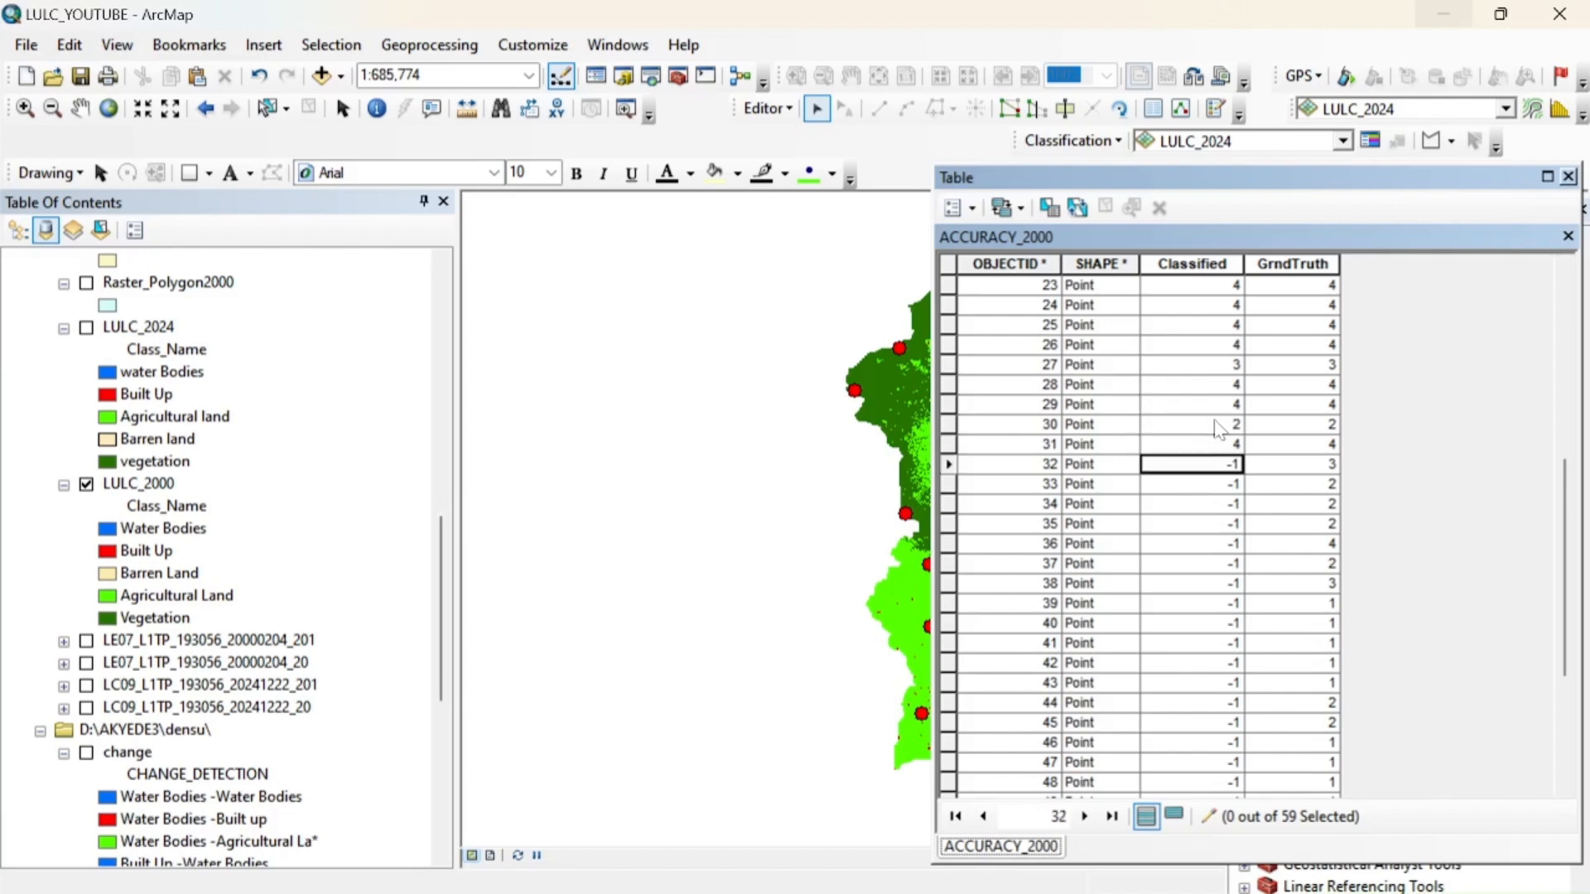
{"action": "type", "text": "3"}
{"action": "key", "text": "Return"}
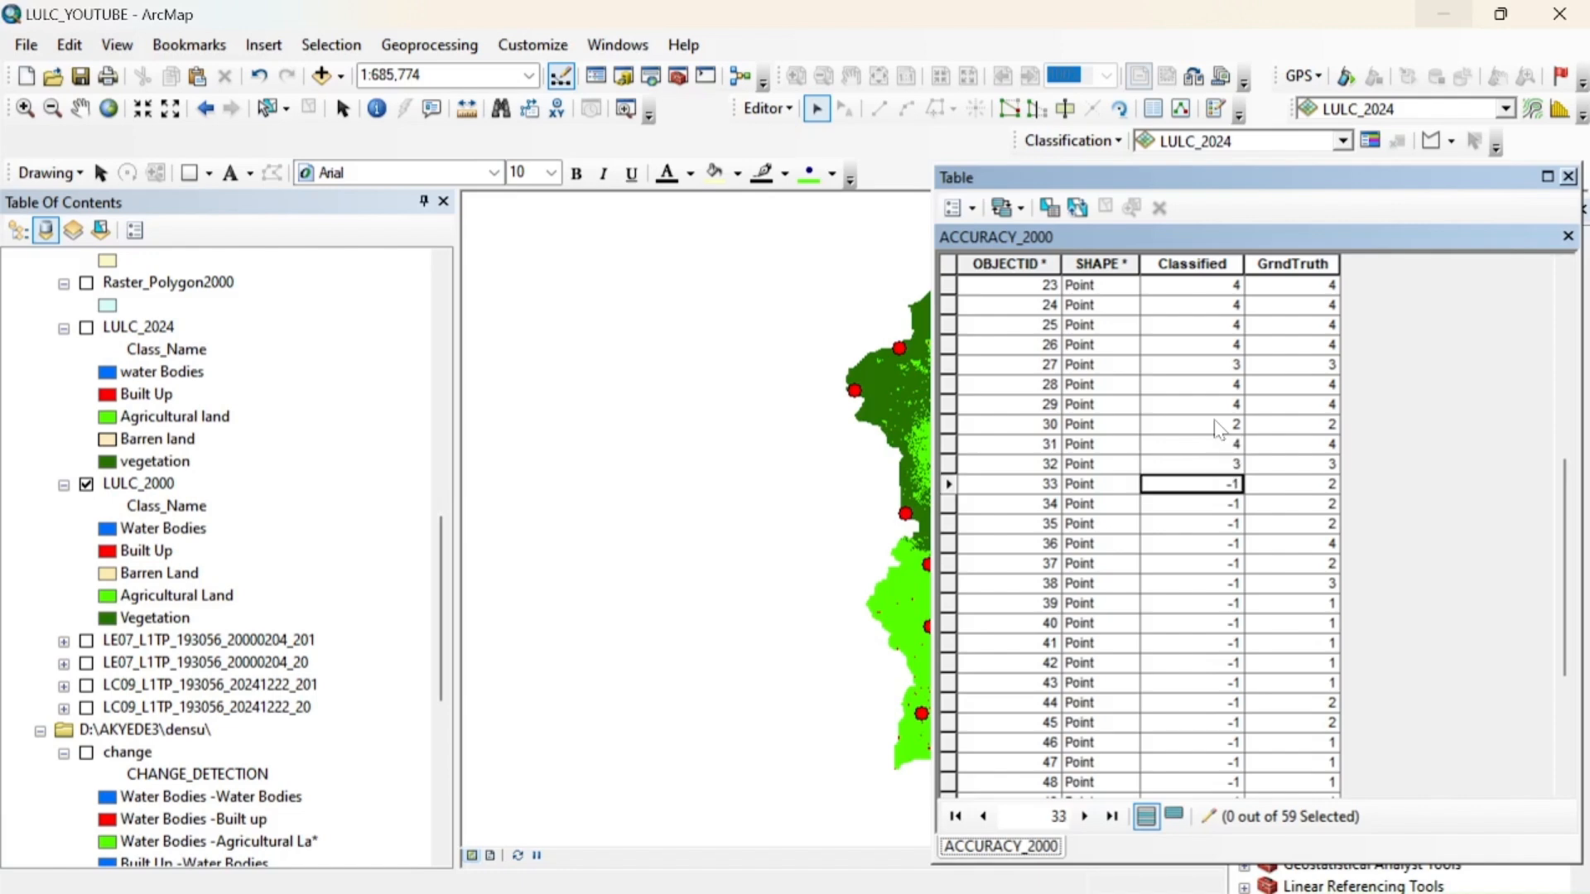
{"action": "type", "text": "2"}
{"action": "key", "text": "Return"}
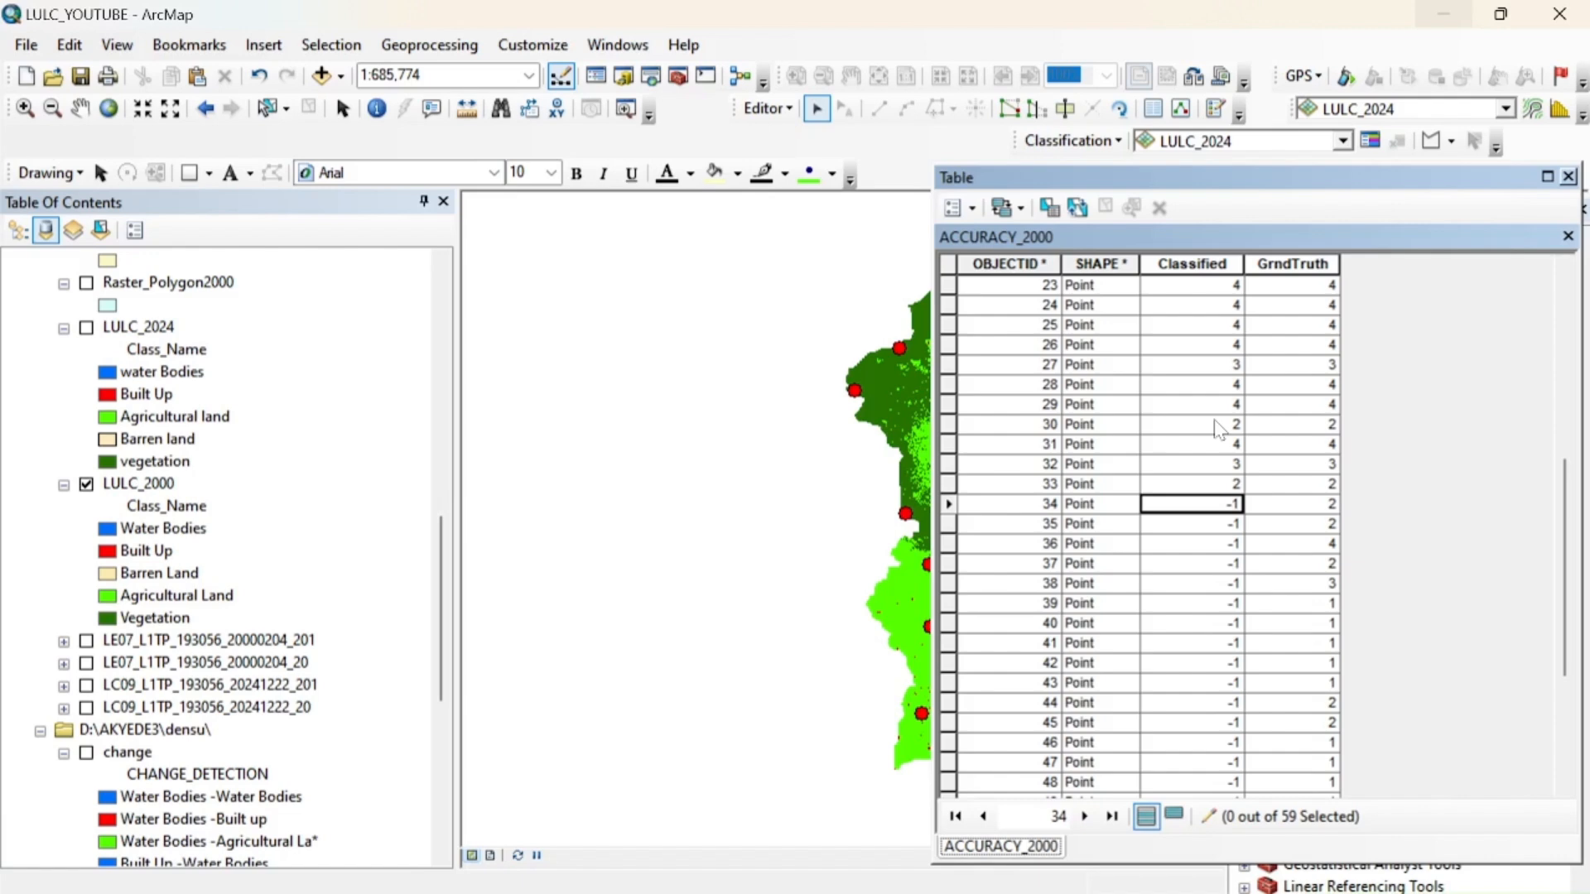
{"action": "type", "text": "2"}
{"action": "key", "text": "Return"}
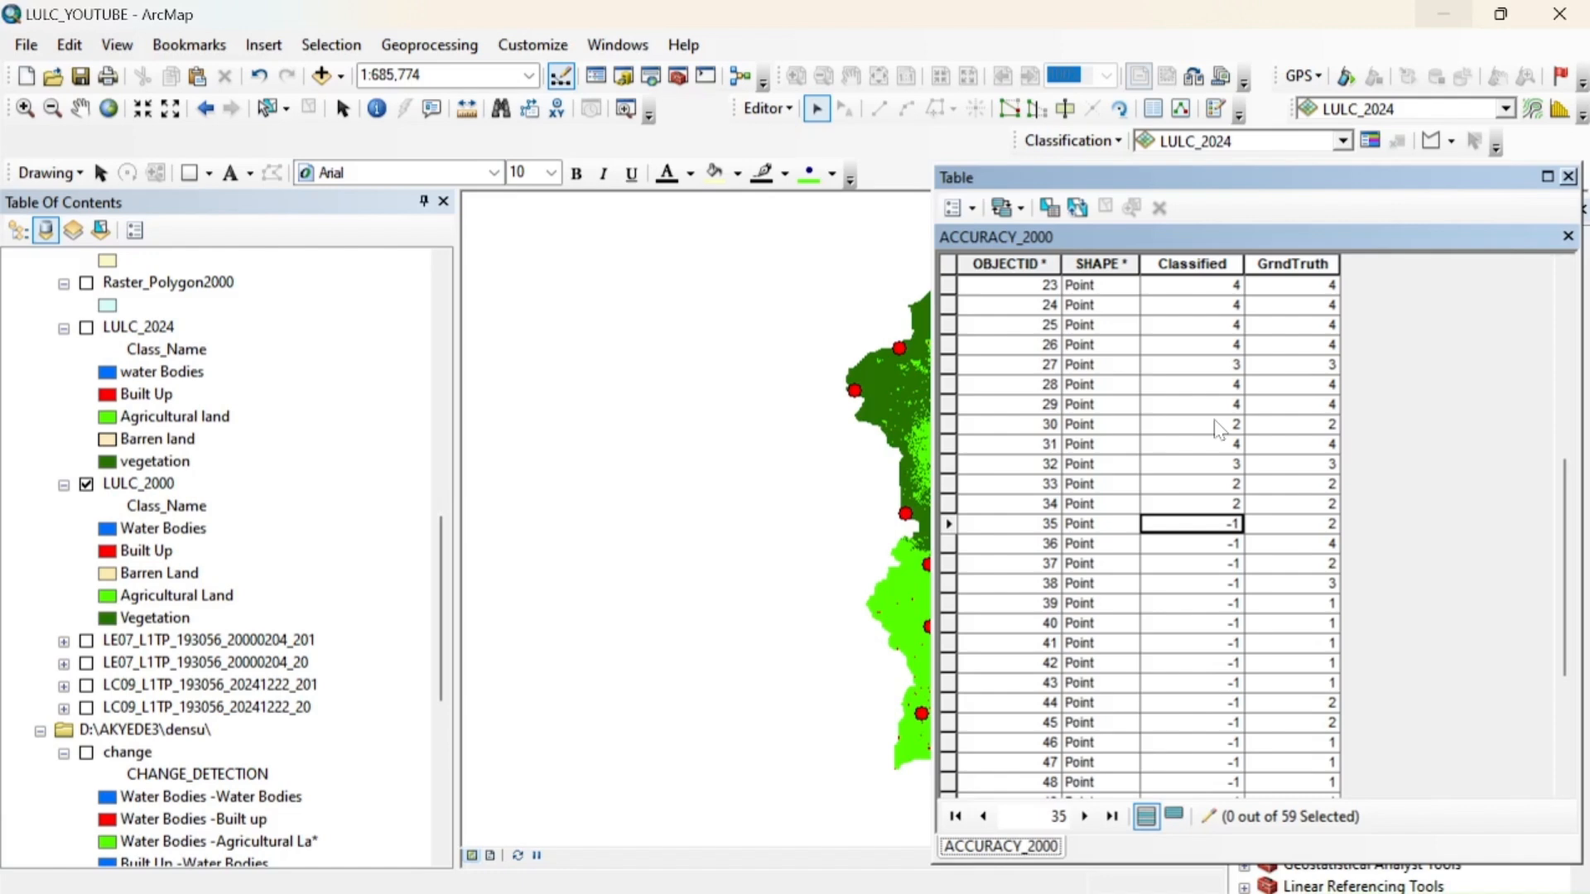
Set the Classified values of points 35 to 38 to 2, 4, 4 and 3
{"action": "type", "text": "2"}
{"action": "key", "text": "Return"}
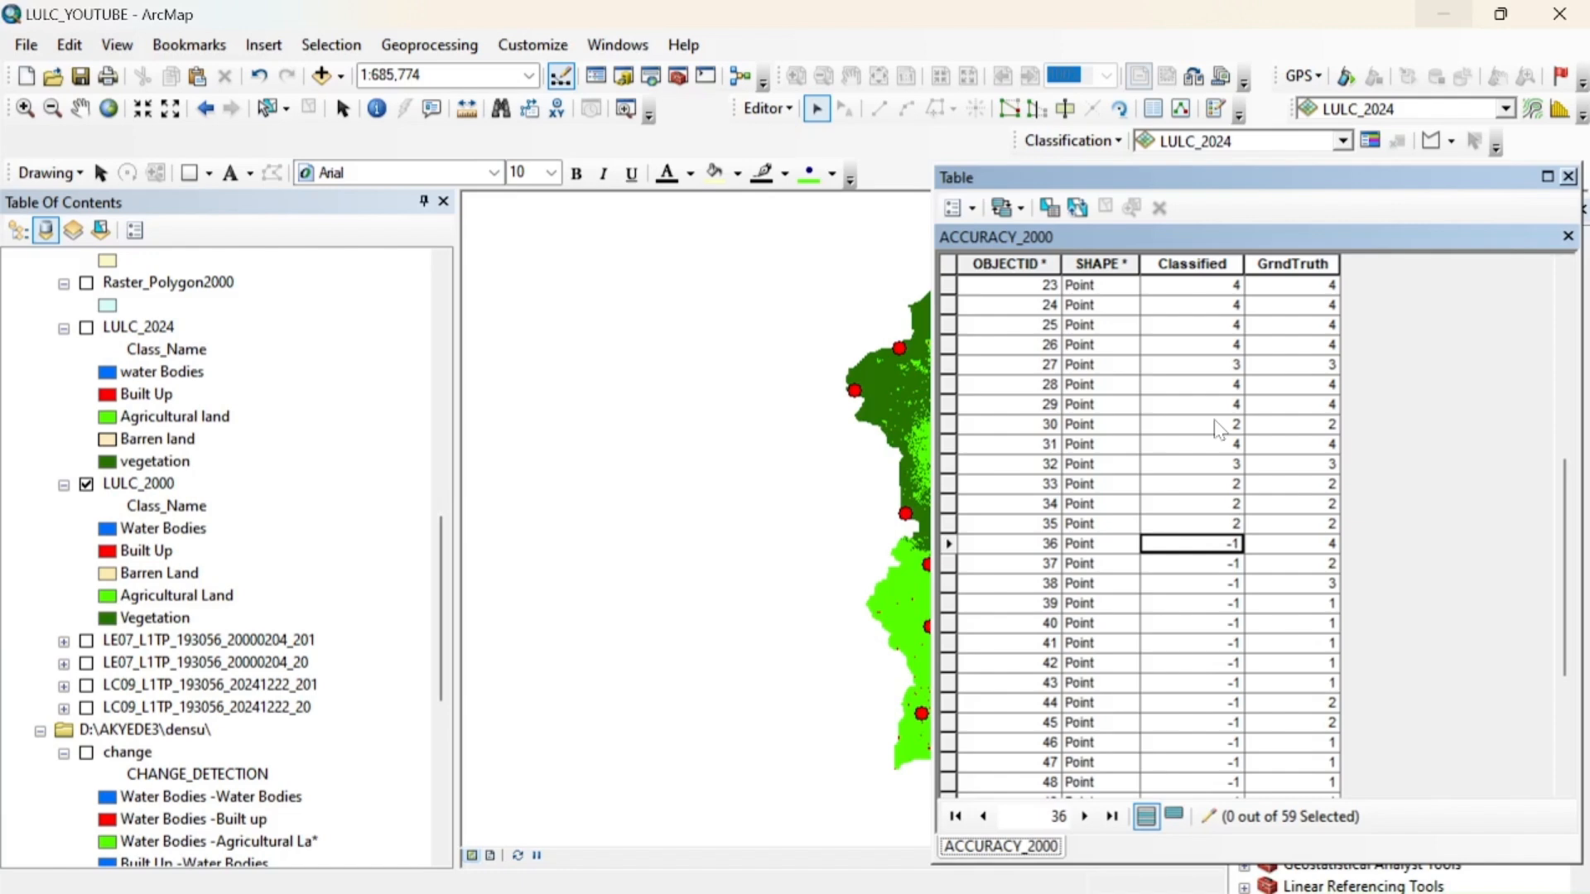
{"action": "type", "text": "4"}
{"action": "key", "text": "Return"}
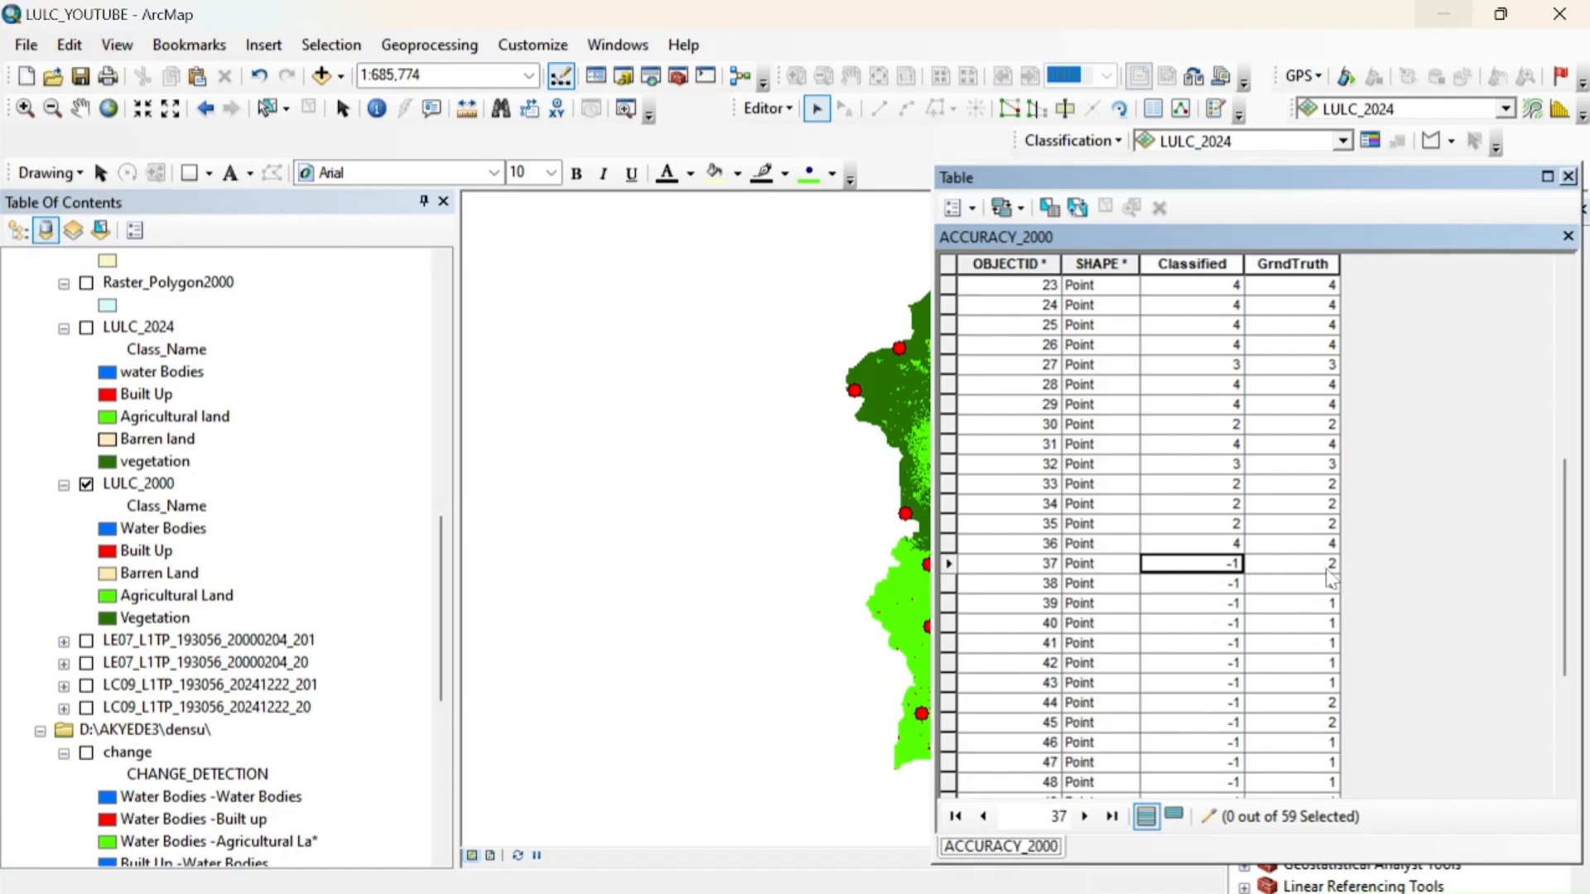
{"action": "type", "text": "4"}
{"action": "key", "text": "Return"}
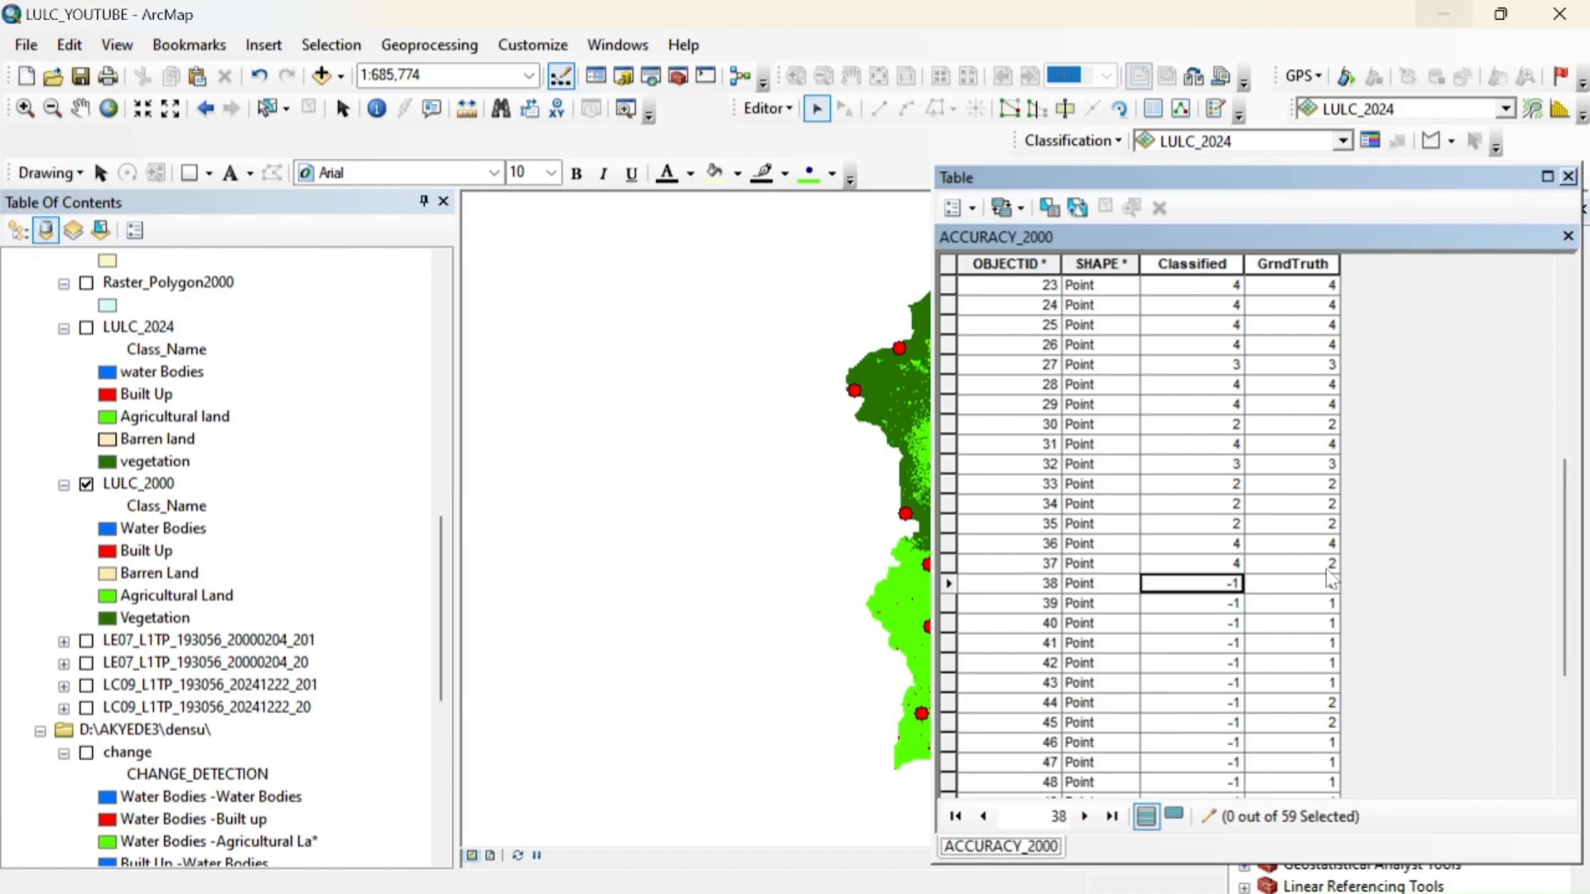
{"action": "type", "text": "3"}
{"action": "key", "text": "Return"}
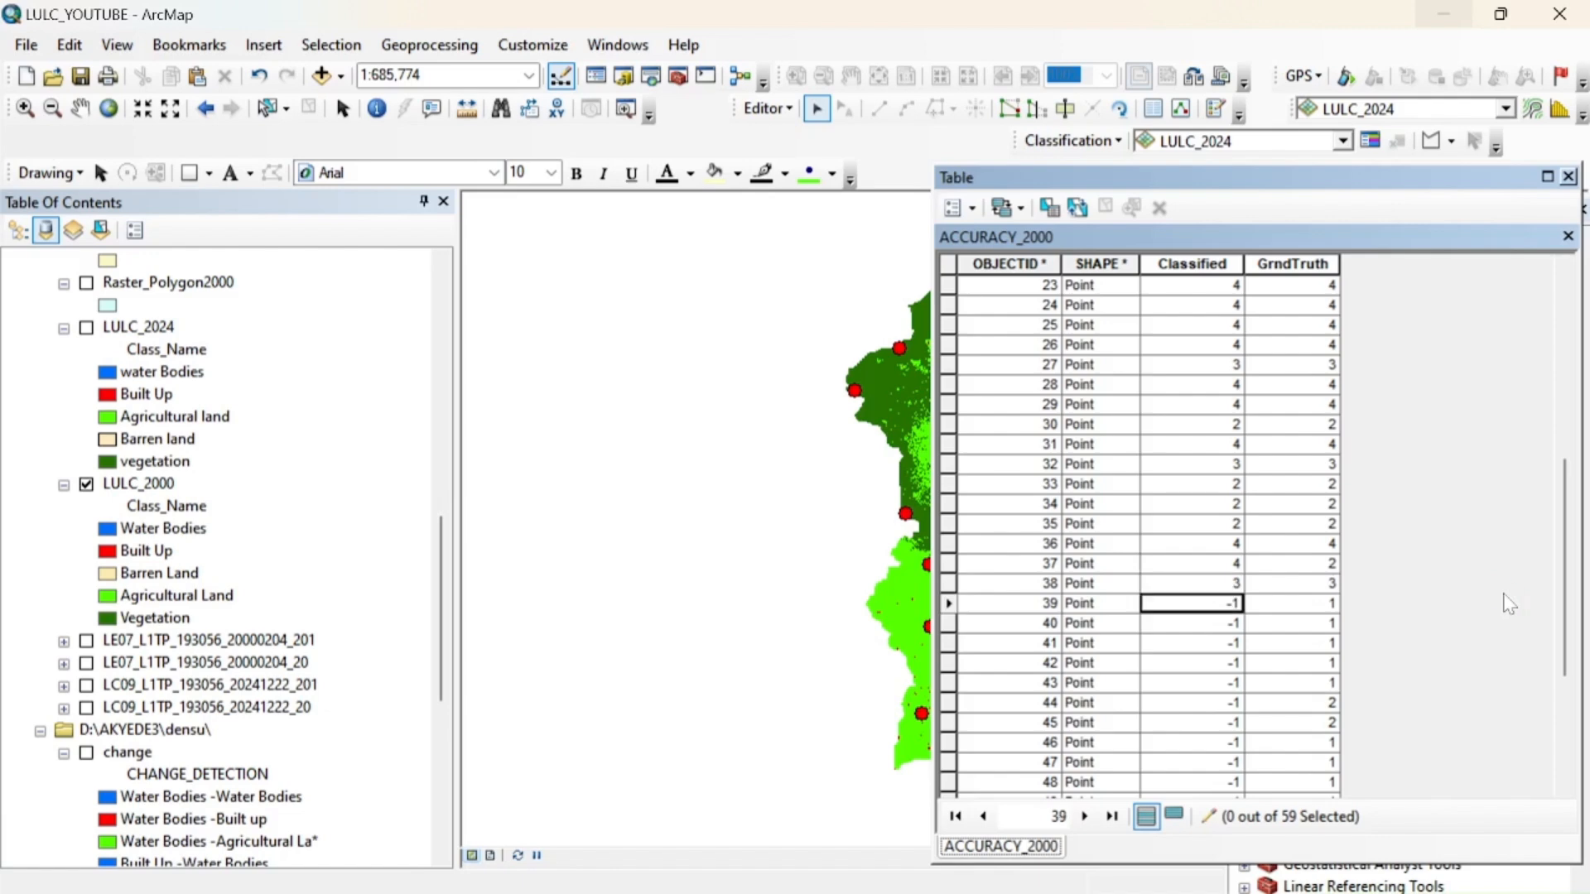
Set the Classified value to 1 for points 39 through 43
{"action": "type", "text": "1"}
{"action": "key", "text": "Return"}
{"action": "type", "text": "1"}
{"action": "key", "text": "Return"}
{"action": "type", "text": "1"}
{"action": "key", "text": "Return"}
{"action": "type", "text": "1"}
{"action": "key", "text": "Return"}
{"action": "type", "text": "1"}
{"action": "key", "text": "Return"}
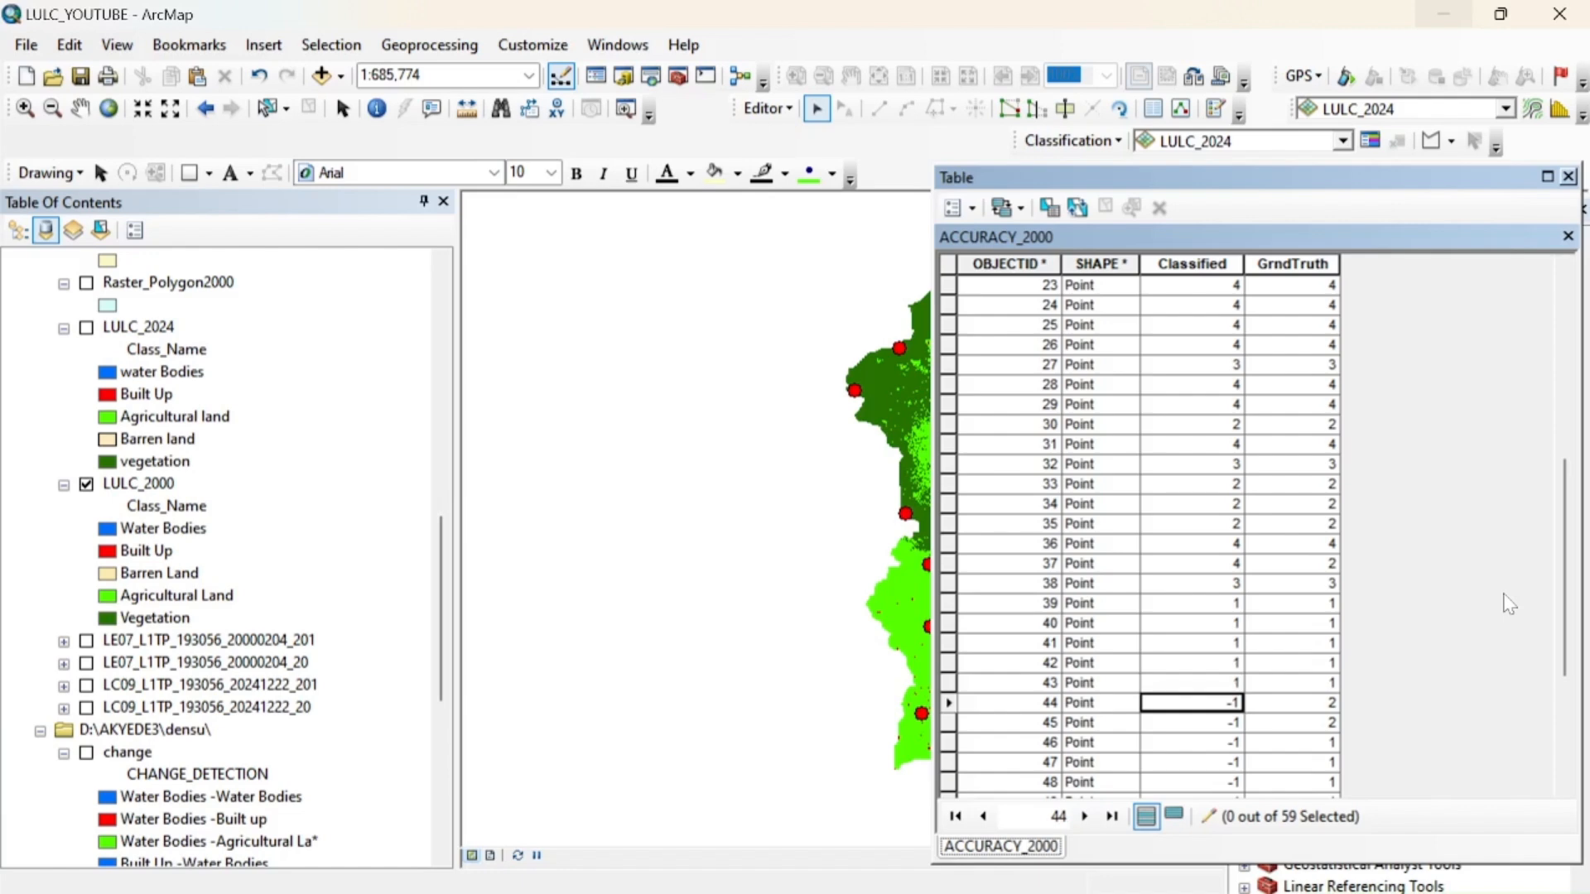
Set the Classified values of points 44 to 47 to 2, 2, 1 and 1
{"action": "type", "text": "2"}
{"action": "key", "text": "Return"}
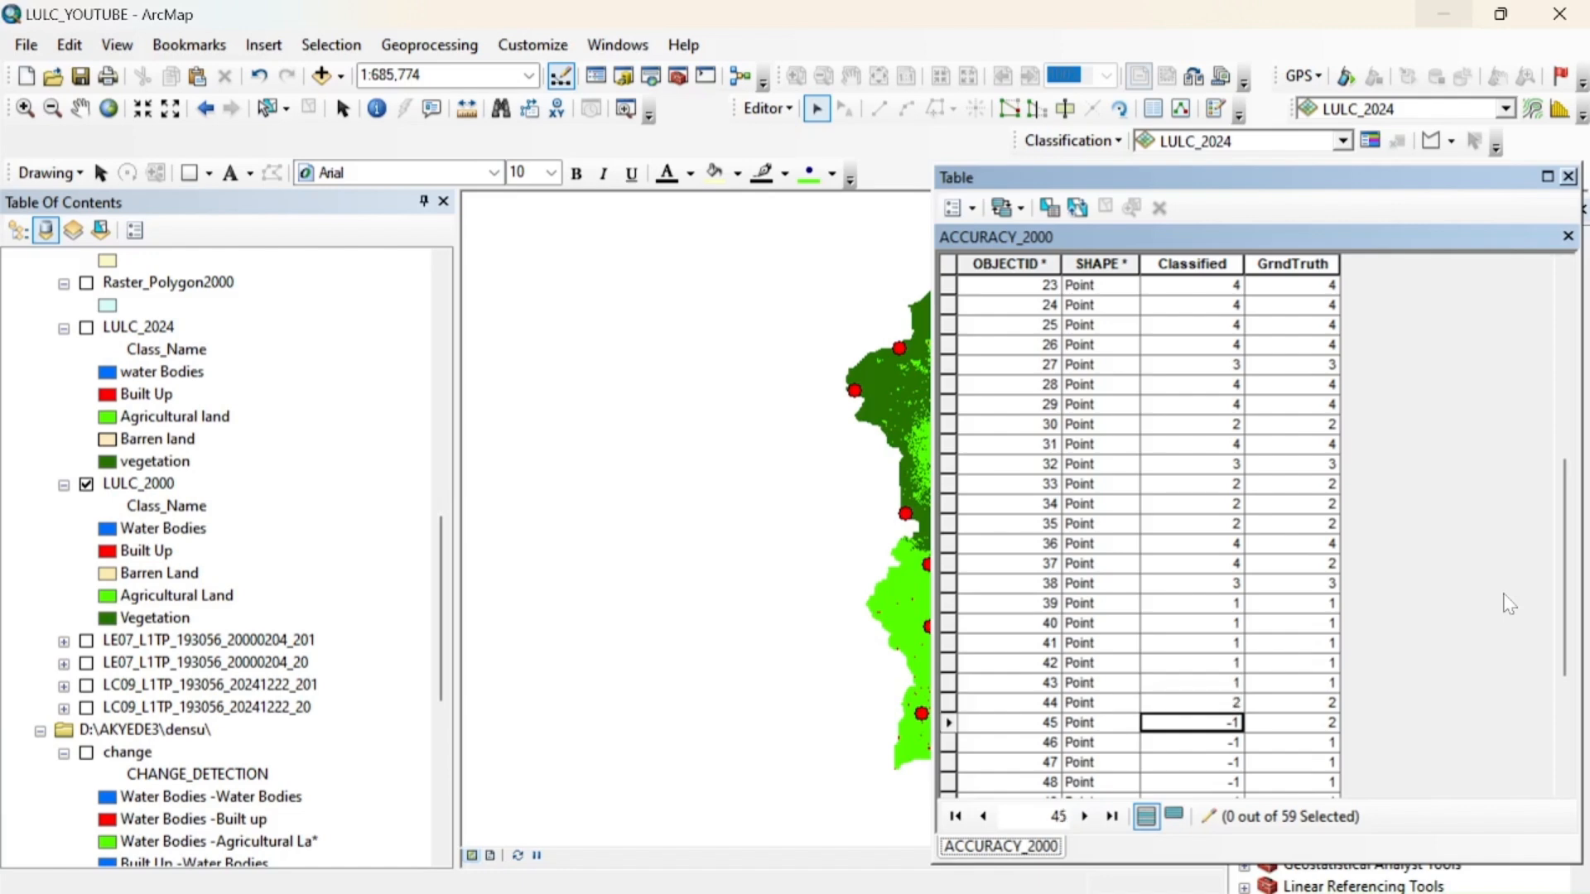
{"action": "type", "text": "2"}
{"action": "key", "text": "Return"}
{"action": "type", "text": "1"}
{"action": "key", "text": "Return"}
{"action": "type", "text": "1"}
{"action": "key", "text": "Return"}
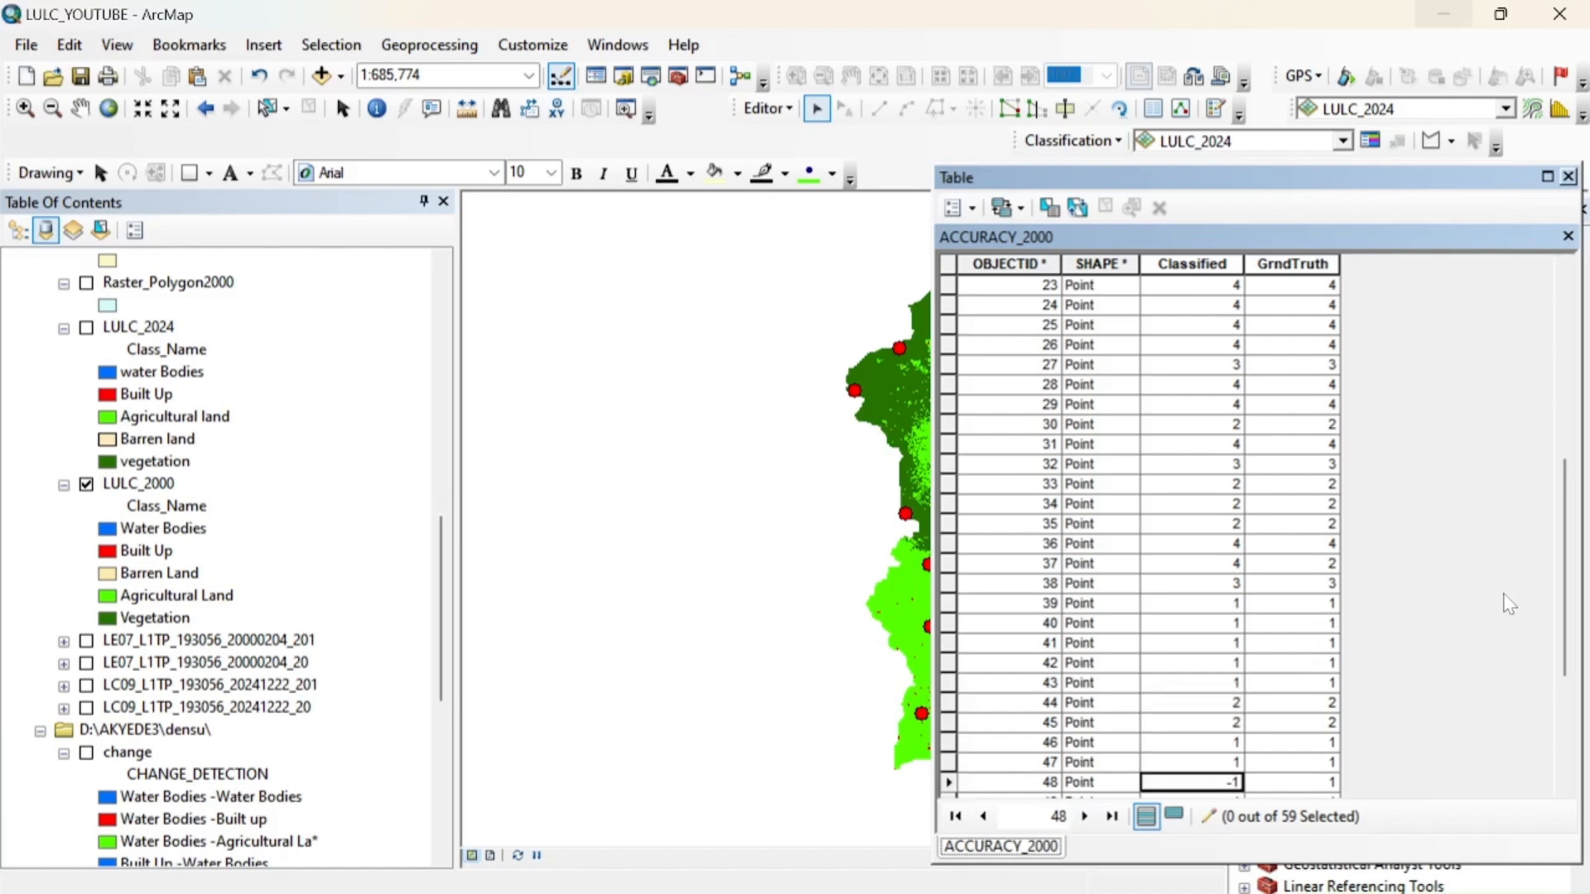
Set the Classified value to 1 for points 48 to 50 and to 3 for points 51 and 52
{"action": "type", "text": "1"}
{"action": "scroll", "coordinate": [1564, 788], "scroll_direction": "down", "scroll_amount": 4}
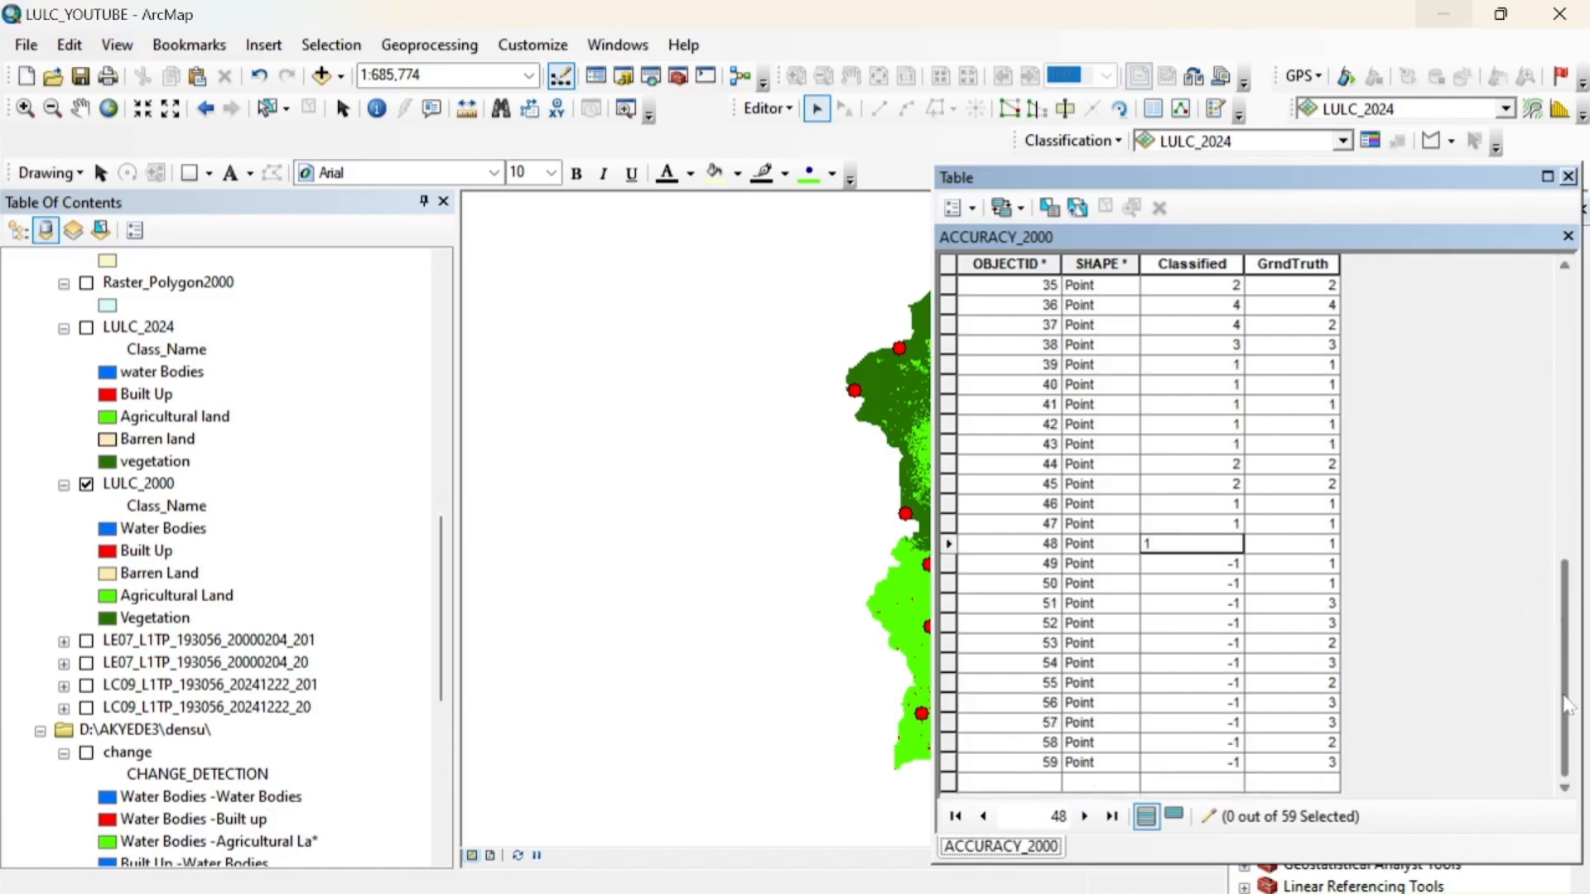
{"action": "key", "text": "Return"}
{"action": "type", "text": "1"}
{"action": "key", "text": "Return"}
{"action": "type", "text": "1"}
{"action": "key", "text": "Return"}
{"action": "type", "text": "3"}
{"action": "key", "text": "Return"}
{"action": "type", "text": "3"}
Set the Classified values of points 53 to 56 to 2, 3, 2 and 3
{"action": "key", "text": "Return"}
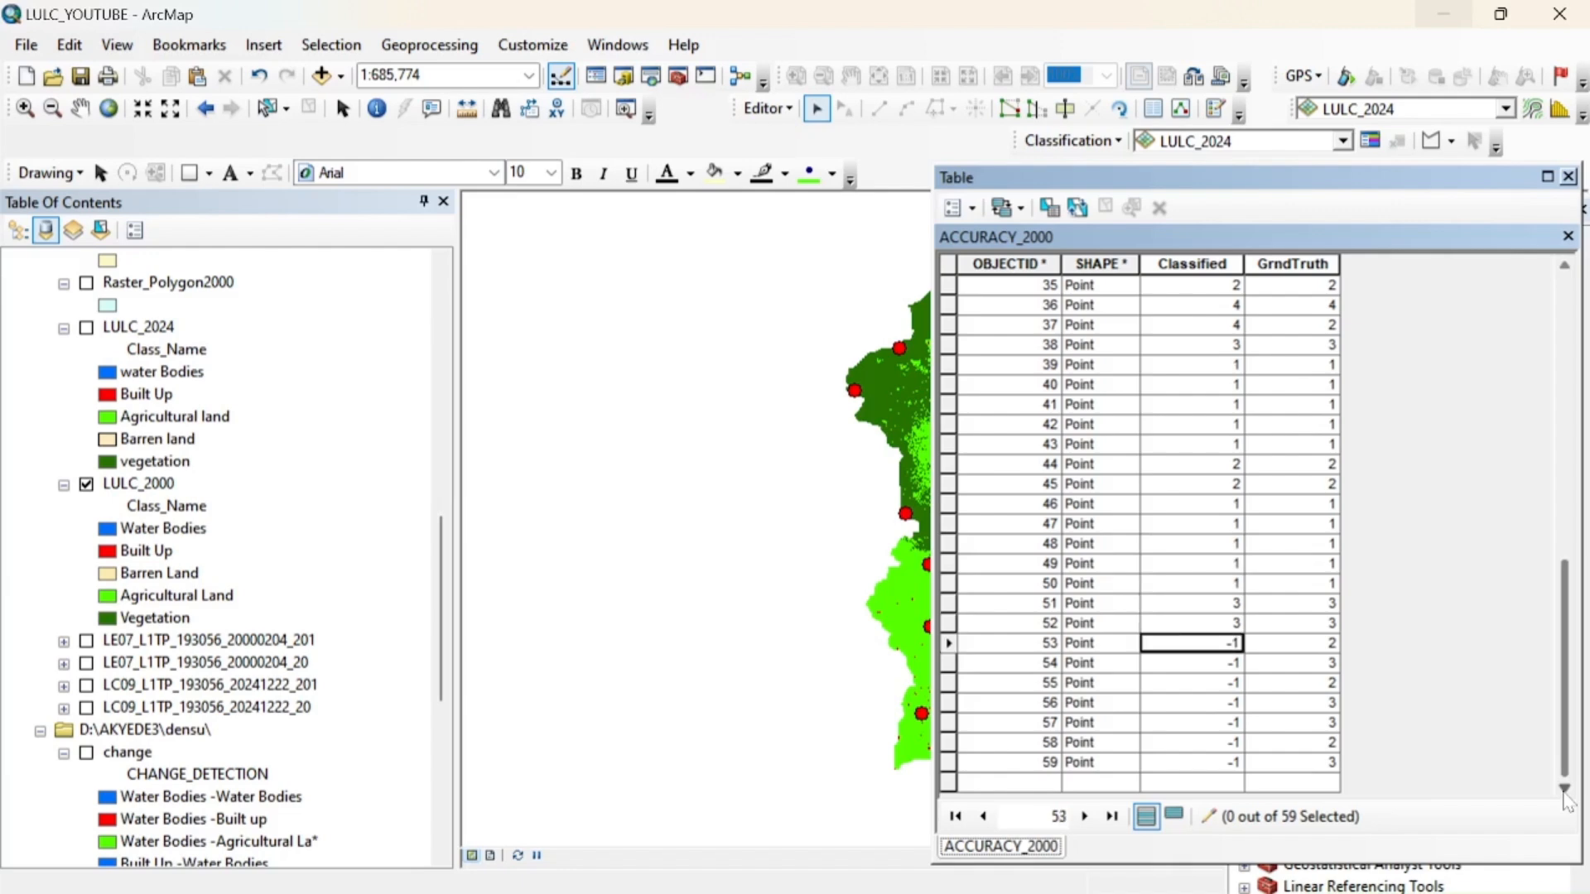
{"action": "type", "text": "2"}
{"action": "key", "text": "Return"}
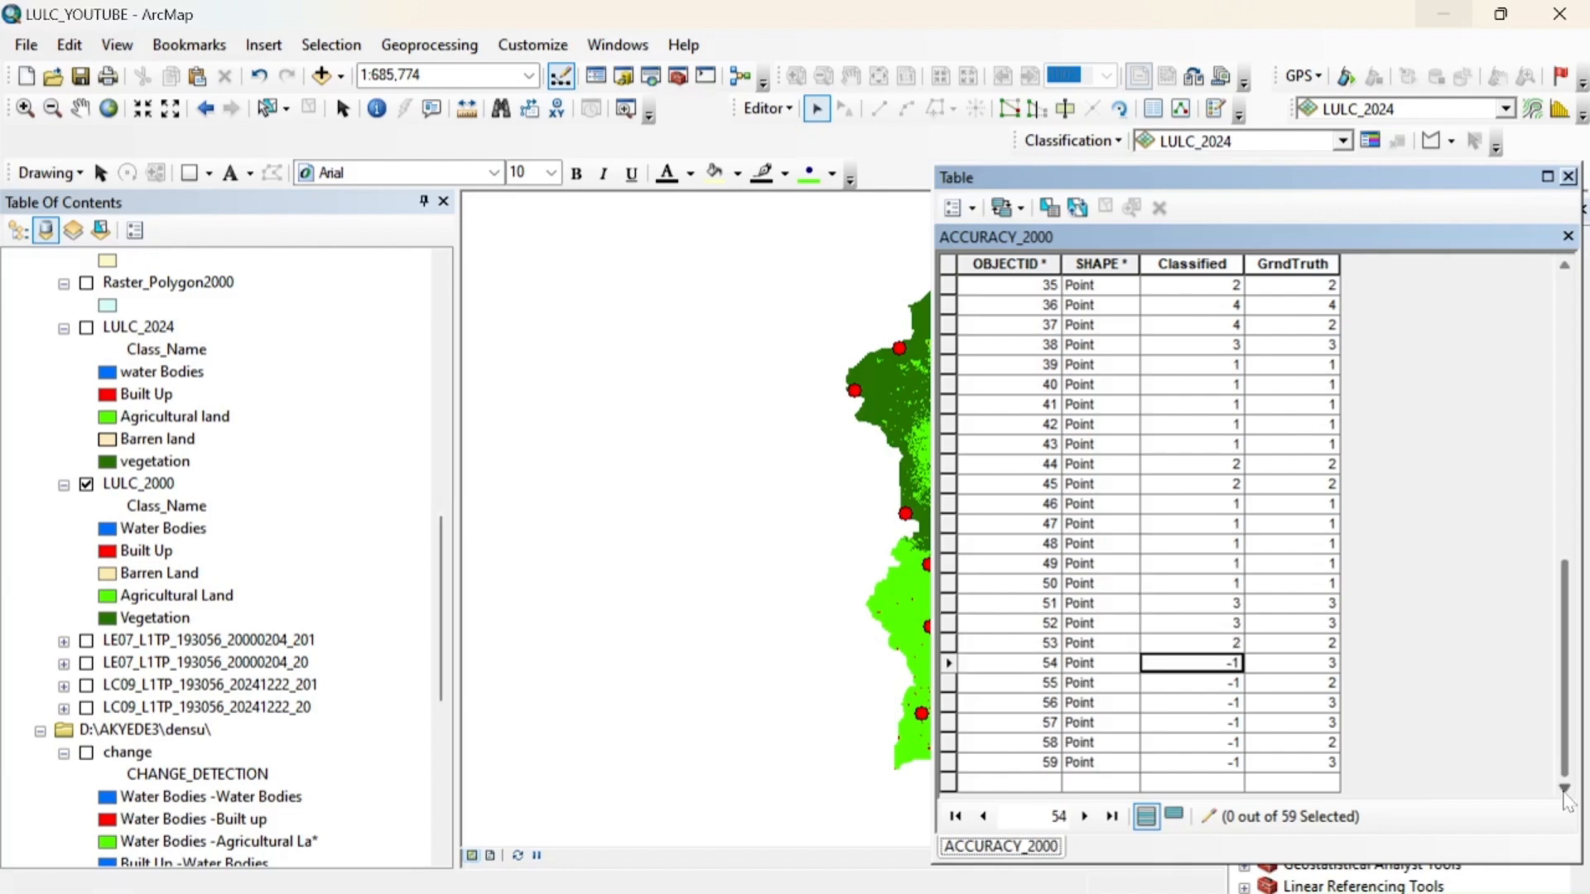
{"action": "type", "text": "3"}
{"action": "key", "text": "Return"}
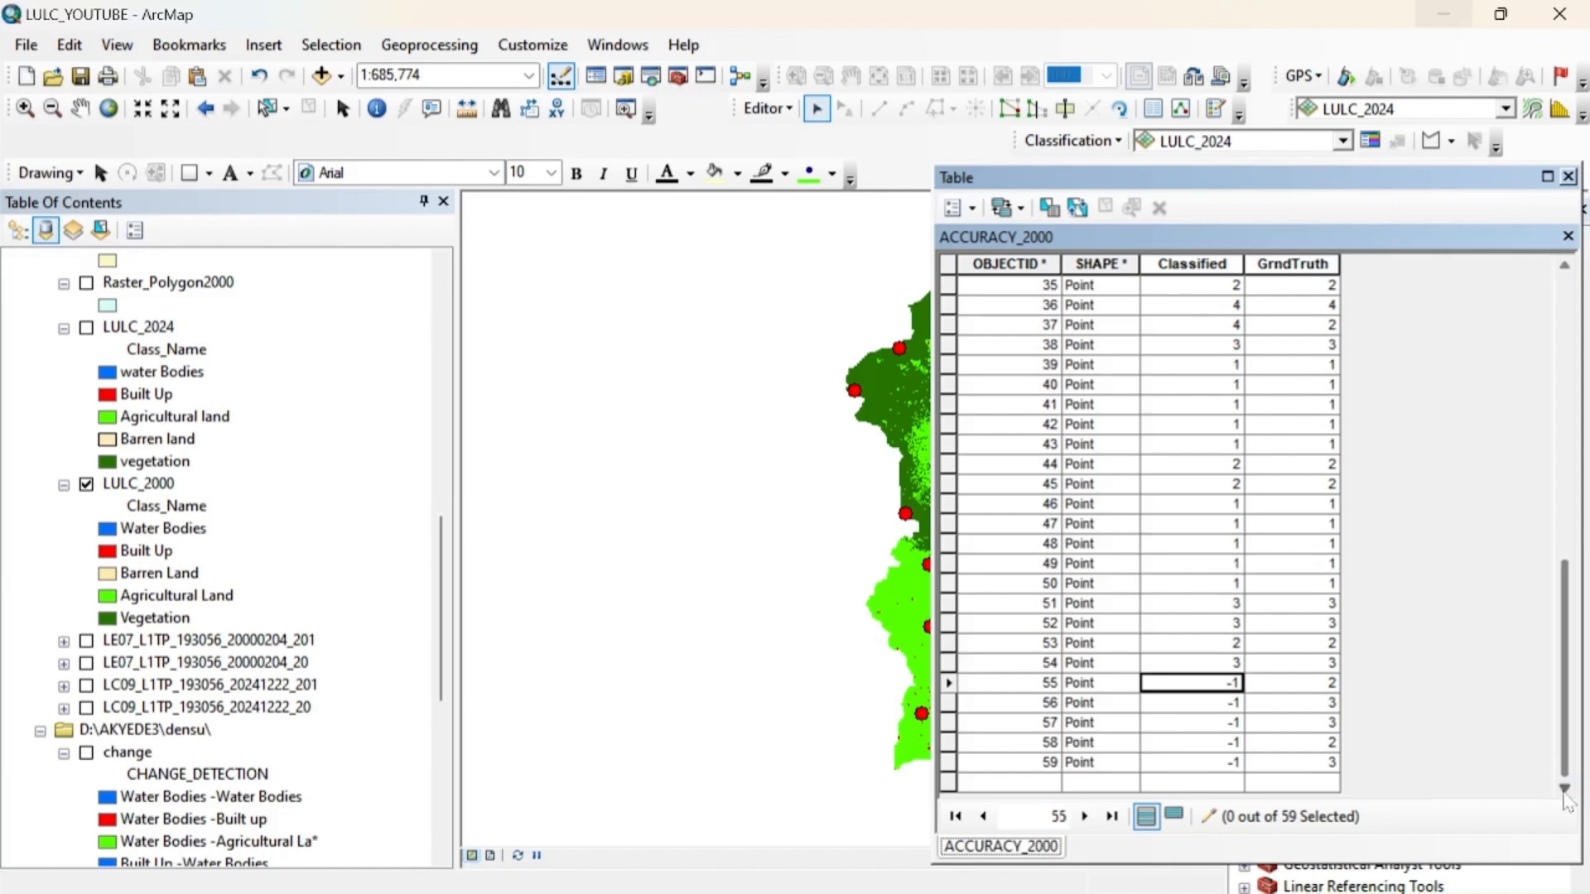
{"action": "type", "text": "2"}
{"action": "key", "text": "Return"}
{"action": "type", "text": "3"}
{"action": "key", "text": "Return"}
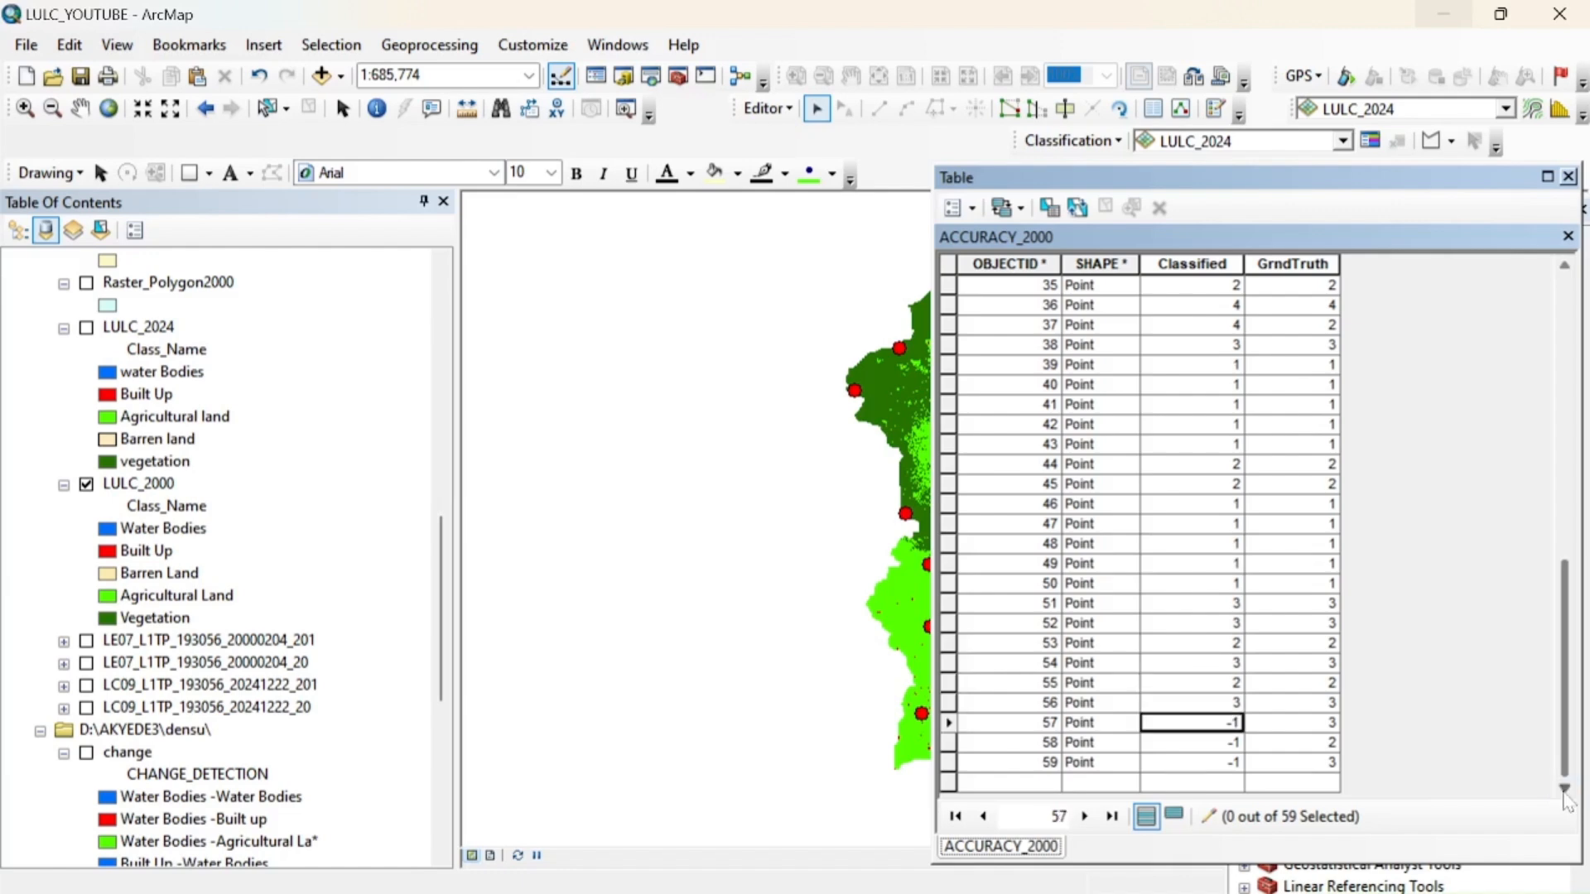
Set the Classified values of points 57, 58 and 59 to 3, 2 and 3
{"action": "type", "text": "3"}
{"action": "key", "text": "Return"}
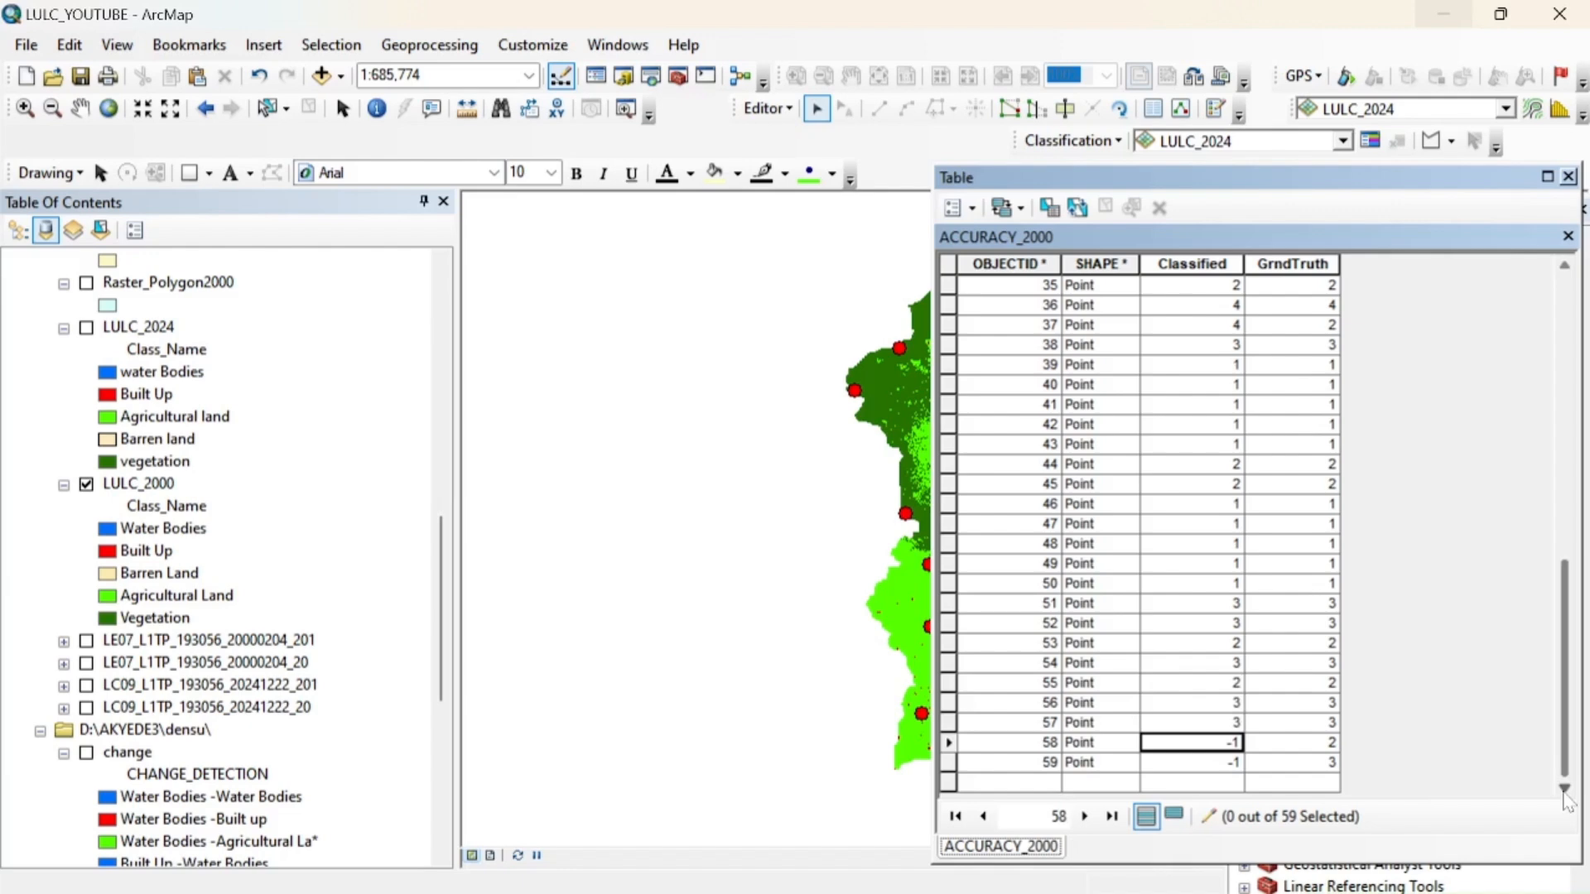
{"action": "type", "text": "2"}
{"action": "key", "text": "Return"}
{"action": "type", "text": "3"}
{"action": "key", "text": "Return"}
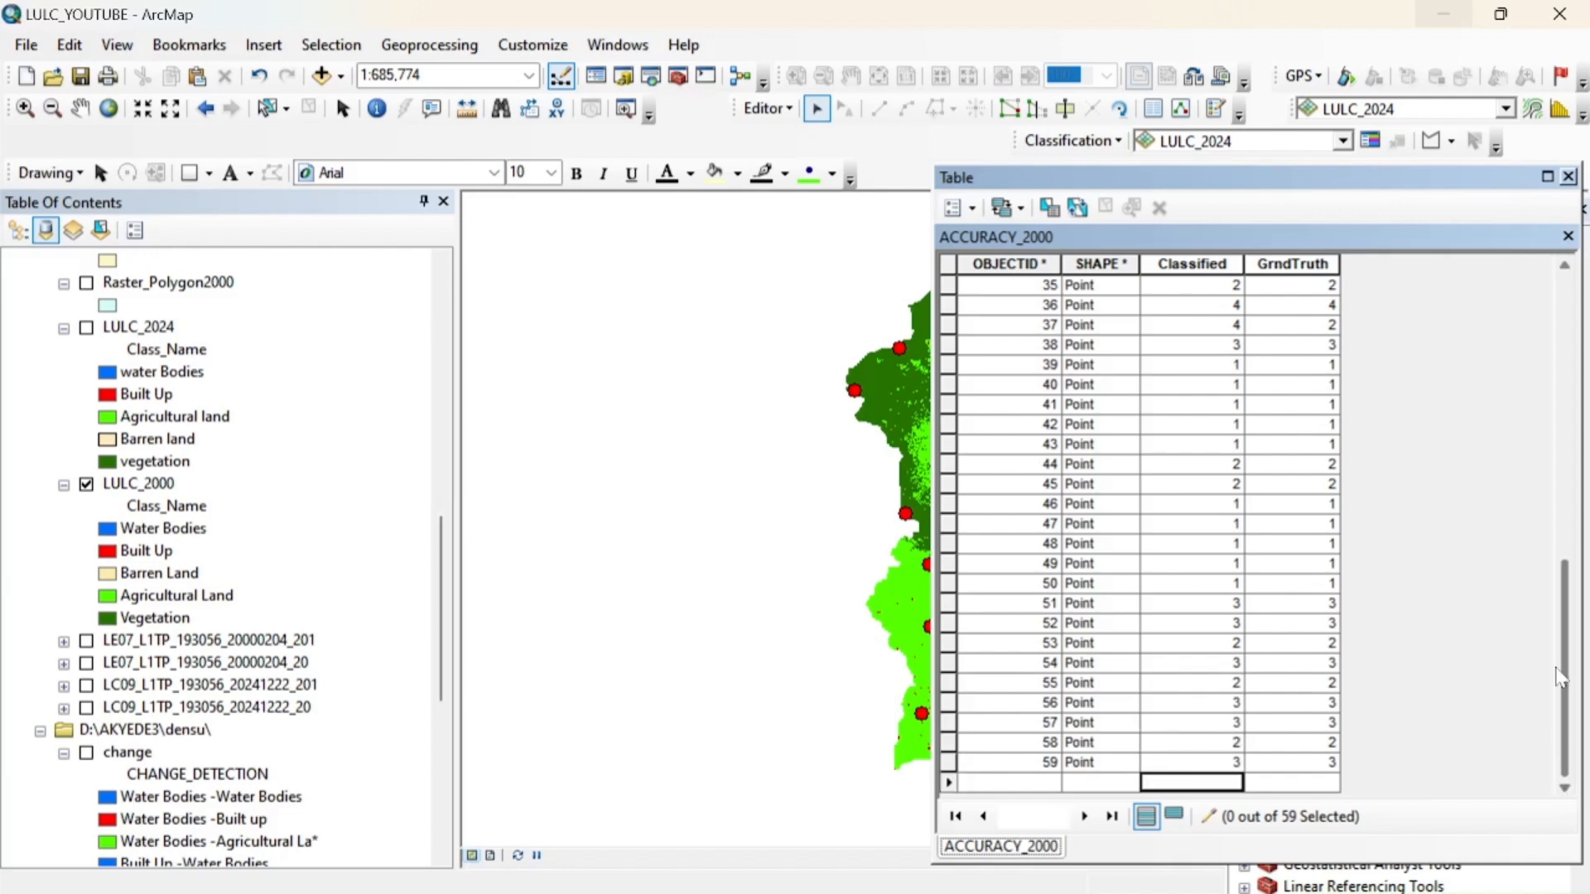
Set the Classified value of point 3 to 5 and check the rest of the table for missing entries
{"action": "scroll", "coordinate": [1485, 602], "scroll_direction": "up", "scroll_amount": 11}
{"action": "scroll", "coordinate": [1490, 611], "scroll_direction": "down", "scroll_amount": 11}
{"action": "scroll", "coordinate": [1490, 611], "scroll_direction": "up", "scroll_amount": 11}
{"action": "left_click", "coordinate": [1206, 330]}
{"action": "type", "text": "5"}
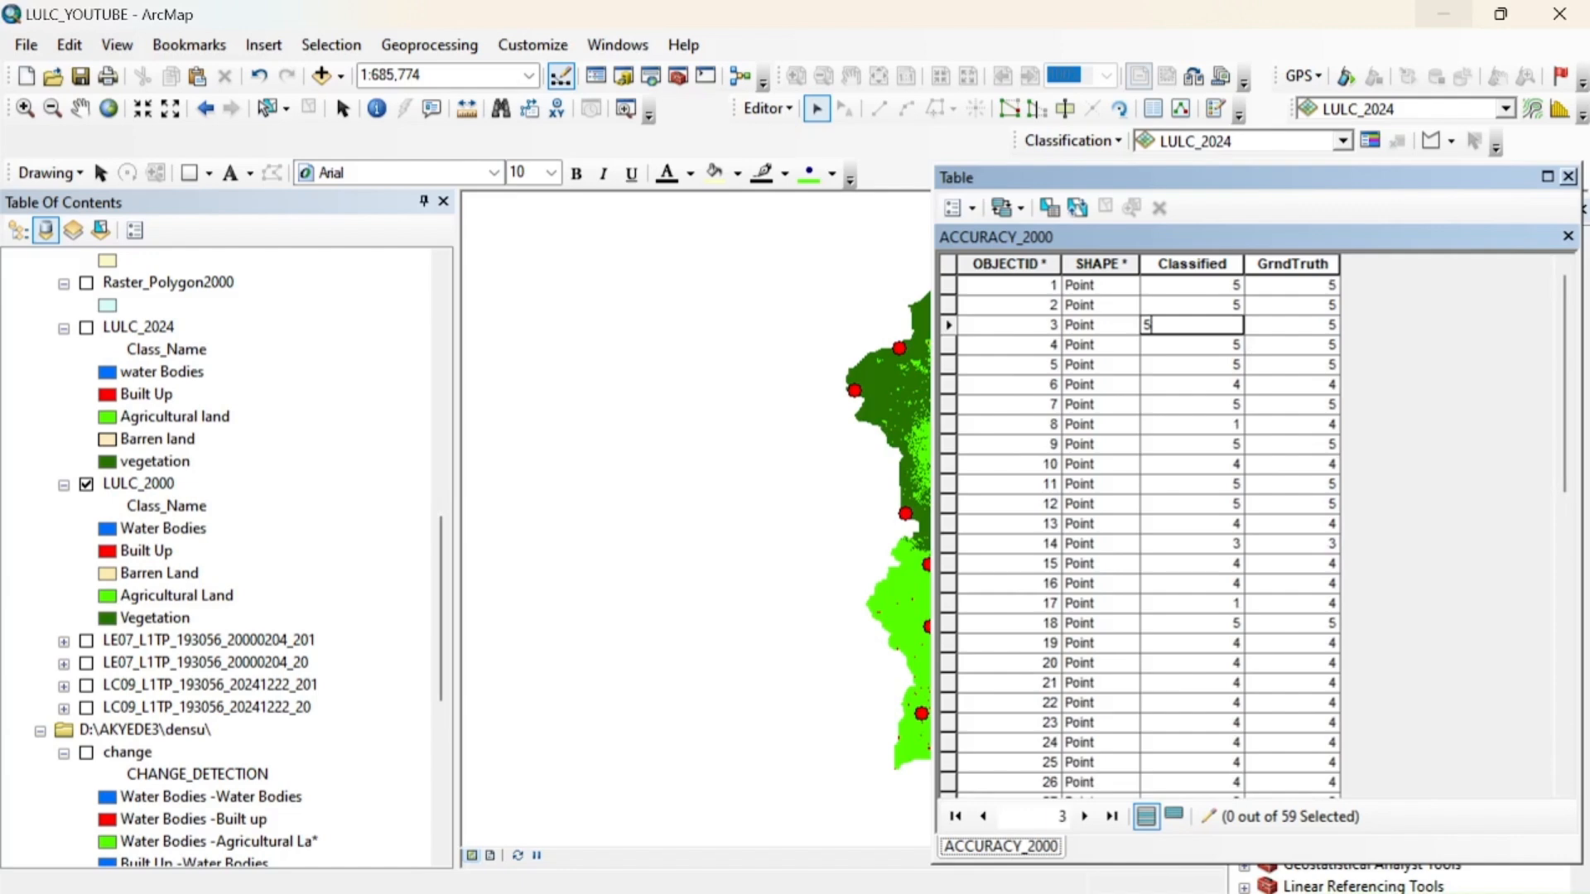
{"action": "scroll", "coordinate": [1205, 561], "scroll_direction": "down", "scroll_amount": 11}
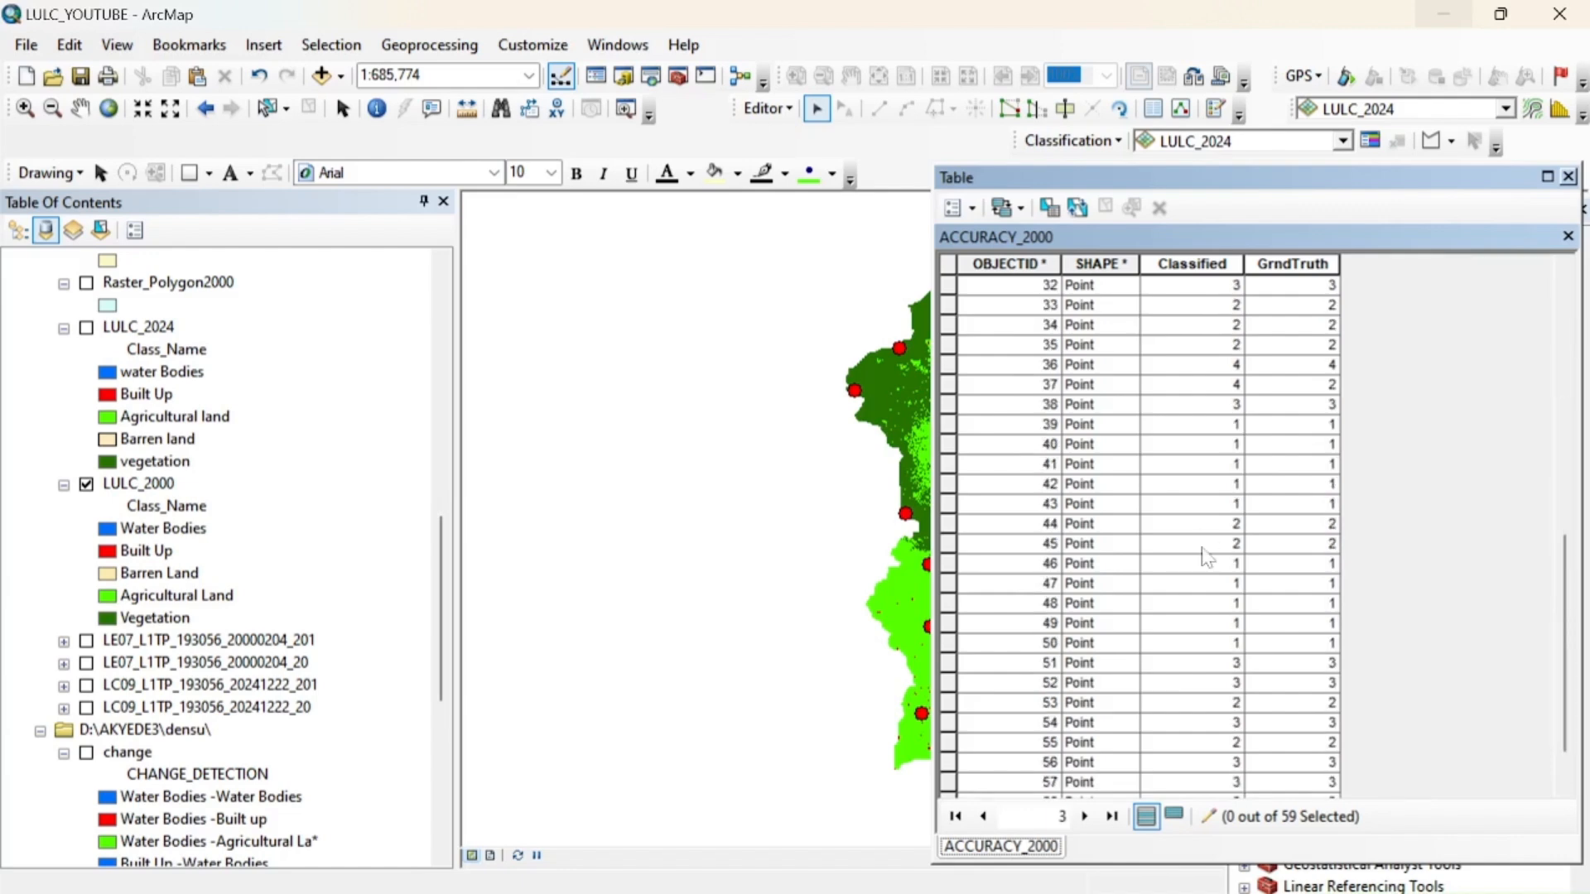
{"action": "scroll", "coordinate": [1206, 557], "scroll_direction": "up", "scroll_amount": 11}
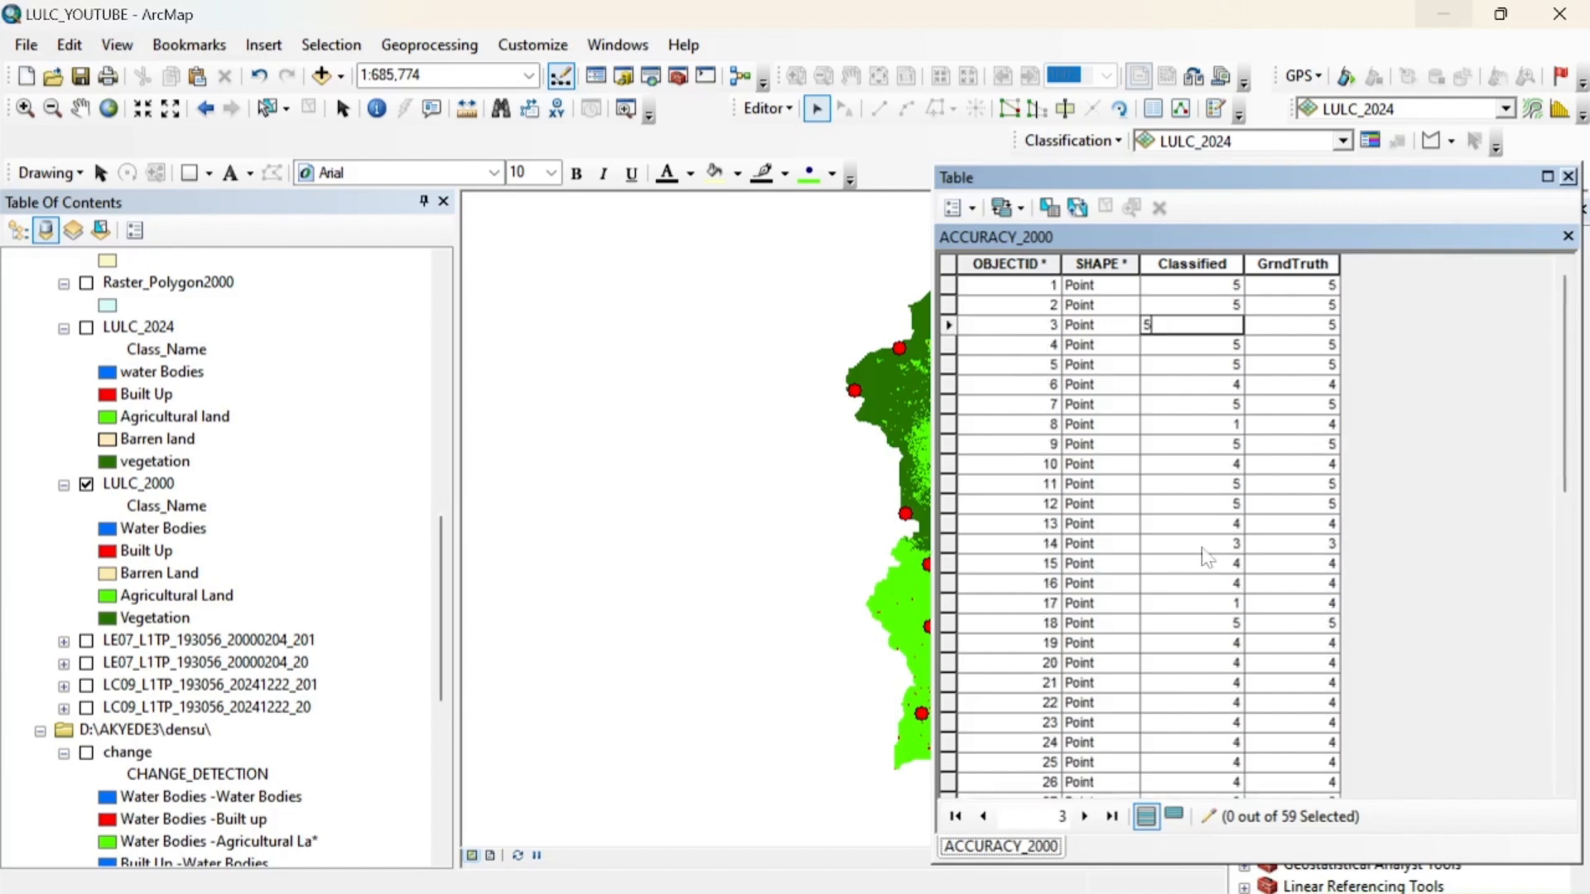
{"action": "scroll", "coordinate": [1206, 557], "scroll_direction": "down", "scroll_amount": 11}
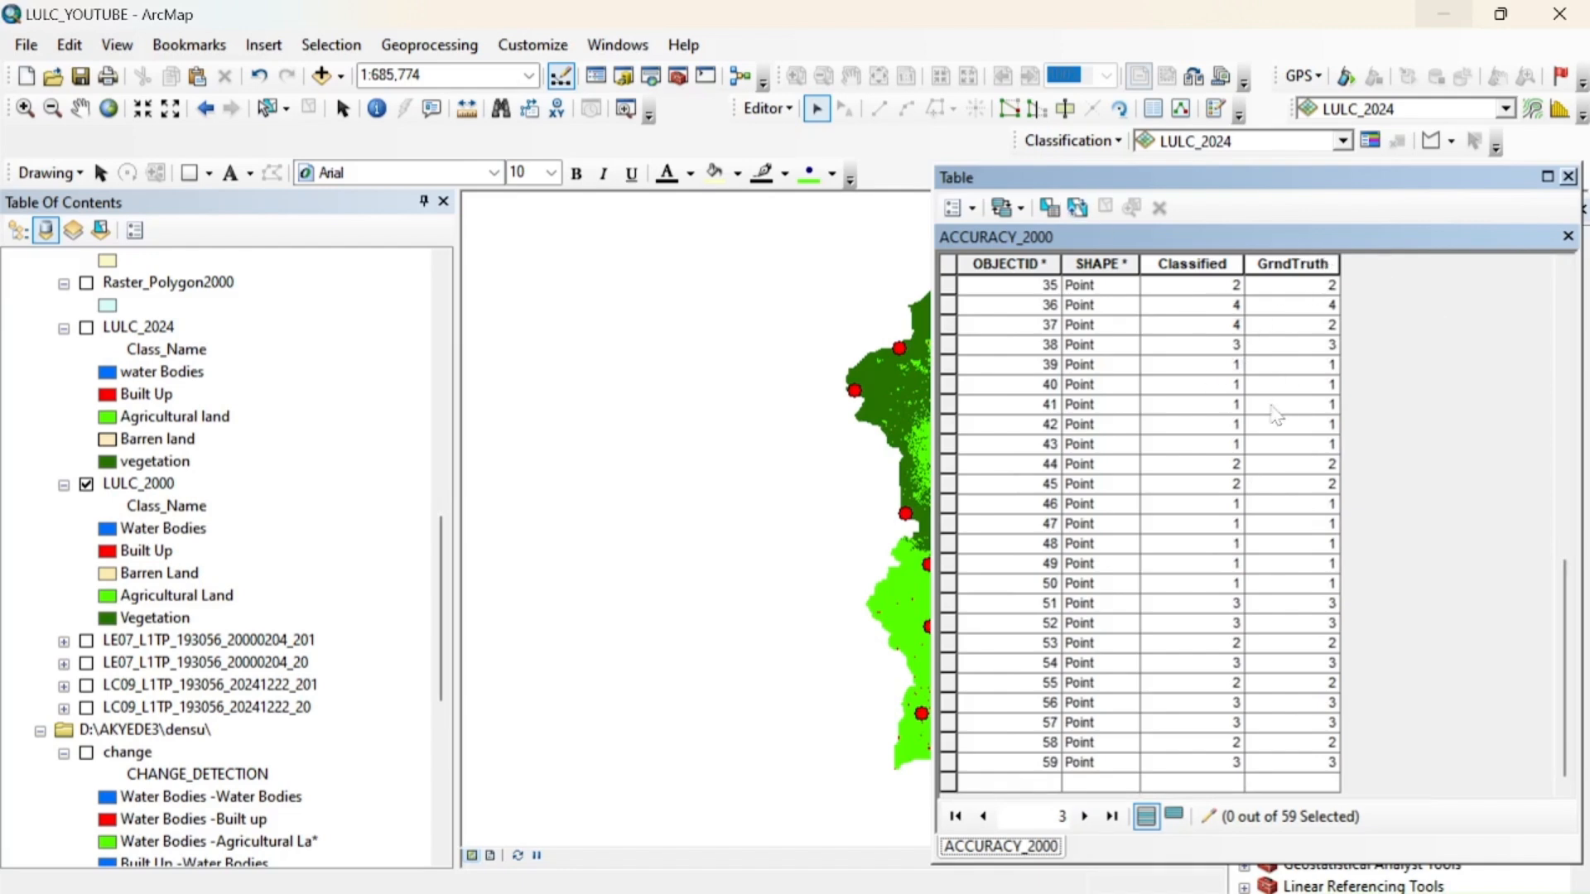
Save the edits and end the editing session, closing the ACCURACY_2000 attribute table
{"action": "left_click", "coordinate": [779, 108]}
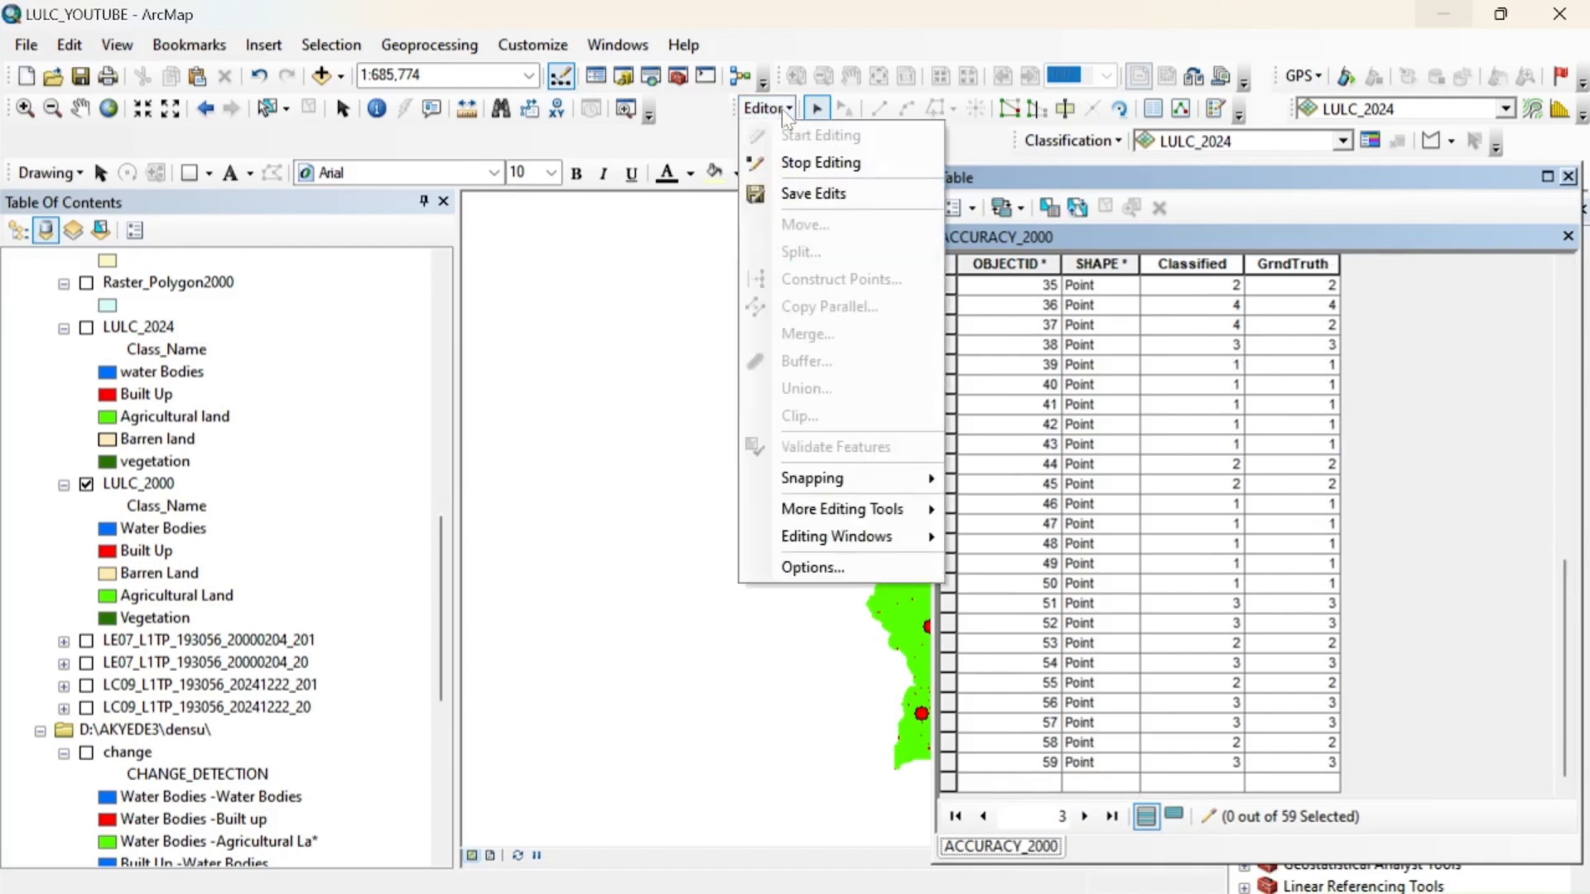
{"action": "left_click", "coordinate": [807, 193]}
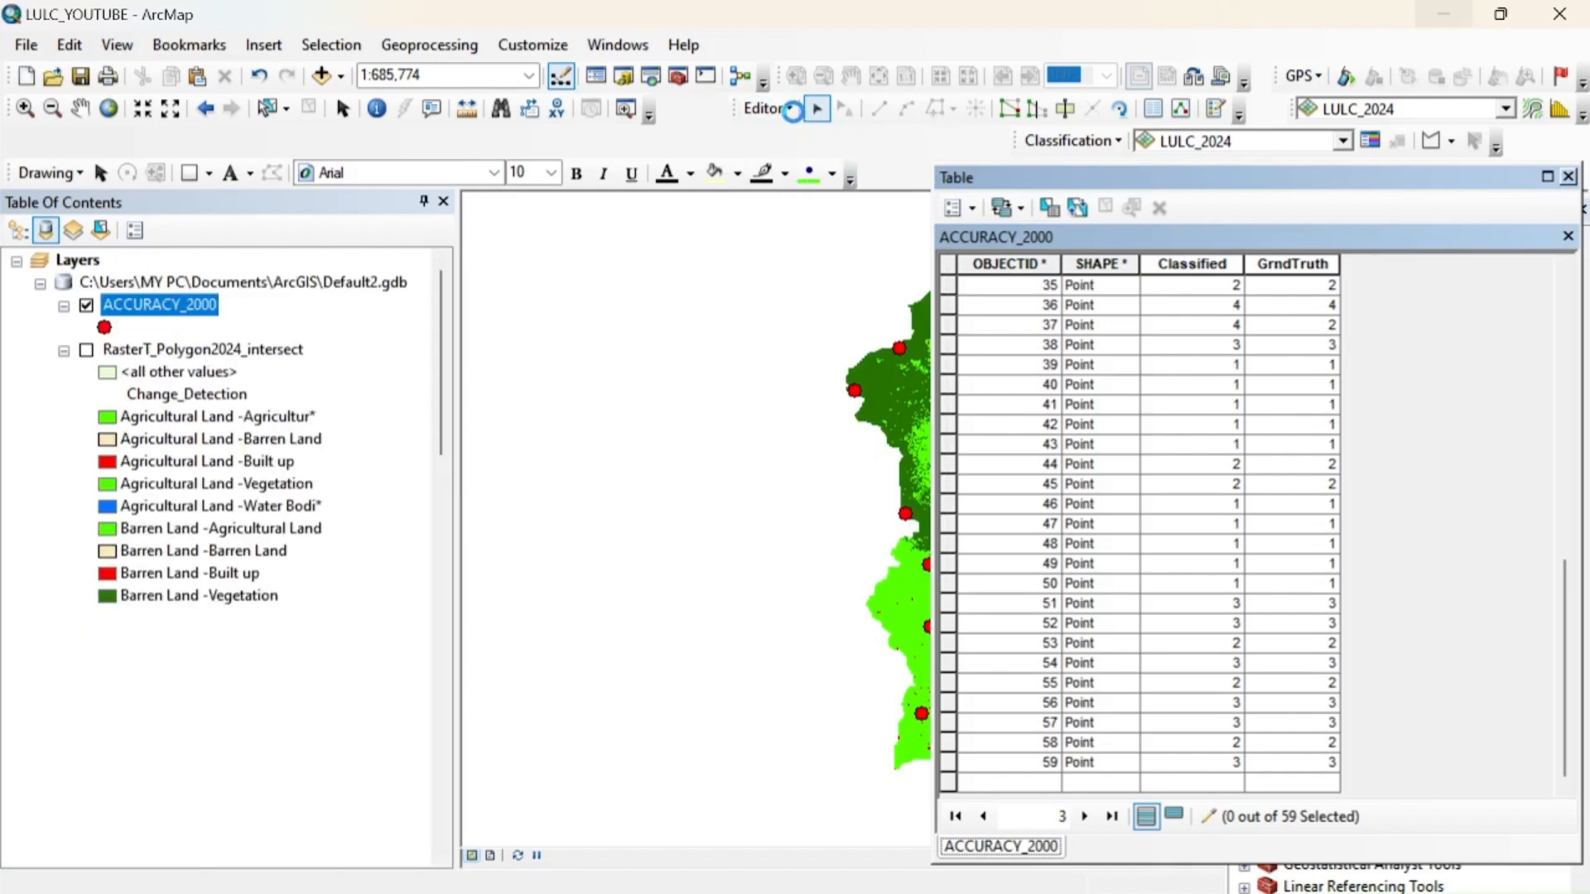
{"action": "left_click", "coordinate": [782, 107]}
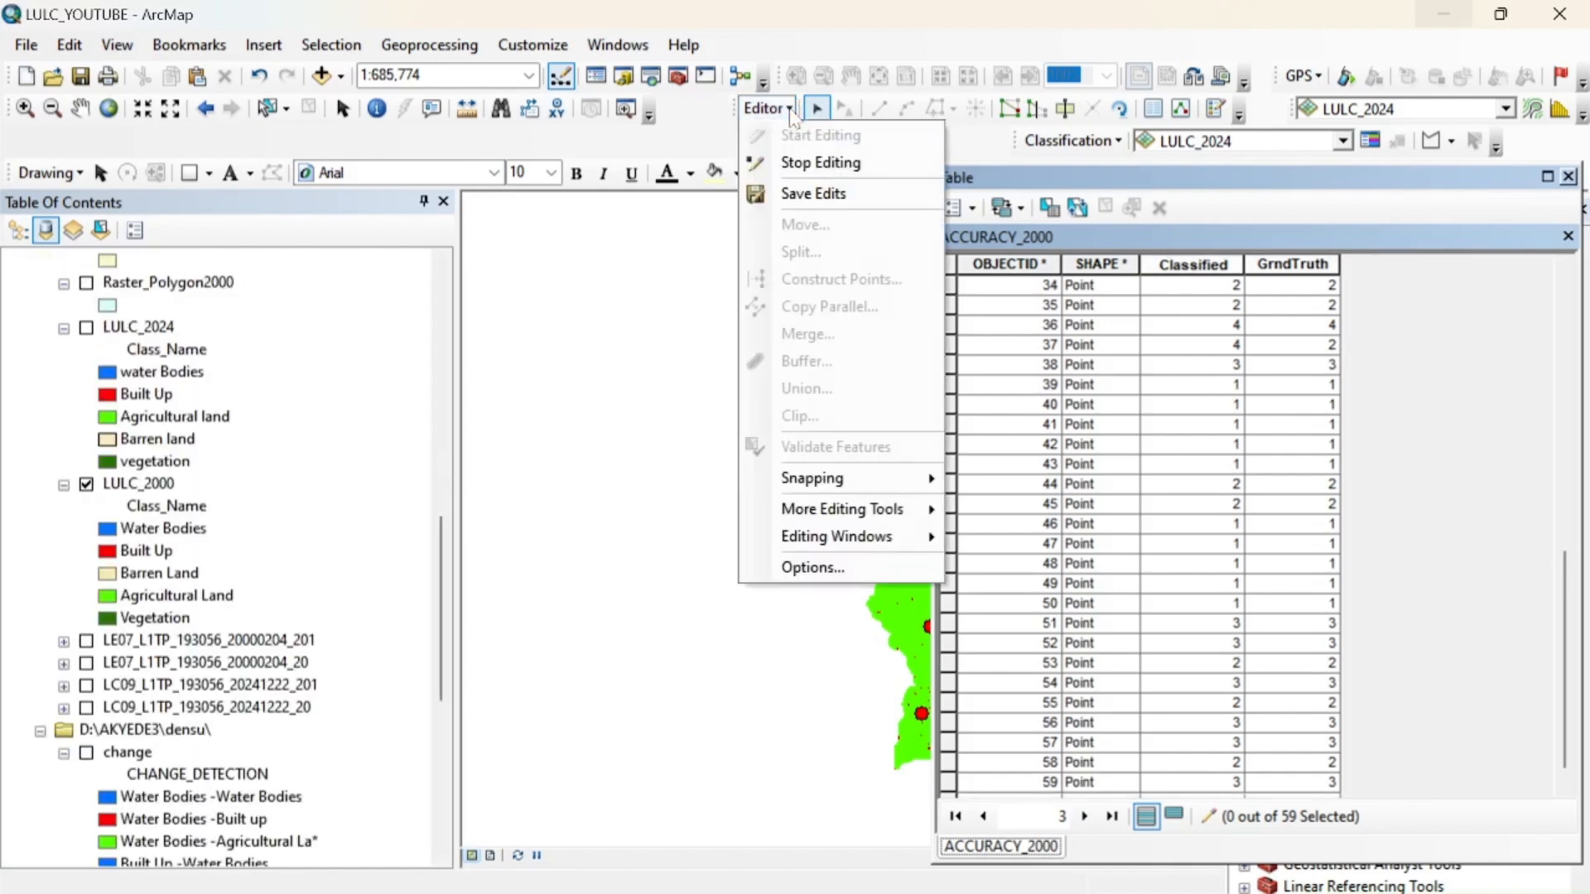
{"action": "left_click", "coordinate": [810, 162]}
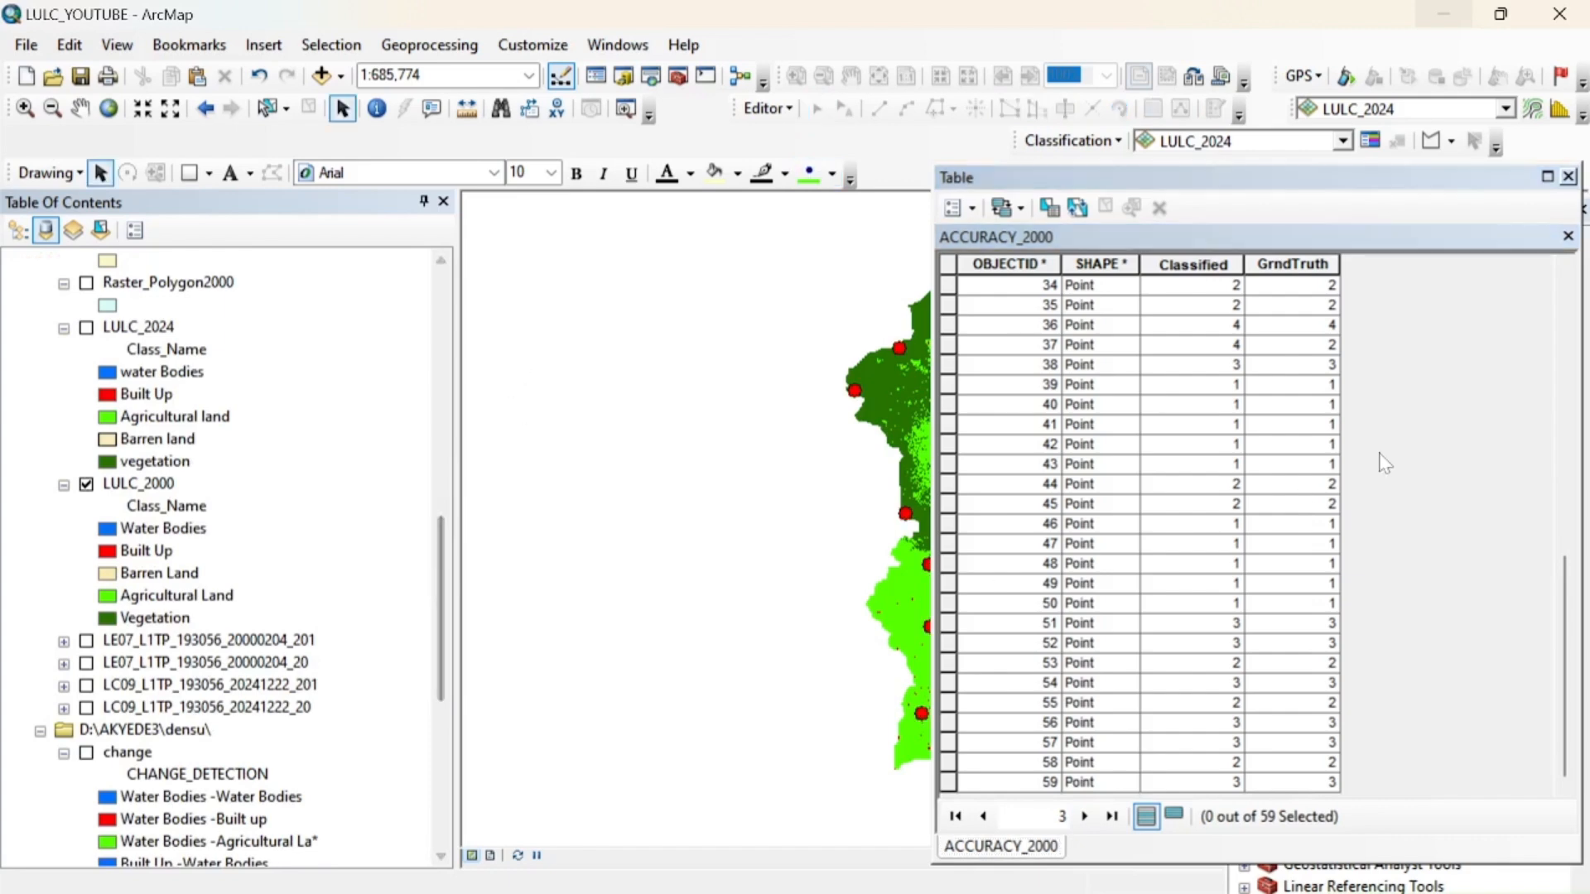
{"action": "left_click", "coordinate": [1568, 176]}
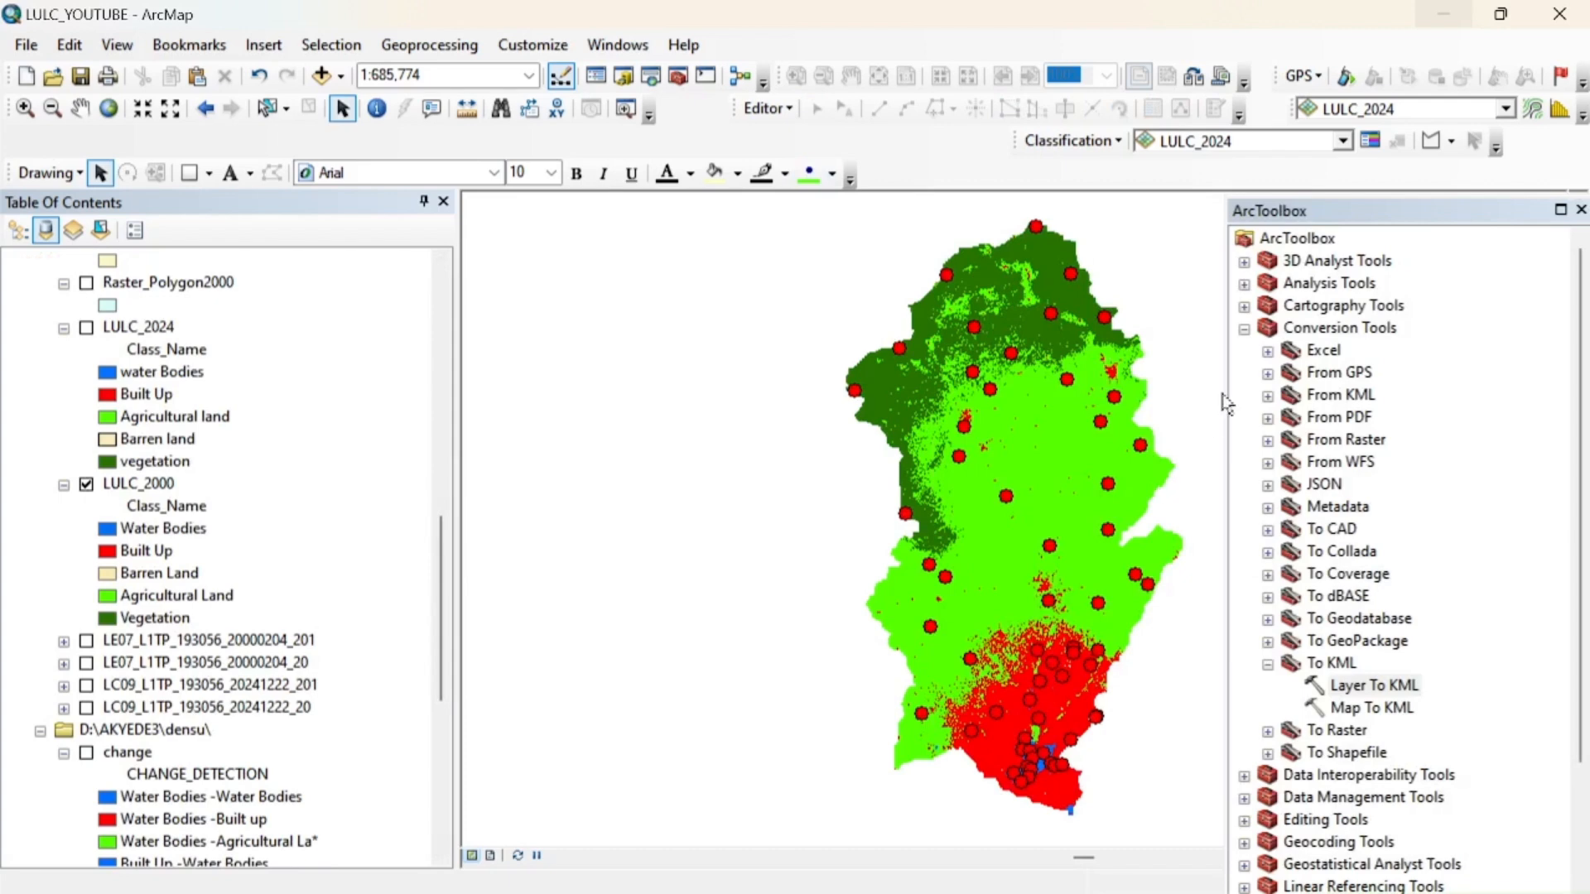
Open the Compute Confusion Matrix tool from the Spatial Analyst toolset and choose ACCURACY_2000 as the input accuracy assessment points
{"action": "left_click", "coordinate": [1244, 330]}
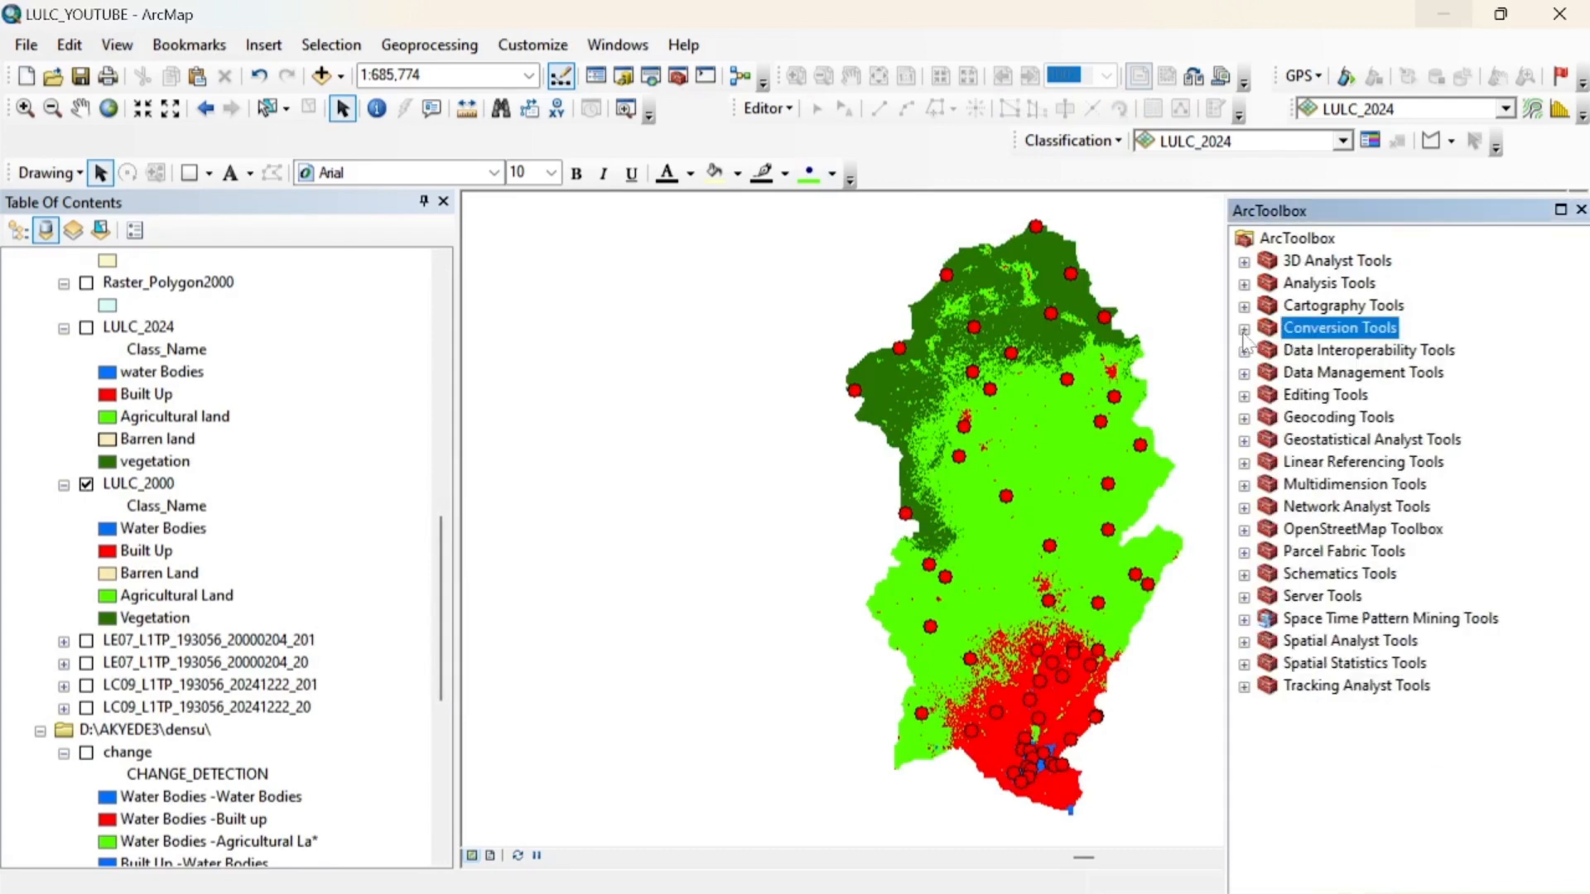
{"action": "left_click", "coordinate": [1244, 642]}
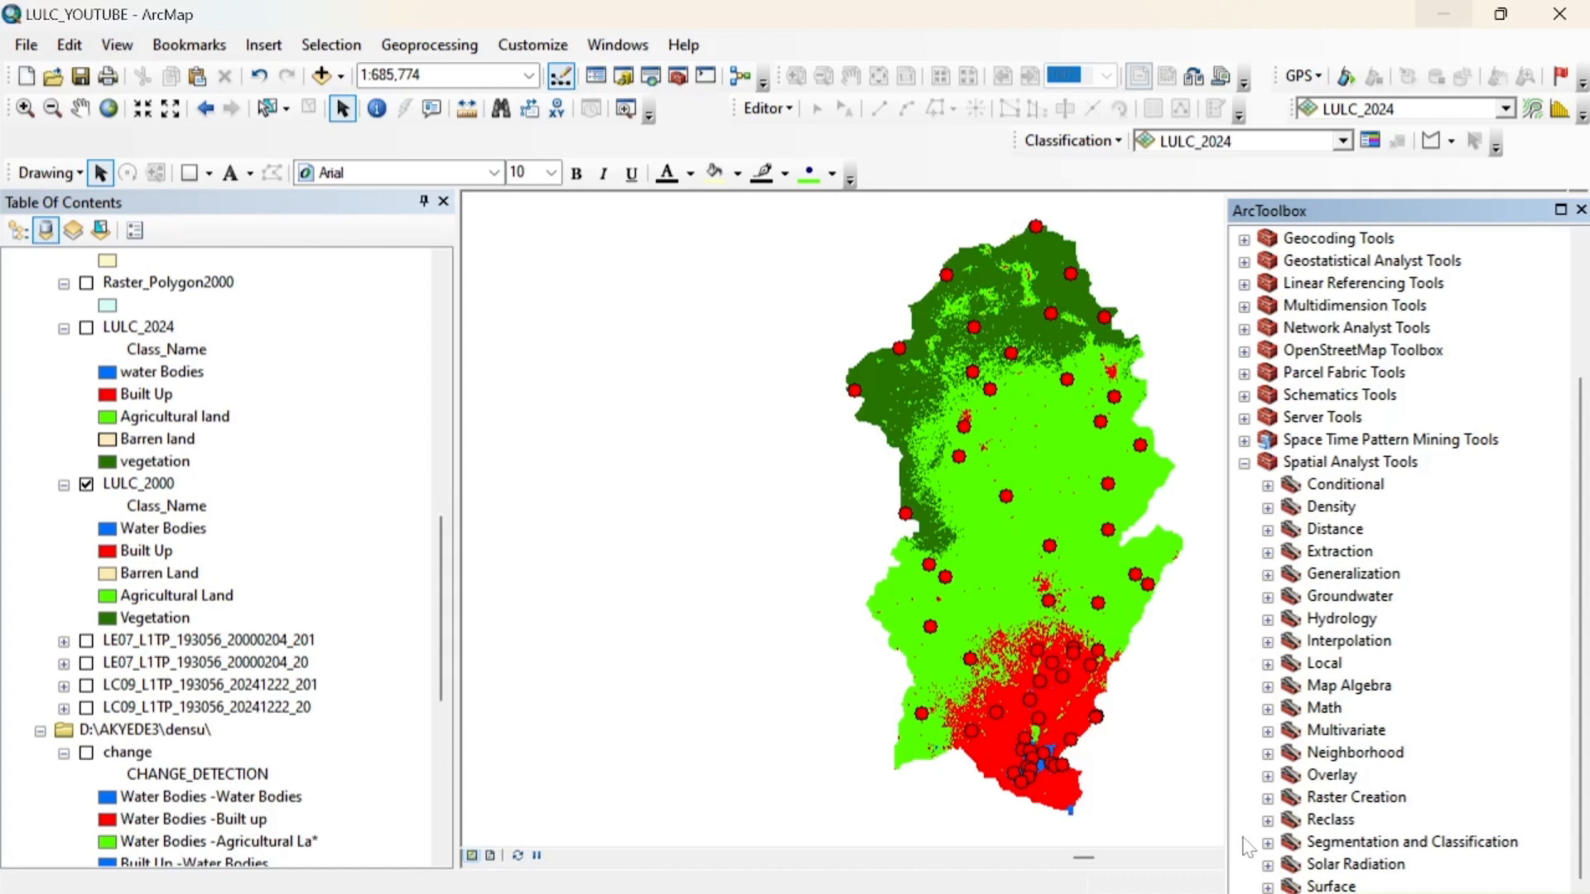
{"action": "left_click", "coordinate": [1267, 843]}
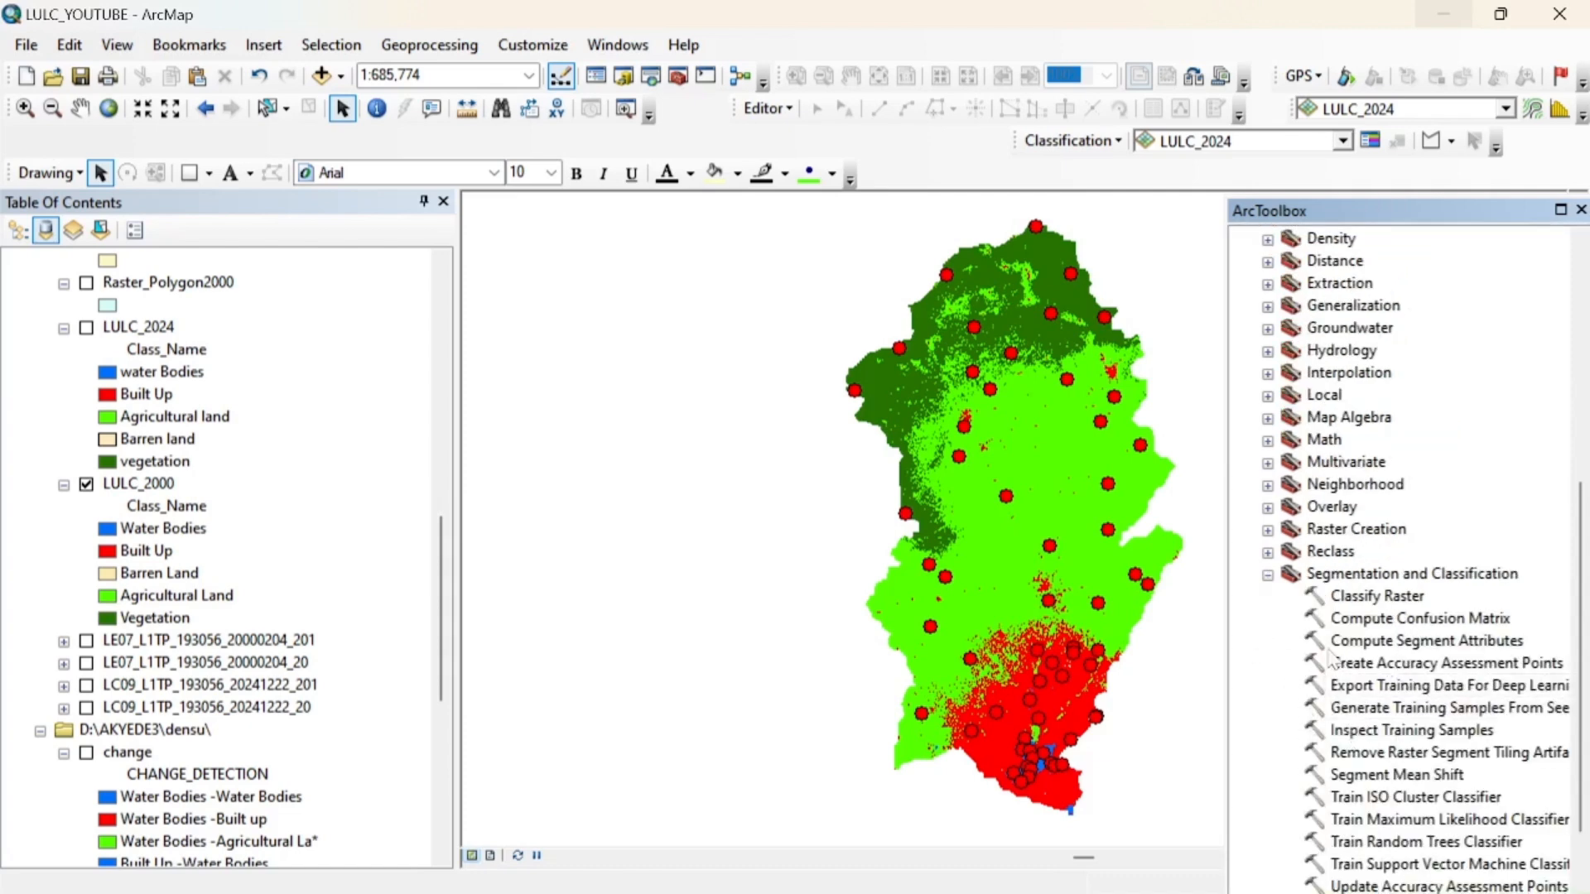
{"action": "double_click", "coordinate": [1368, 623]}
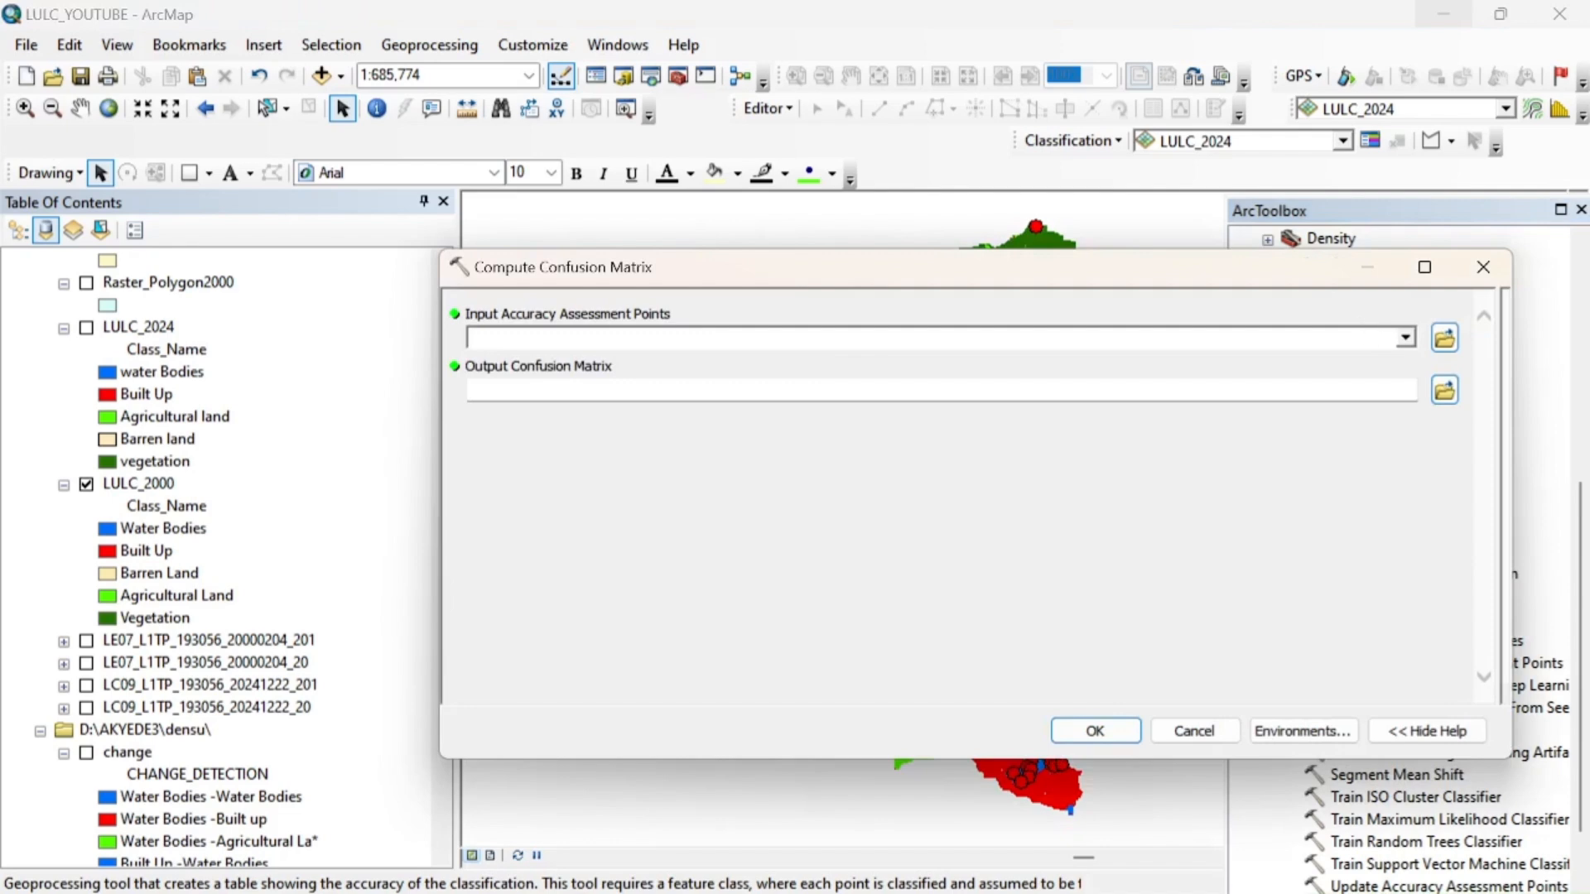
{"action": "left_click", "coordinate": [1405, 339]}
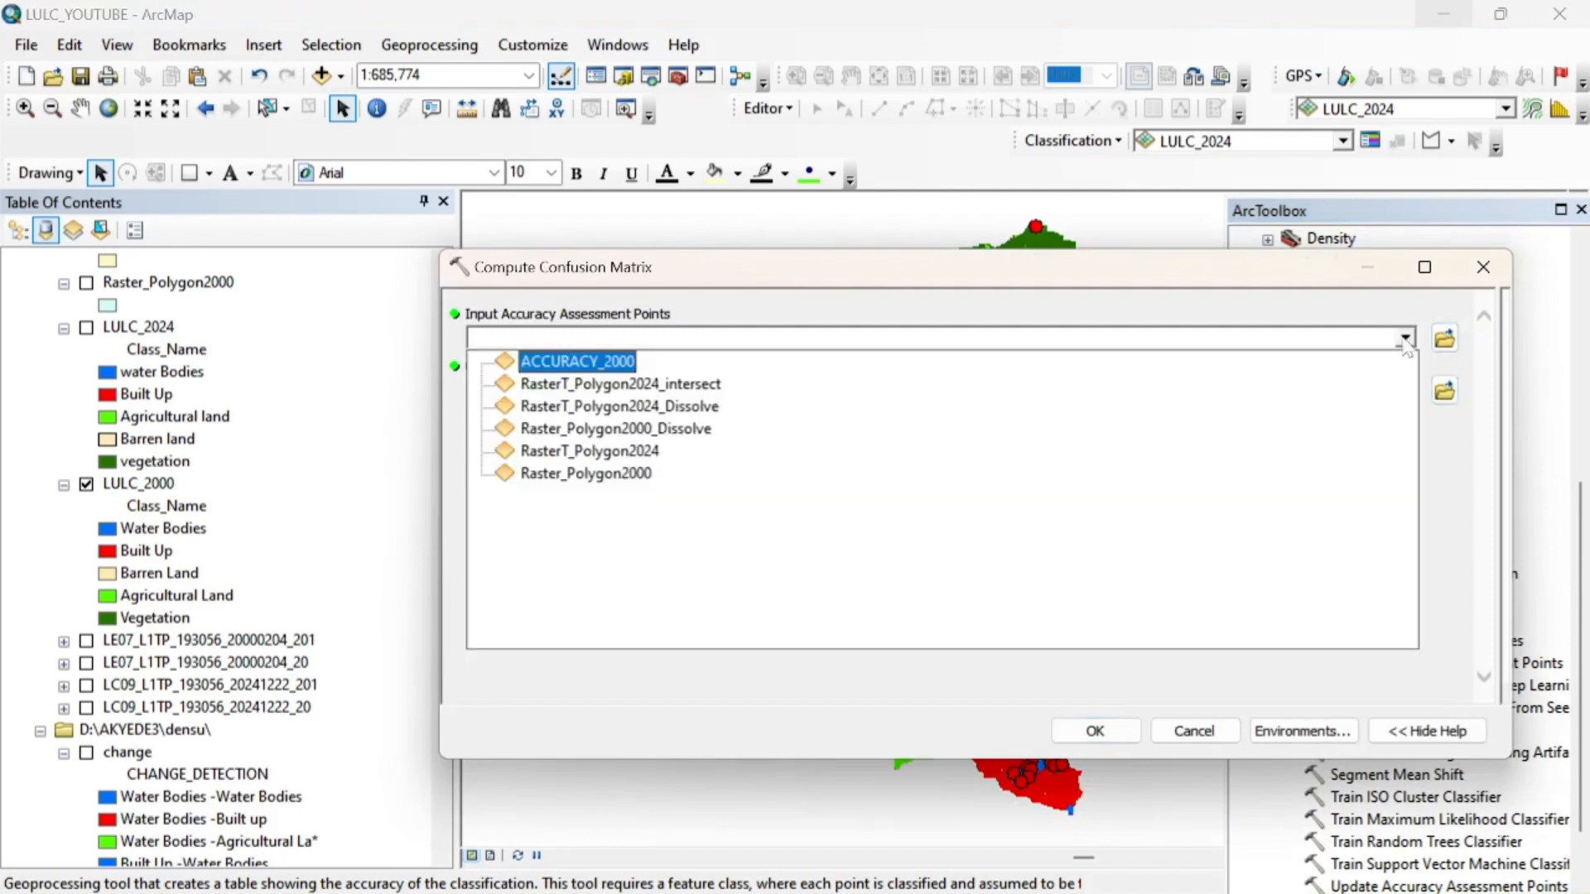
{"action": "left_click", "coordinate": [569, 364]}
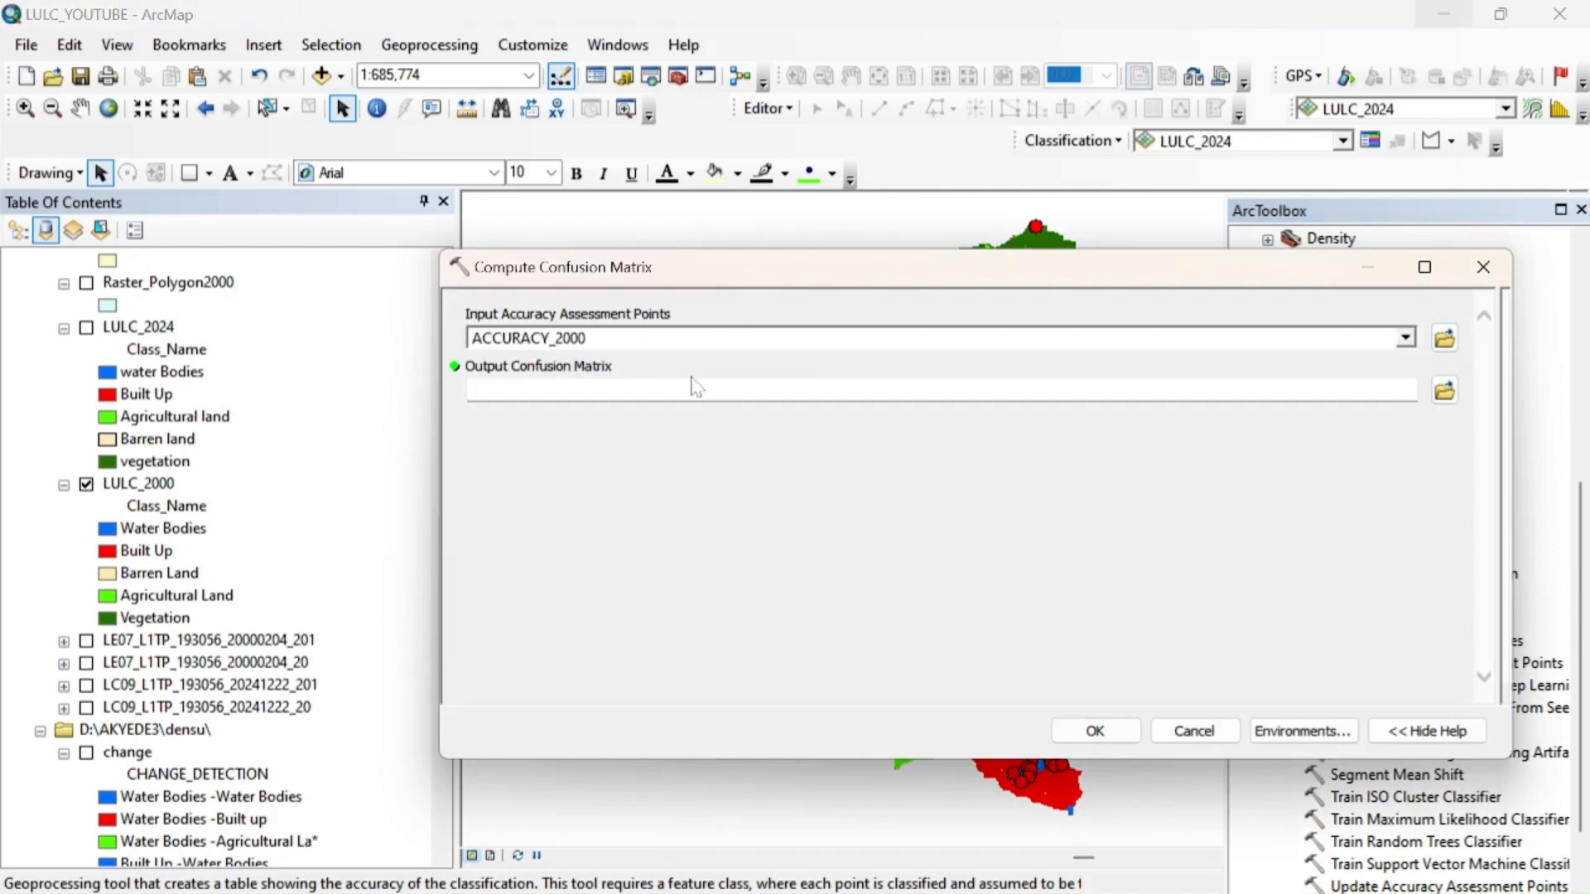
Name the output confusion matrix ACCURACY_ASS2000 and run the tool
{"action": "left_click", "coordinate": [569, 390]}
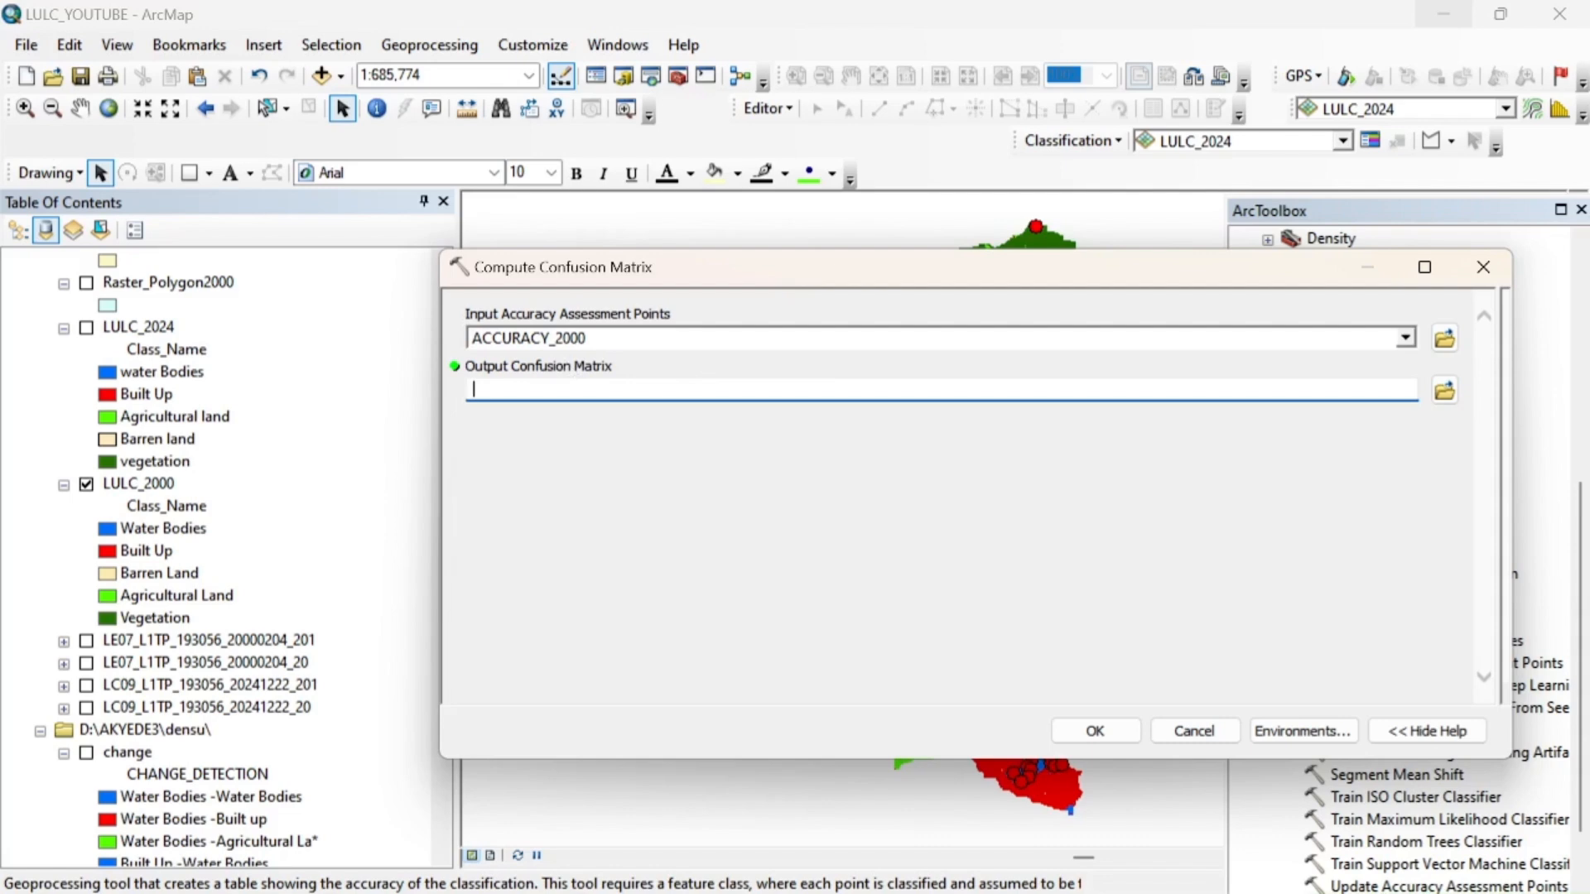
{"action": "type", "text": "ACCURACY_ASSESEMENT2000"}
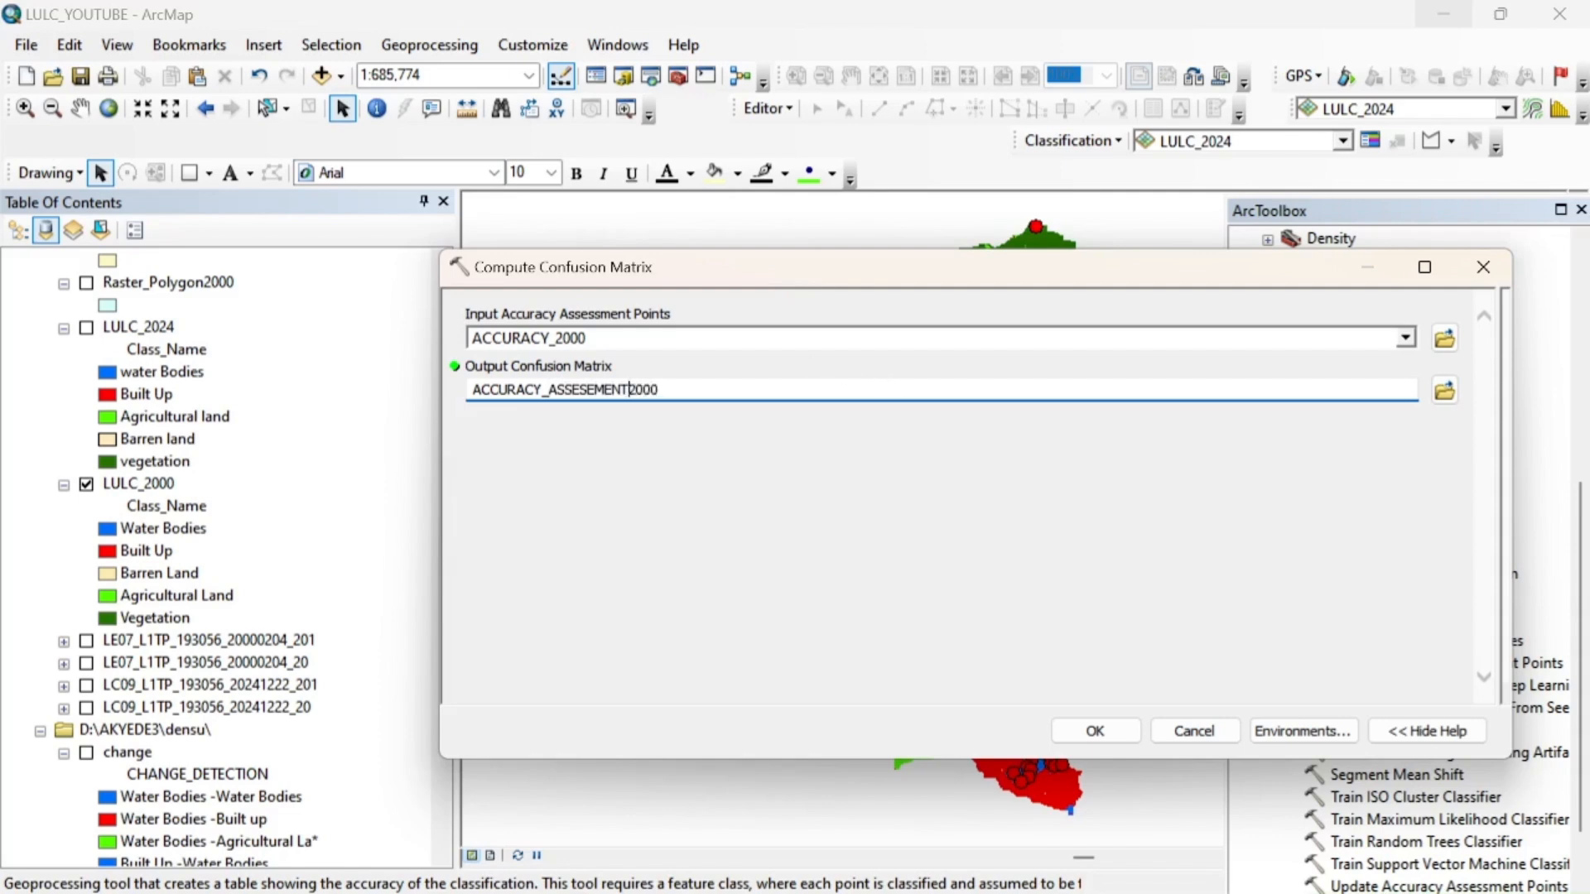
{"action": "key", "text": "BackSpace"}
{"action": "key", "text": "BackSpace"}
{"action": "key", "text": "BackSpace"}
{"action": "key", "text": "BackSpace"}
{"action": "key", "text": "BackSpace"}
{"action": "key", "text": "BackSpace"}
{"action": "key", "text": "BackSpace"}
{"action": "left_click", "coordinate": [1107, 737]}
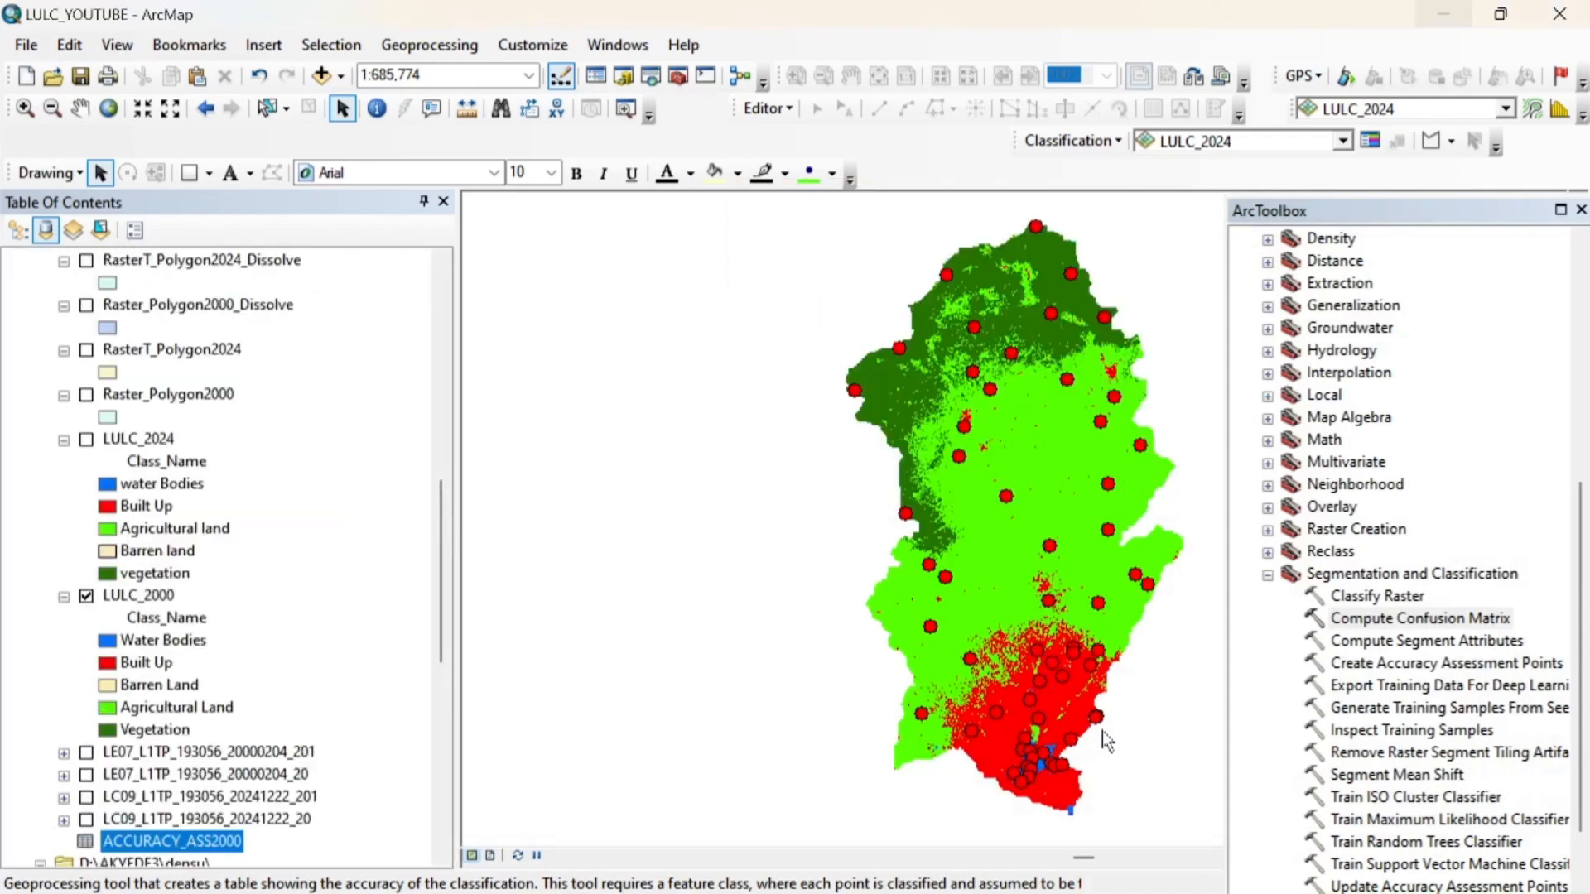
Open the ACCURACY_ASS2000 table and enlarge its window to examine all columns, including U_Accuracy and Kappa
{"action": "left_click_drag", "start_coordinate": [443, 603], "coordinate": [426, 806]}
{"action": "left_click_drag", "start_coordinate": [439, 739], "coordinate": [440, 623]}
{"action": "right_click", "coordinate": [192, 619]}
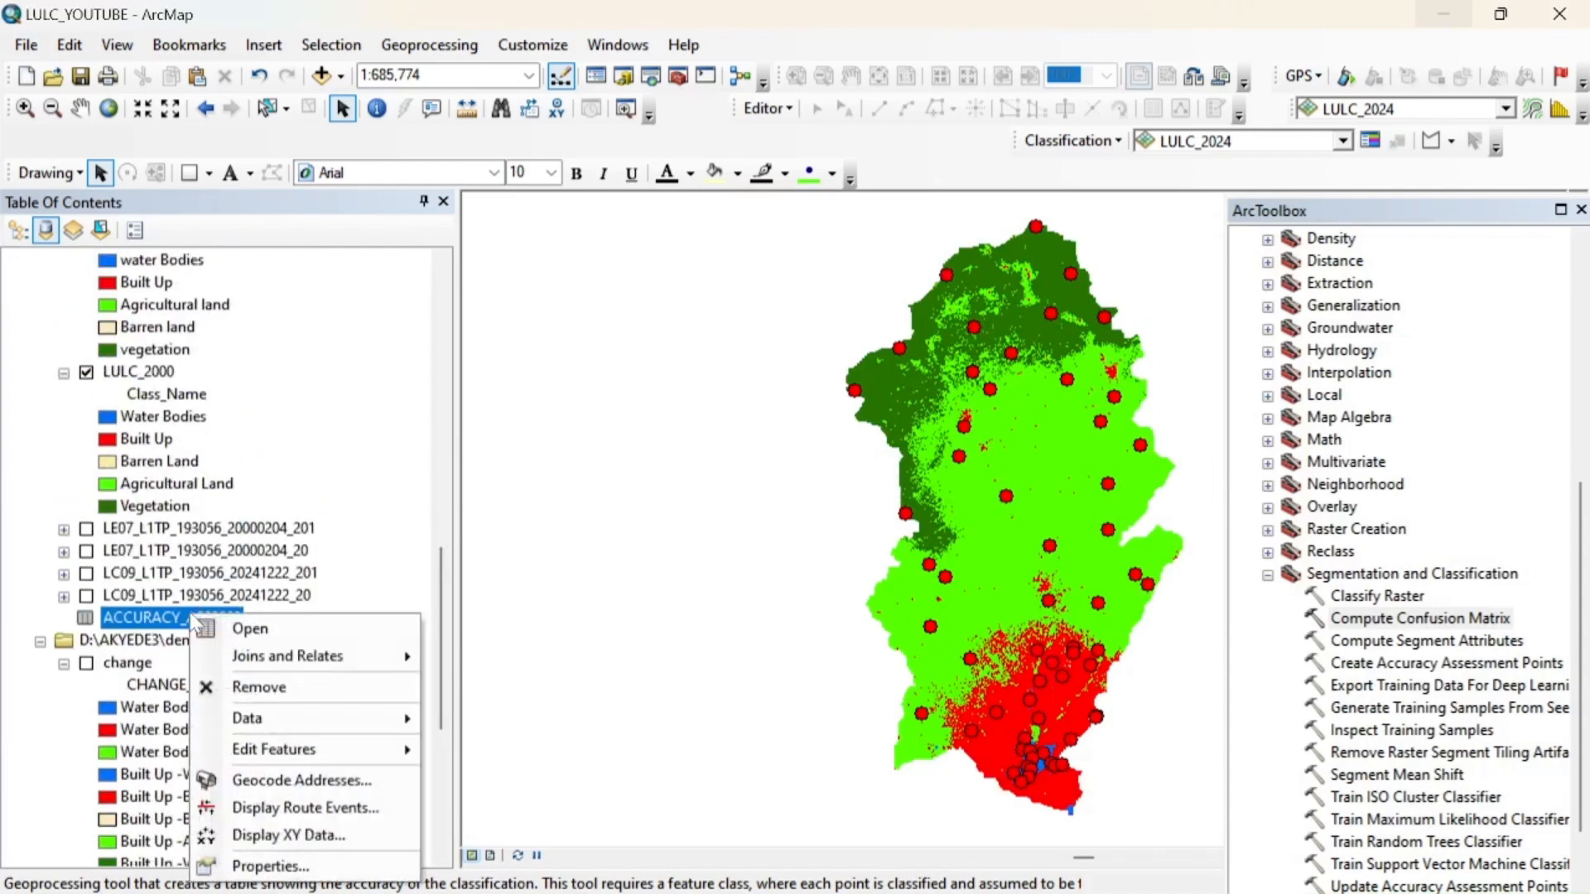
{"action": "left_click", "coordinate": [250, 636]}
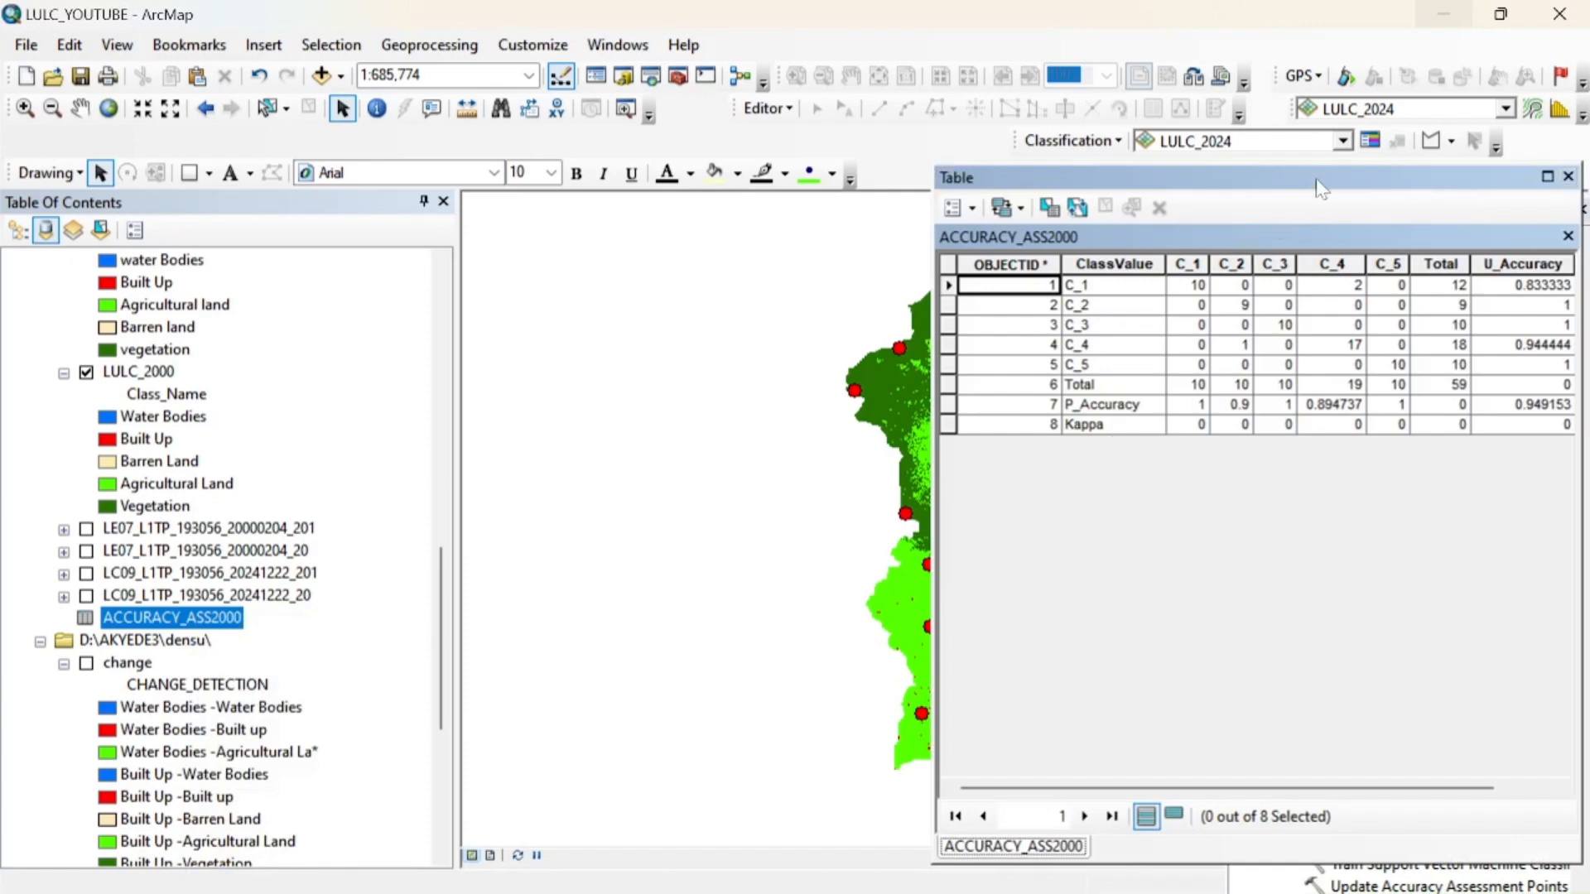
{"action": "left_click_drag", "start_coordinate": [1317, 177], "coordinate": [844, 139]}
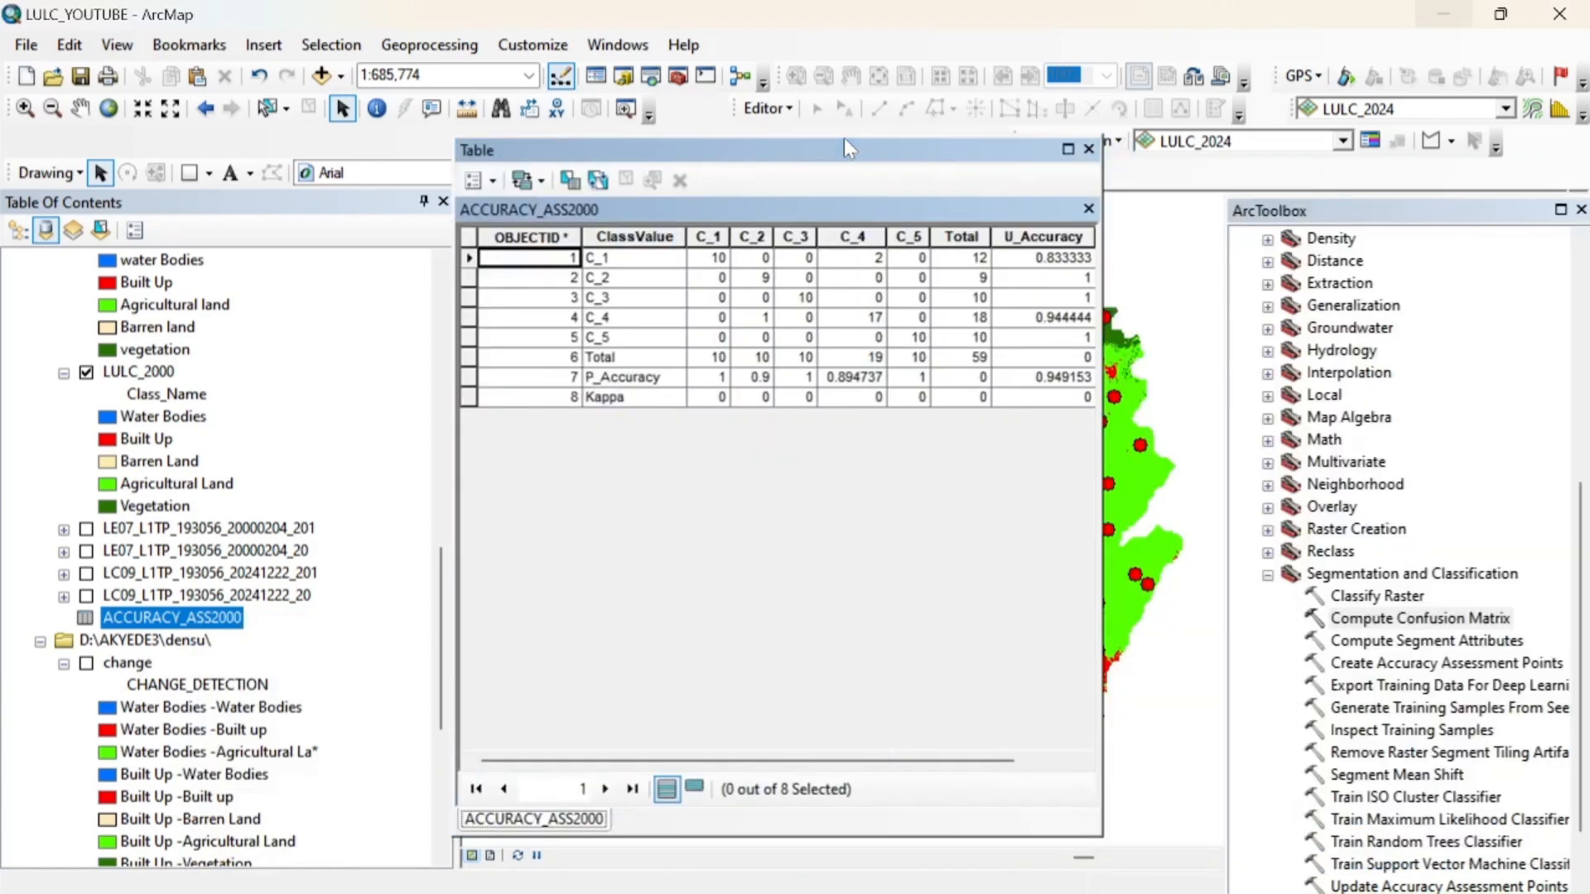
{"action": "left_click_drag", "start_coordinate": [1100, 410], "coordinate": [1296, 411]}
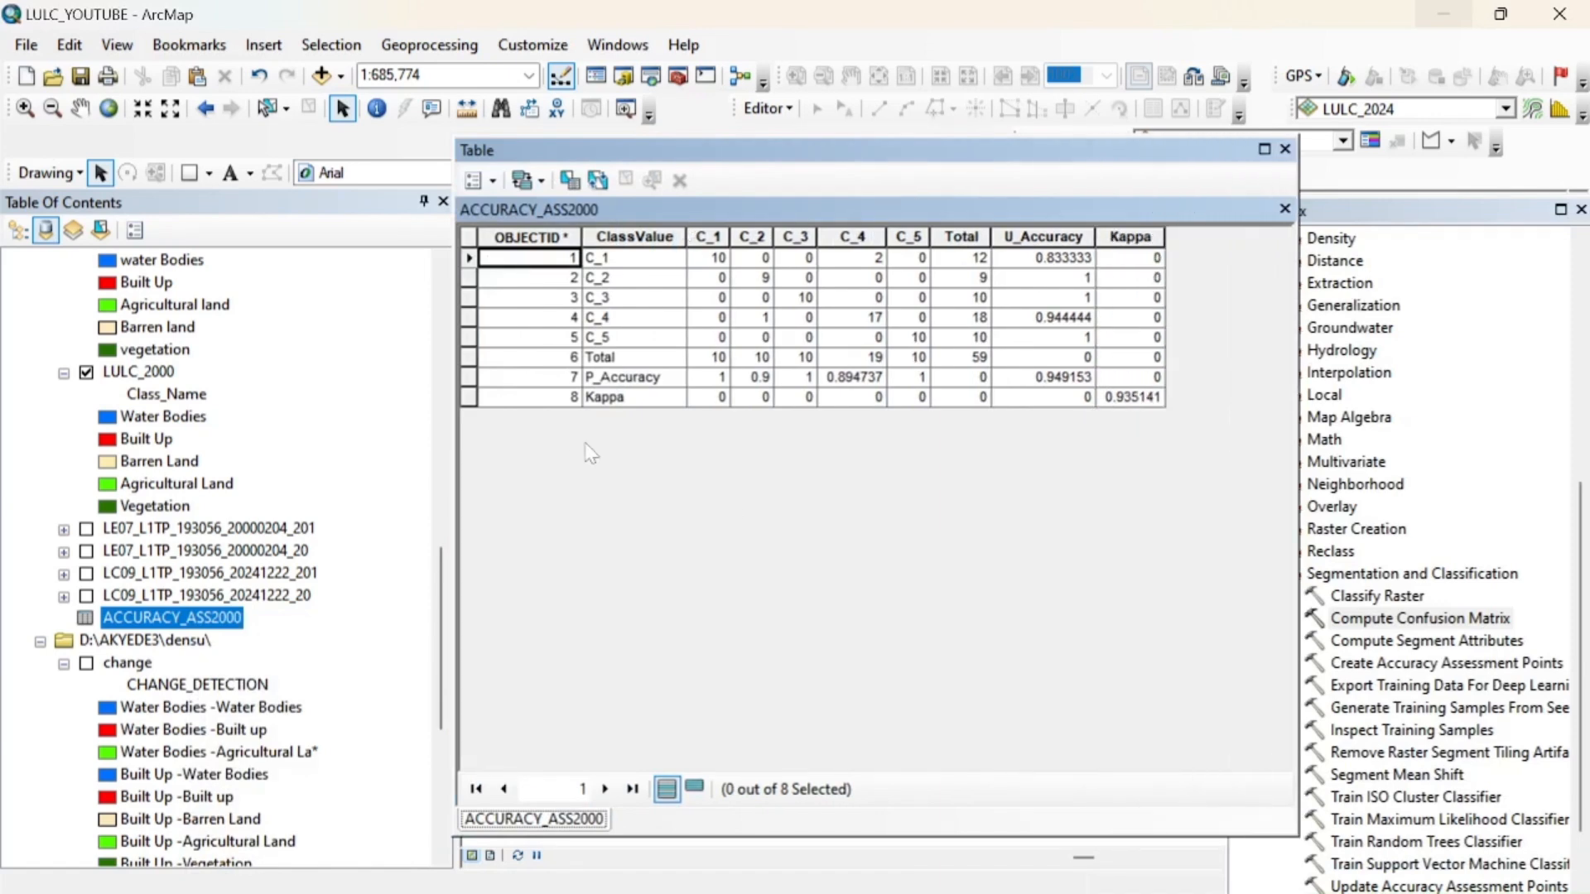